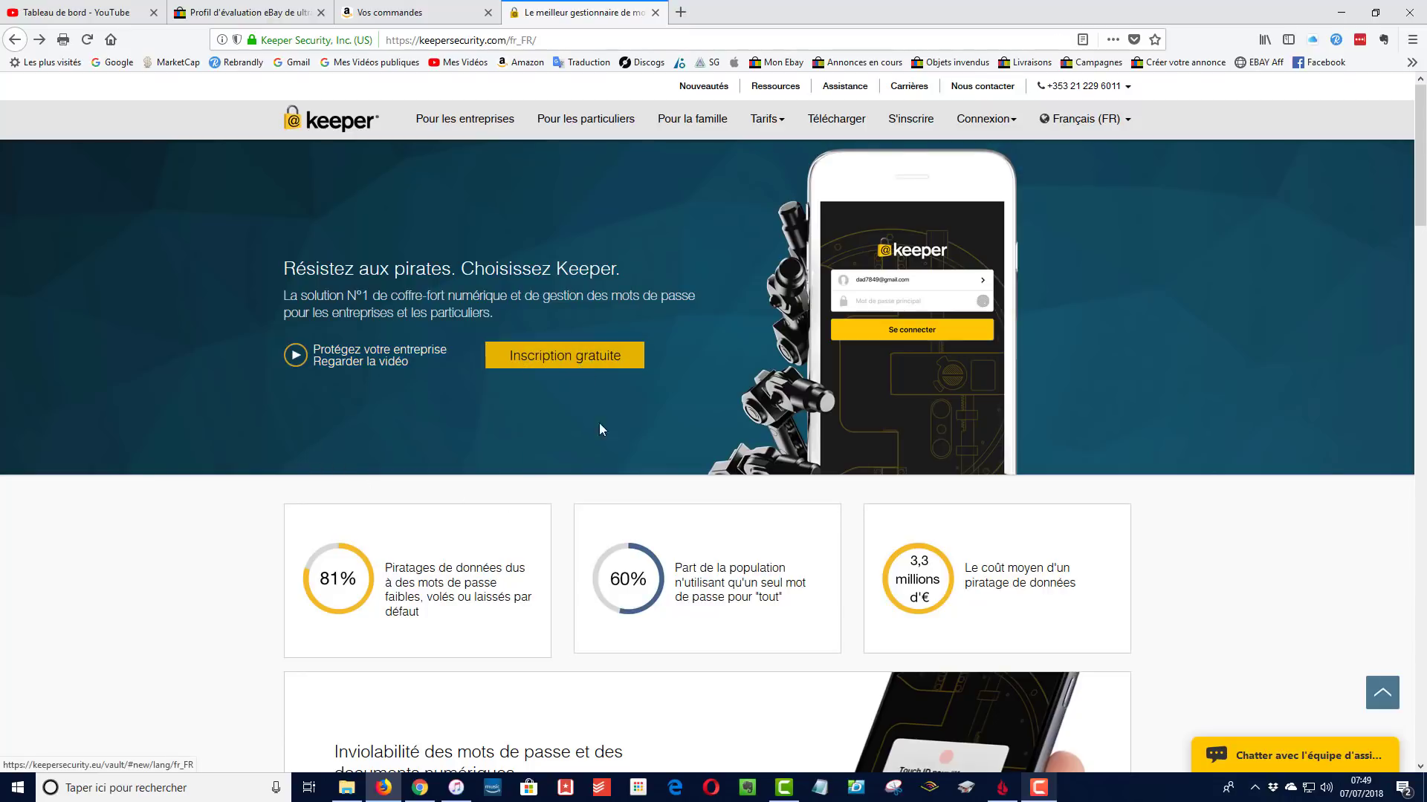
scroll(747, 455, "down", 3)
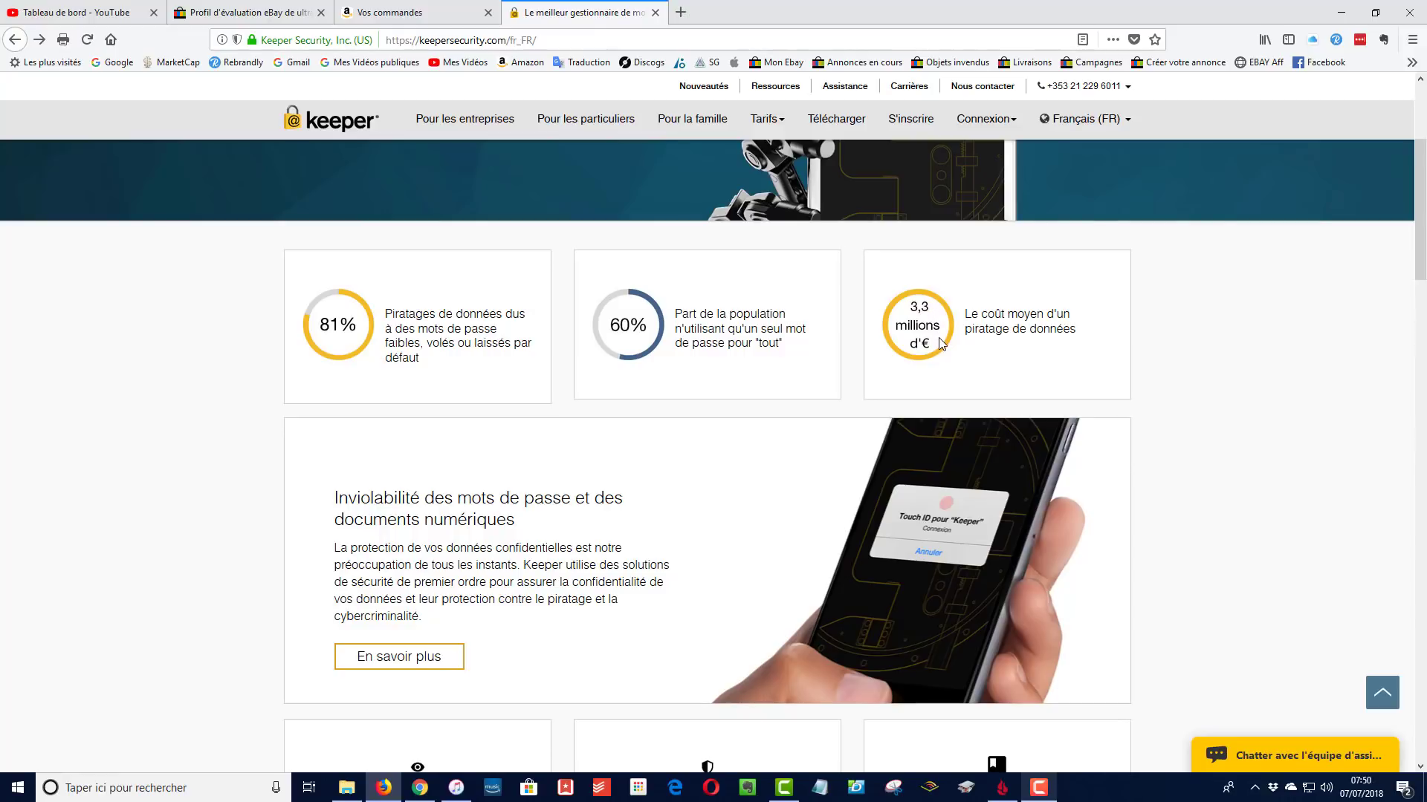
scroll(935, 319, "up", 3)
scroll(954, 476, "down", 1)
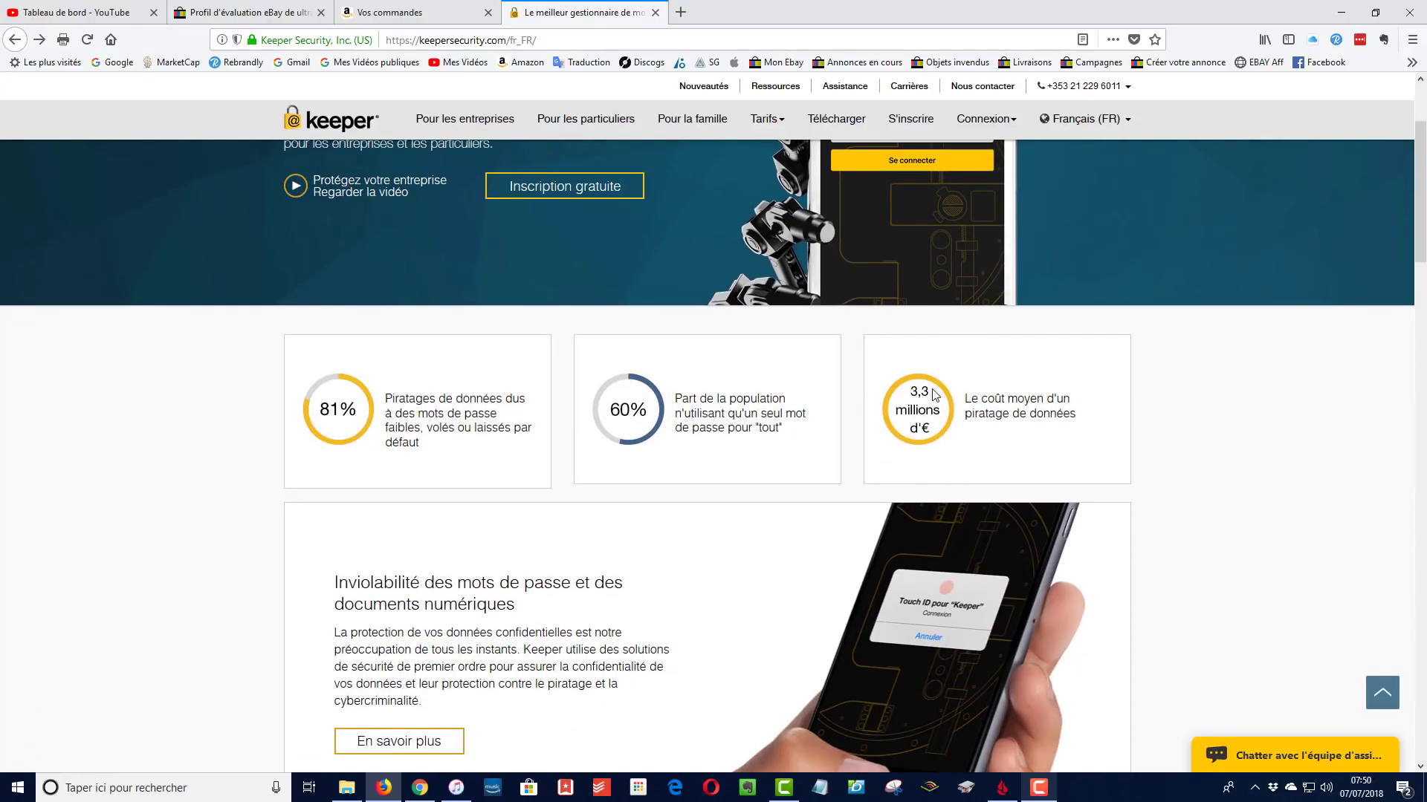
scroll(922, 401, "down", 2)
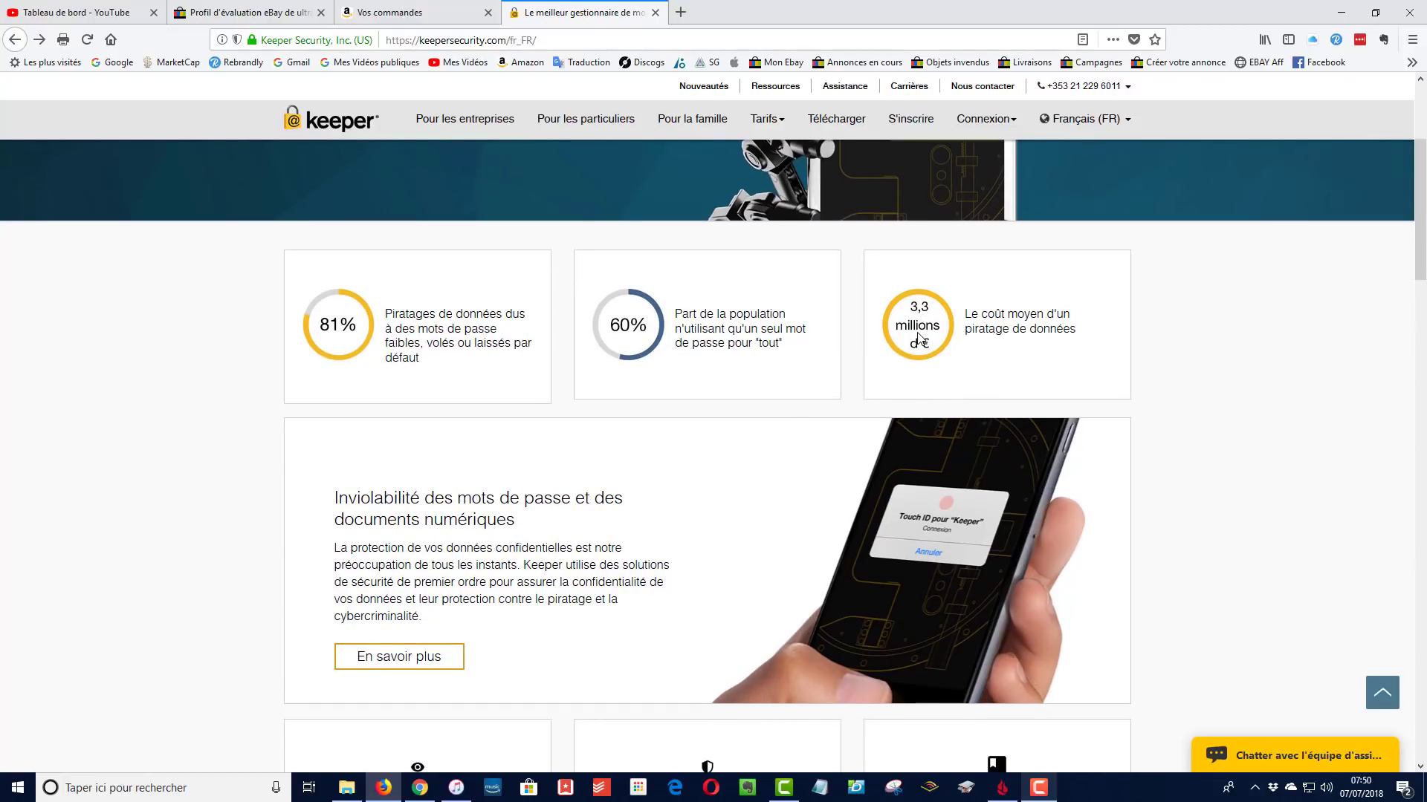
scroll(895, 350, "down", 2)
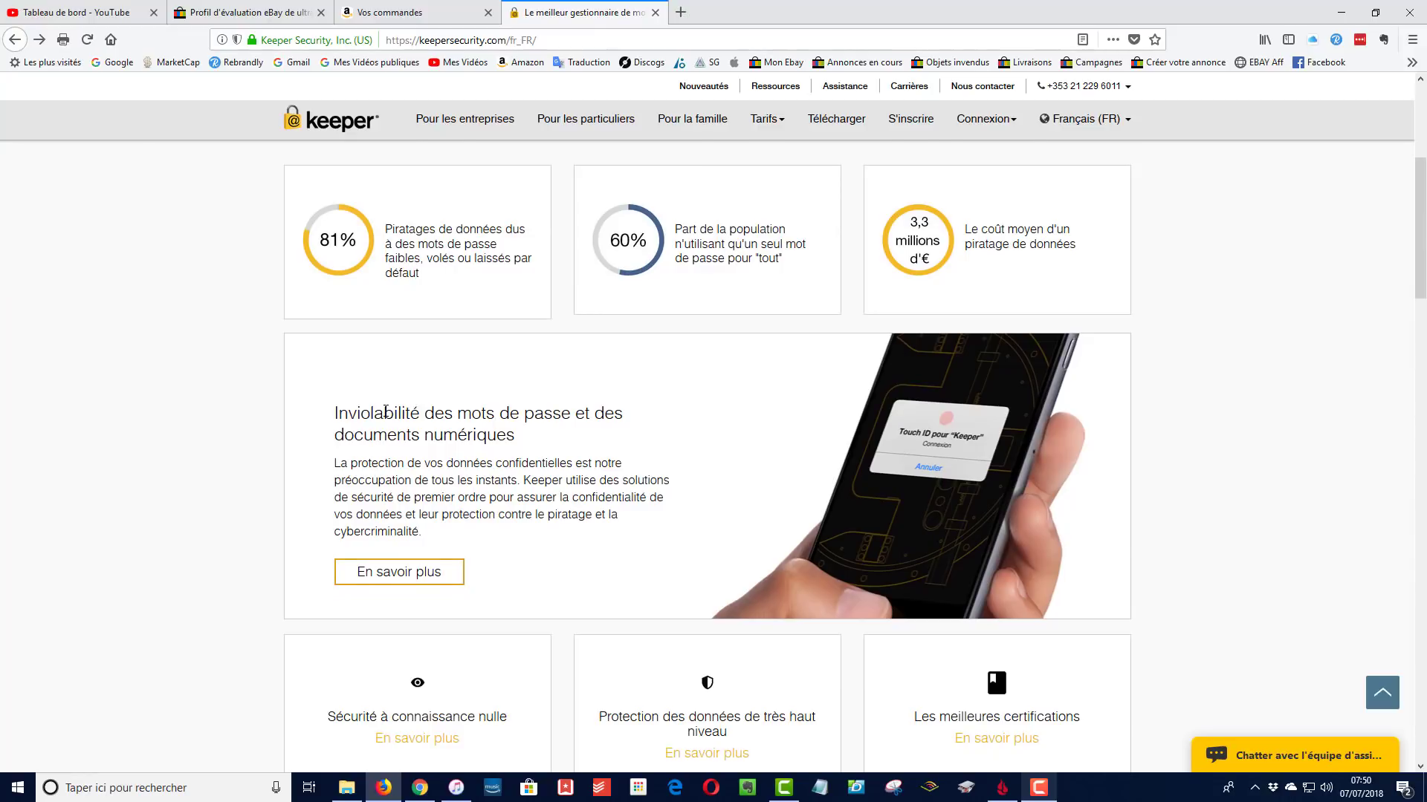
scroll(386, 412, "down", 2)
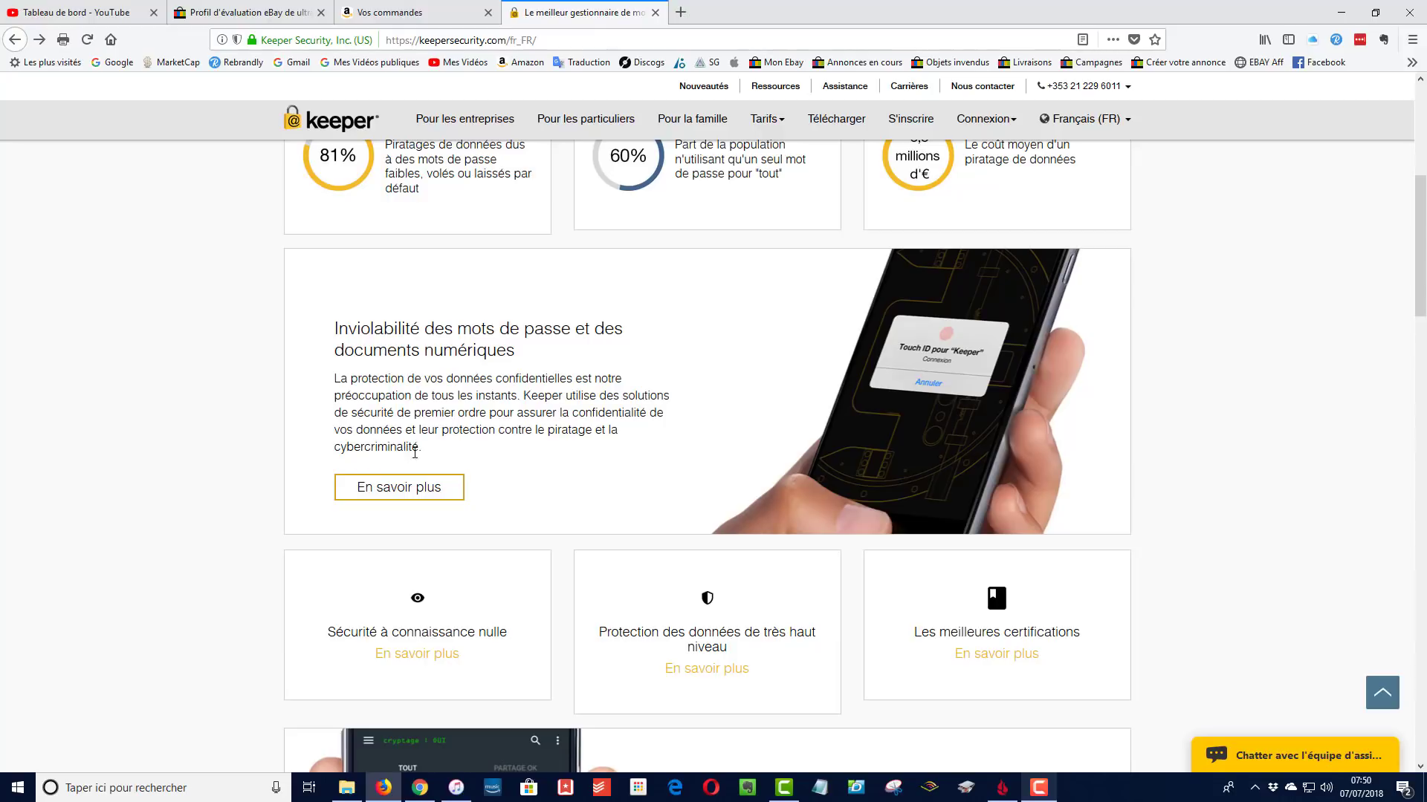
scroll(453, 443, "down", 3)
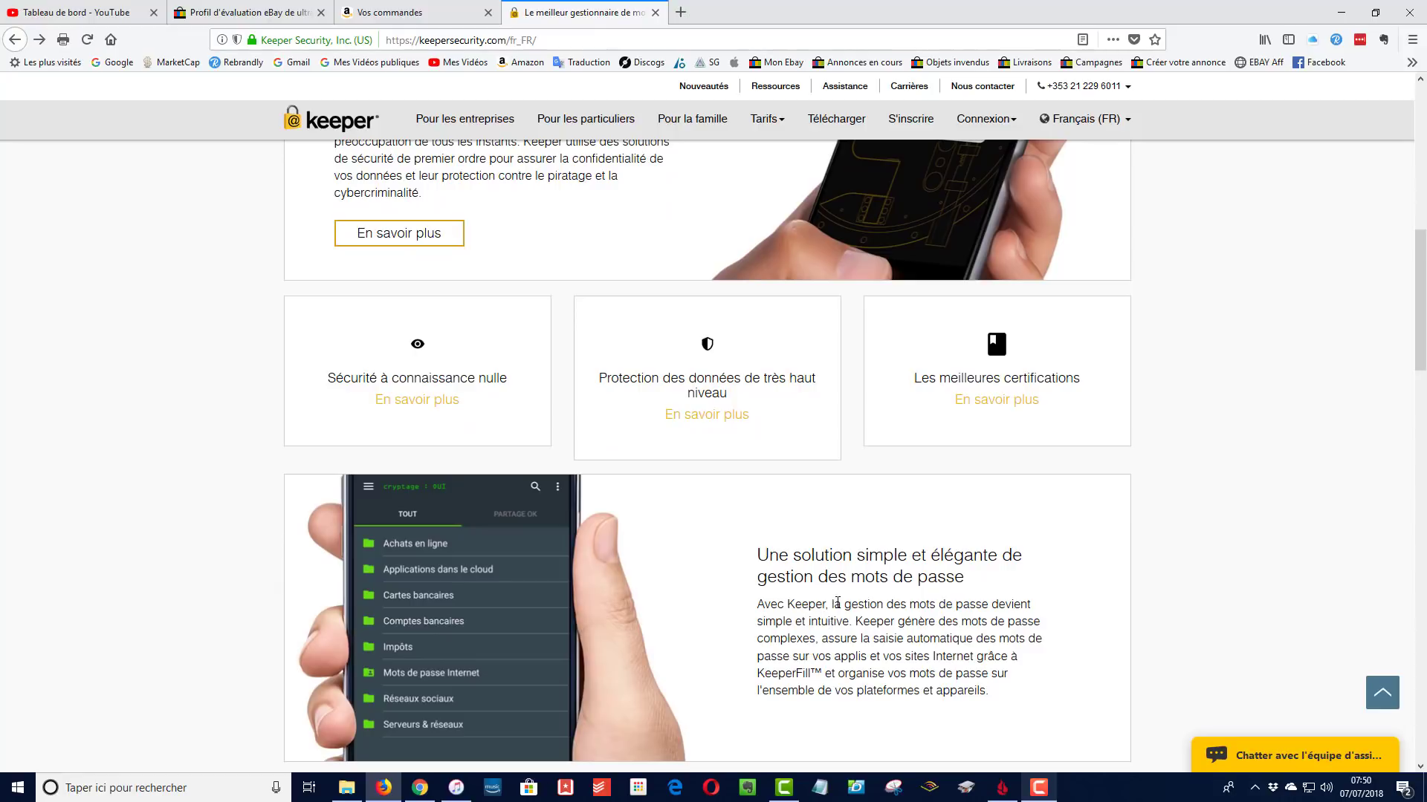
scroll(817, 618, "up", 7)
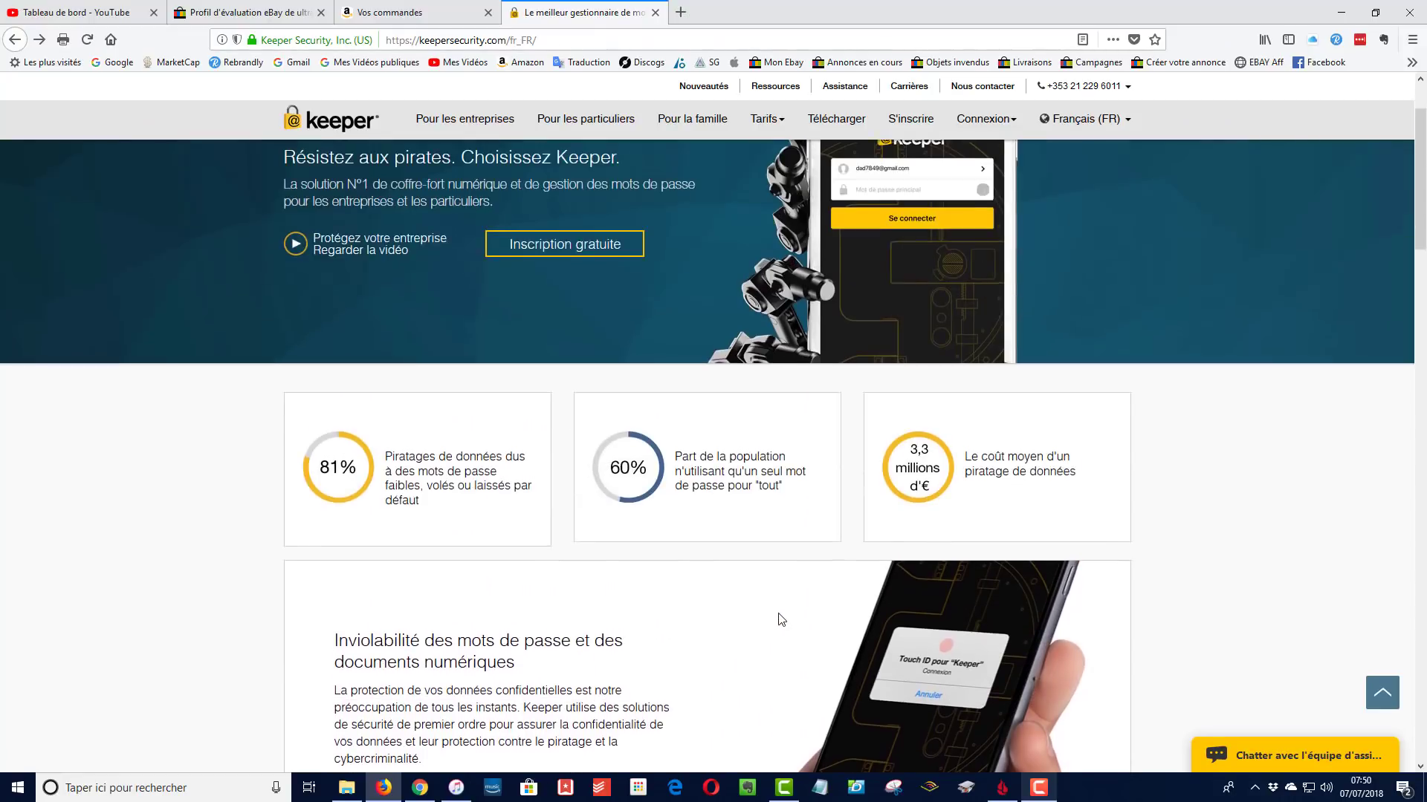
scroll(780, 619, "up", 2)
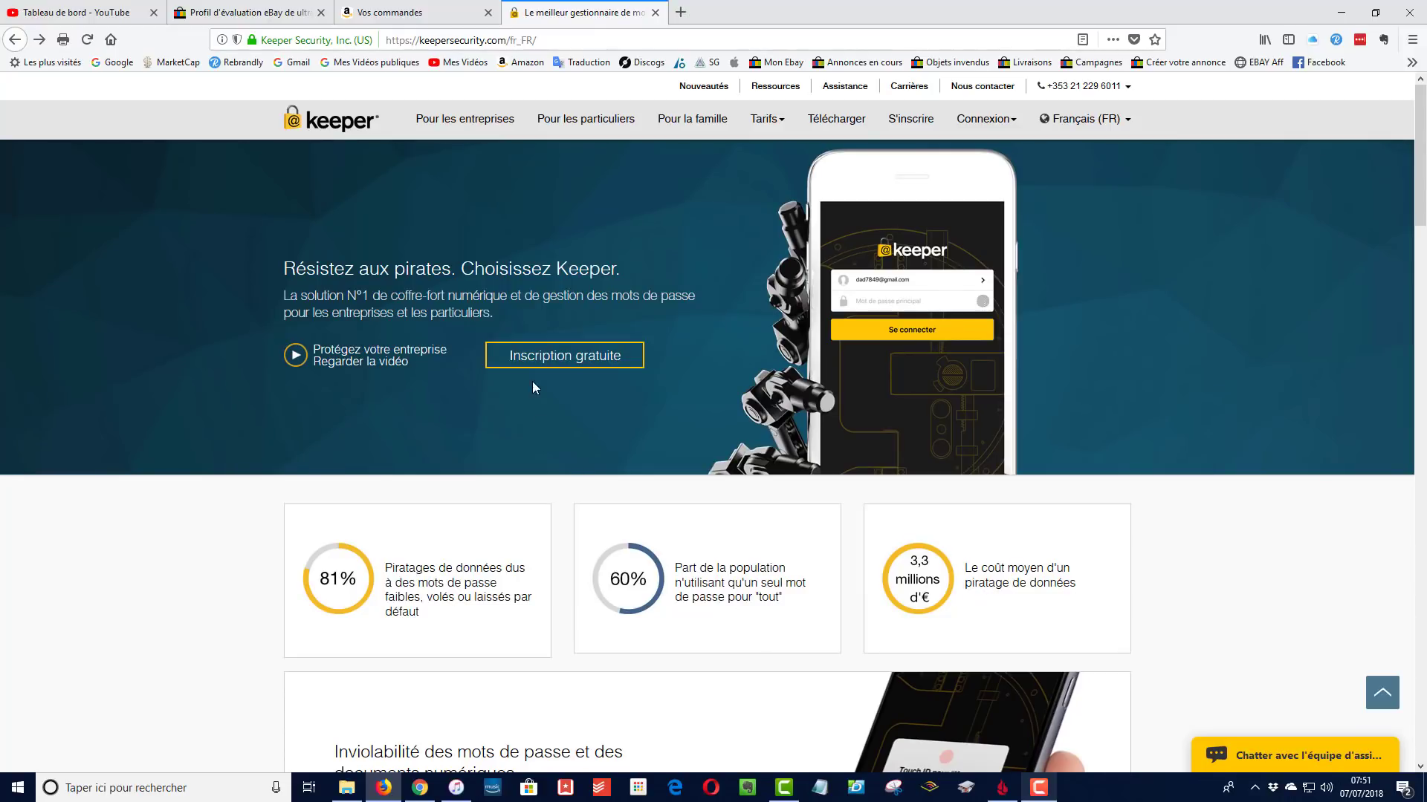
Open the free 'Créez votre compte Keeper' form and try the e-mail, password and security-question fields
left_click(561, 359)
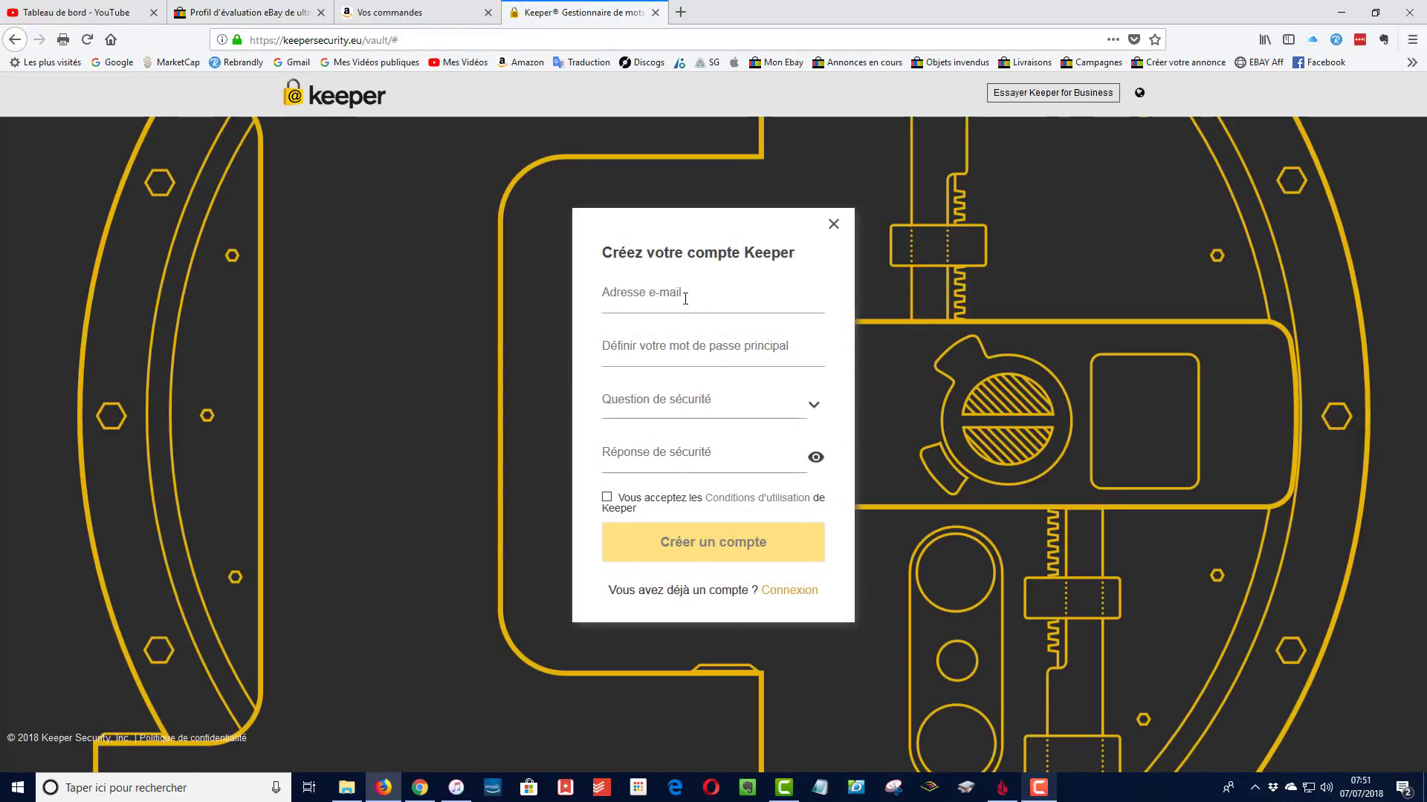
left_click(675, 293)
left_click(623, 340)
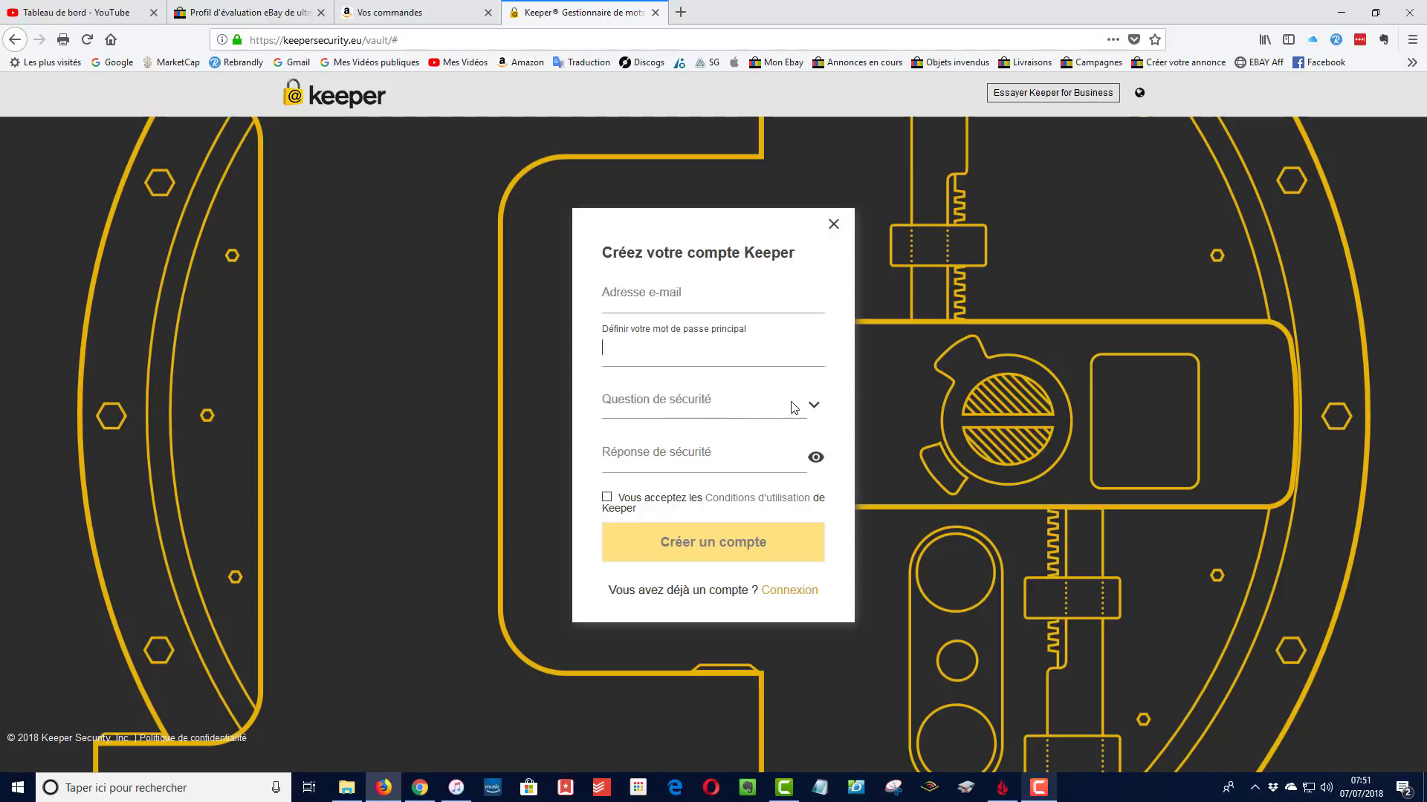
left_click(814, 409)
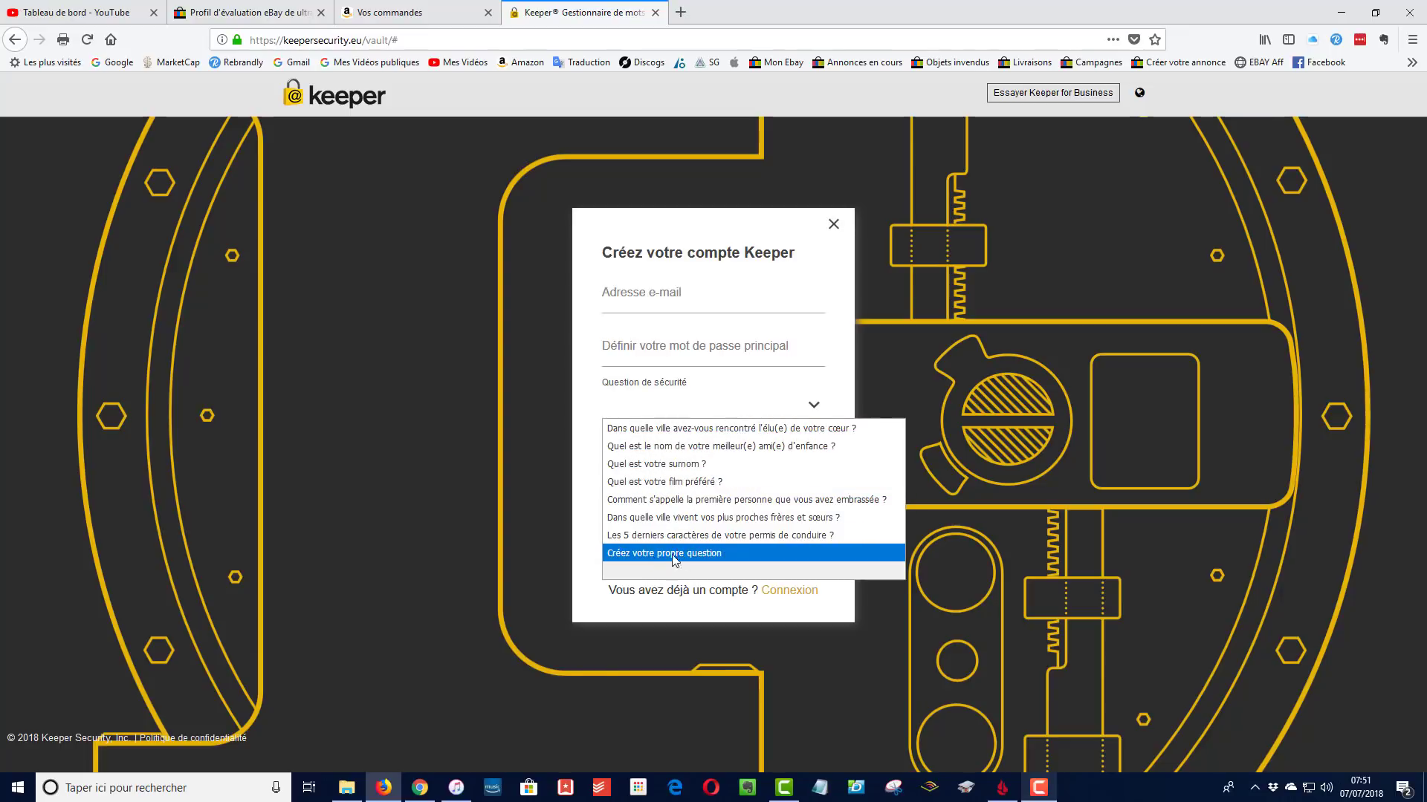
left_click(820, 273)
left_click(703, 458)
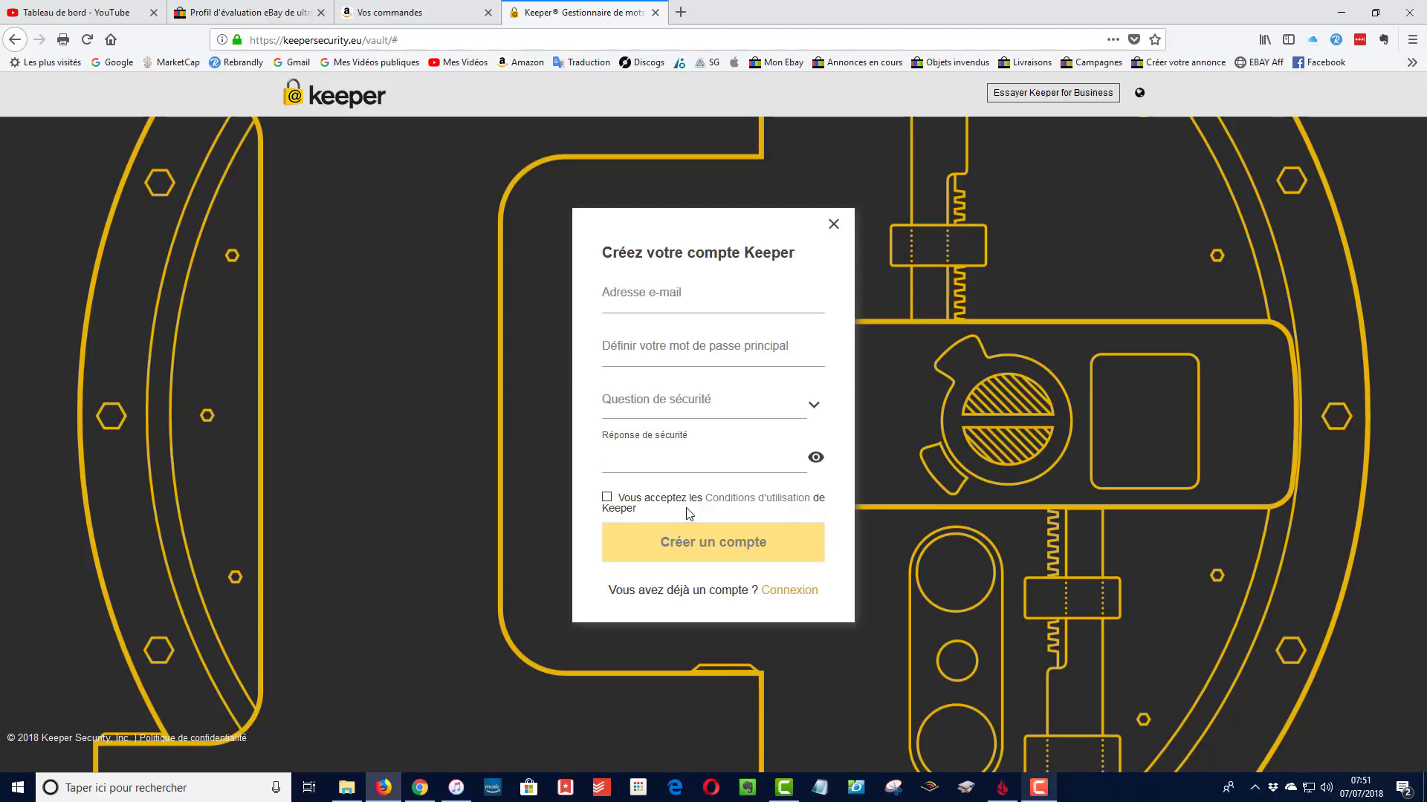
Tick and untick the terms-of-use box, then go back without creating an account
left_click(604, 502)
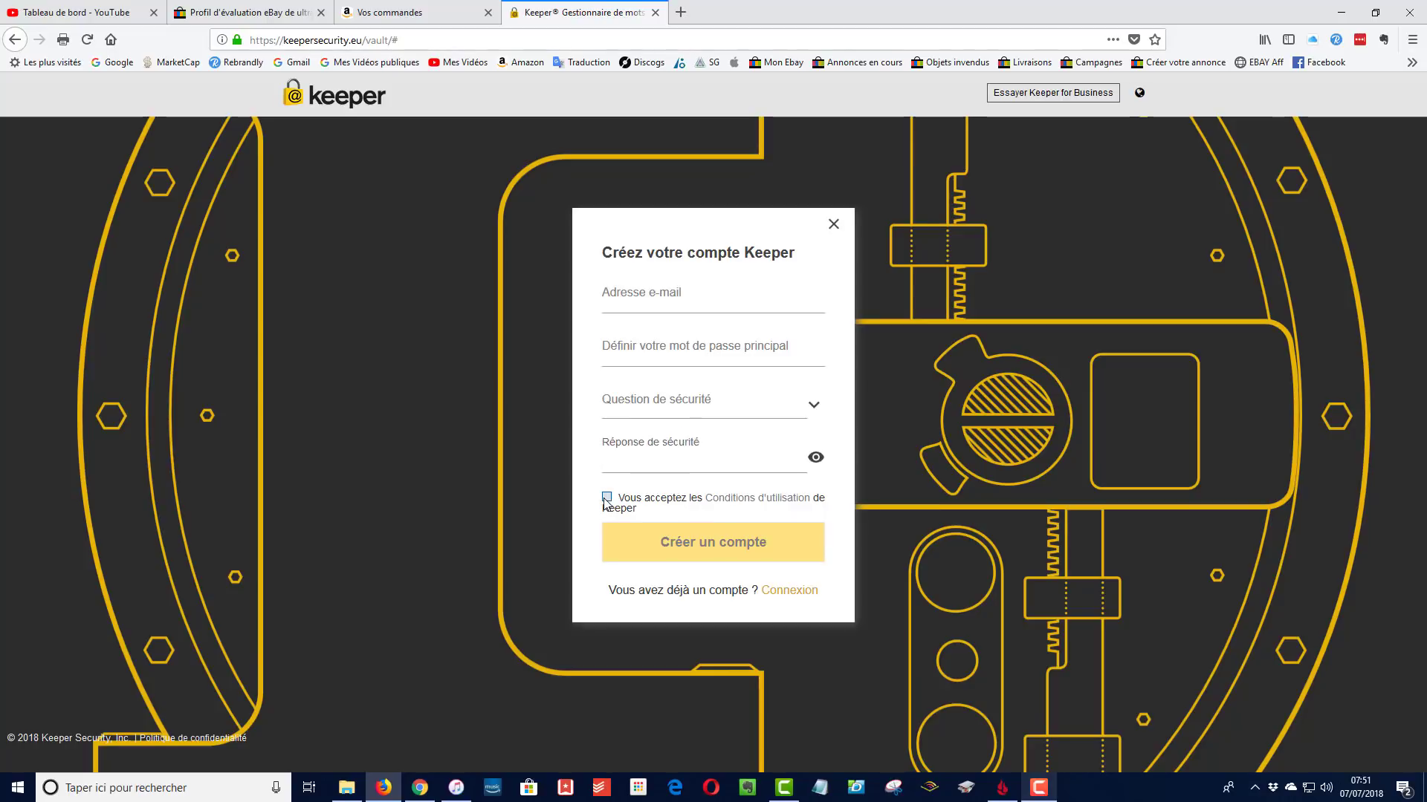
left_click(606, 500)
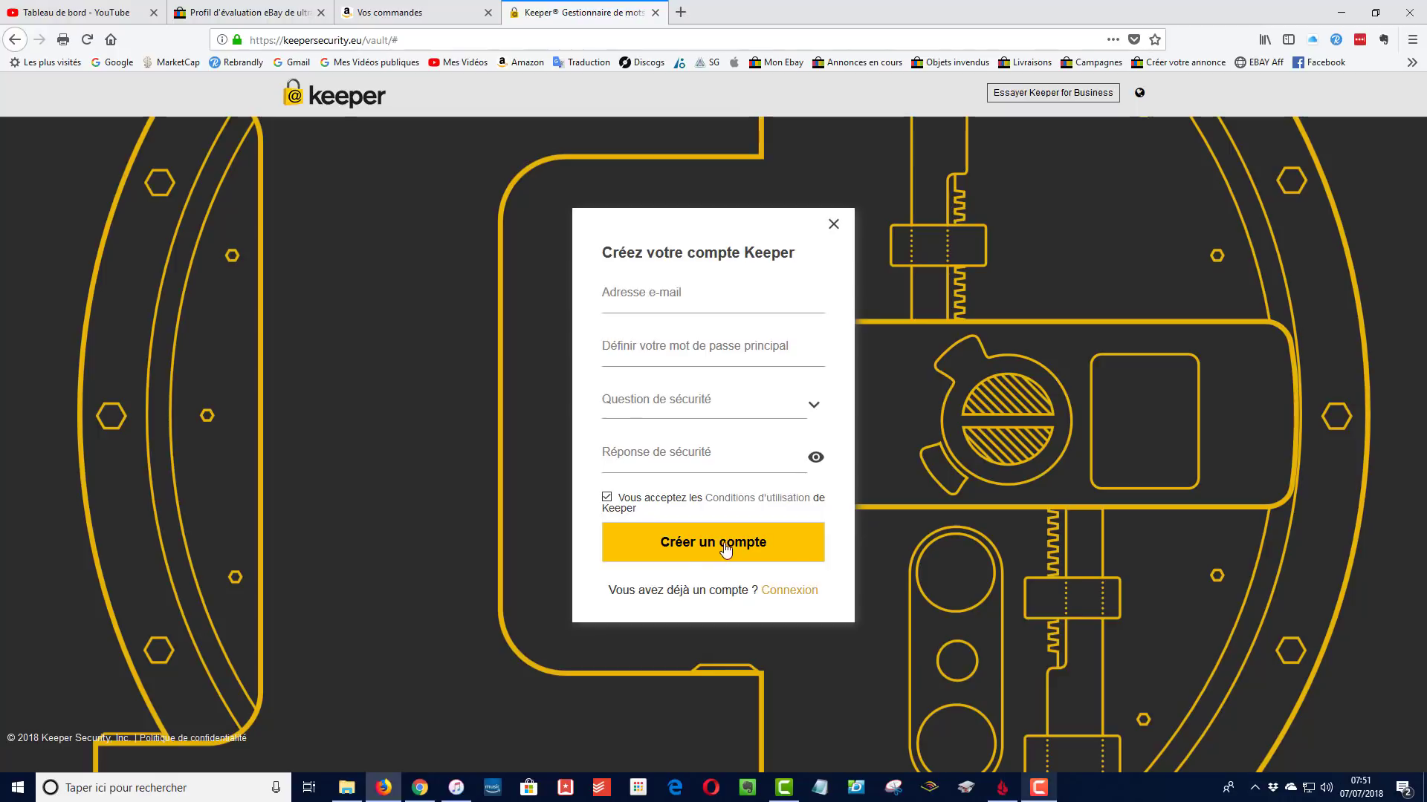
left_click(696, 547)
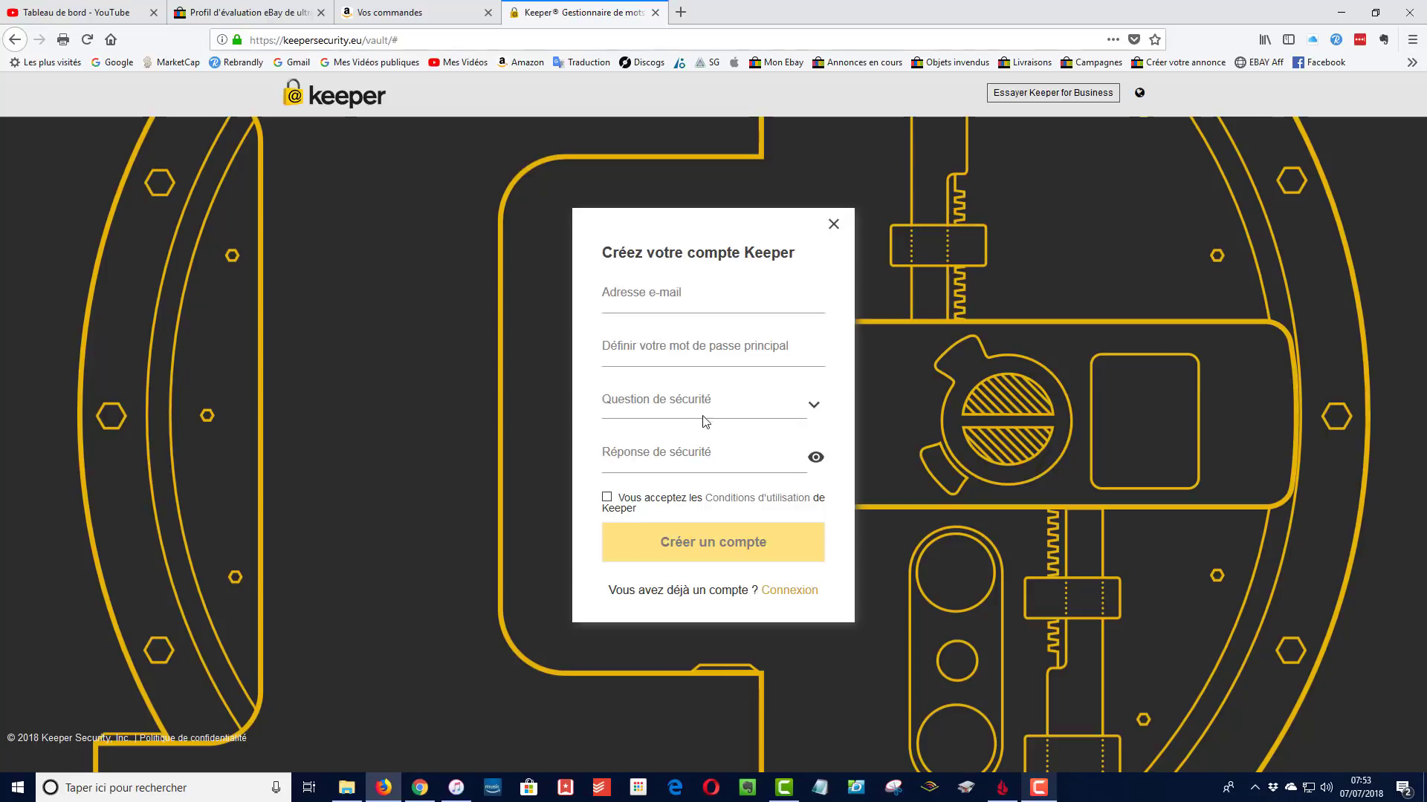
left_click(12, 43)
Return to the home page and log into the vault via Connexion > Connexion Coffre-fort
left_click(11, 44)
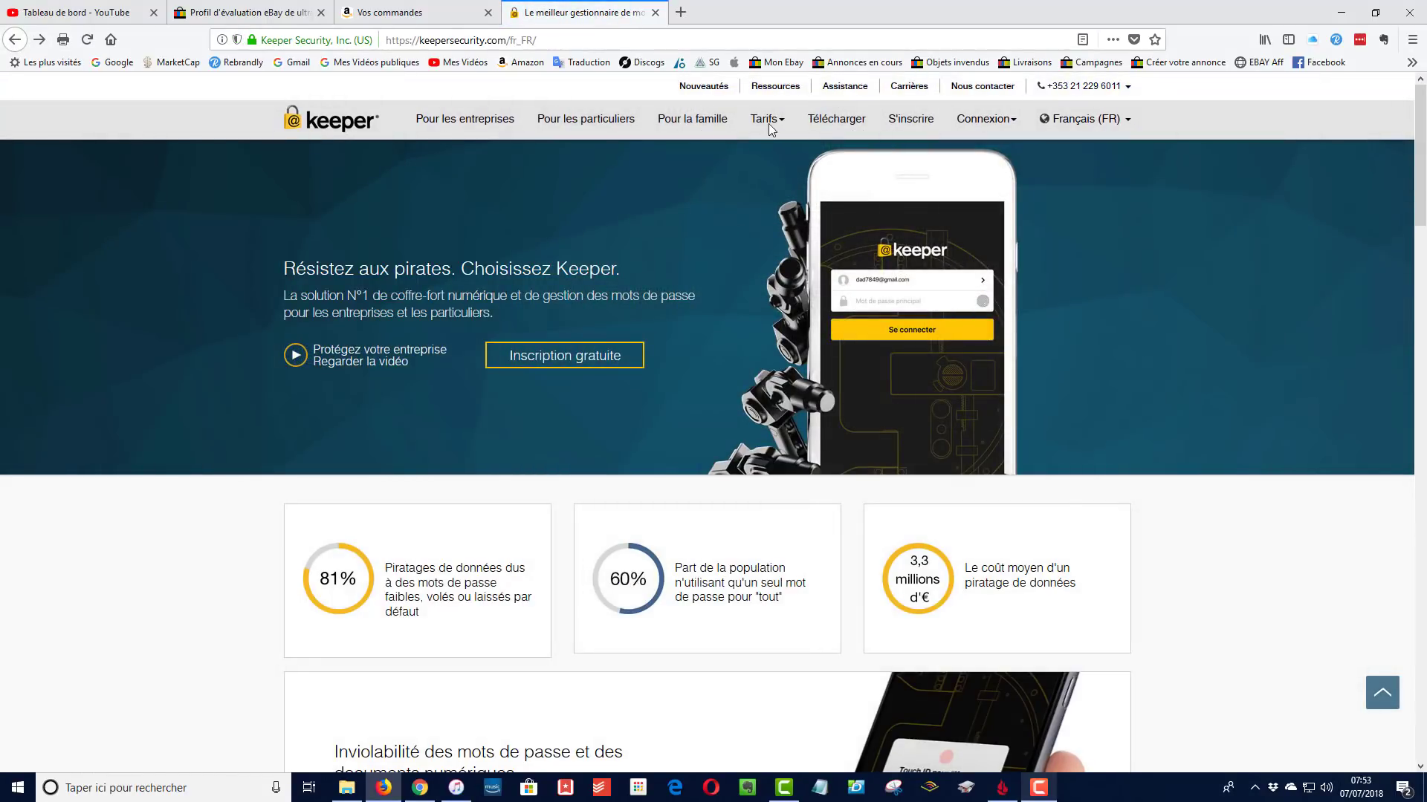
left_click(772, 126)
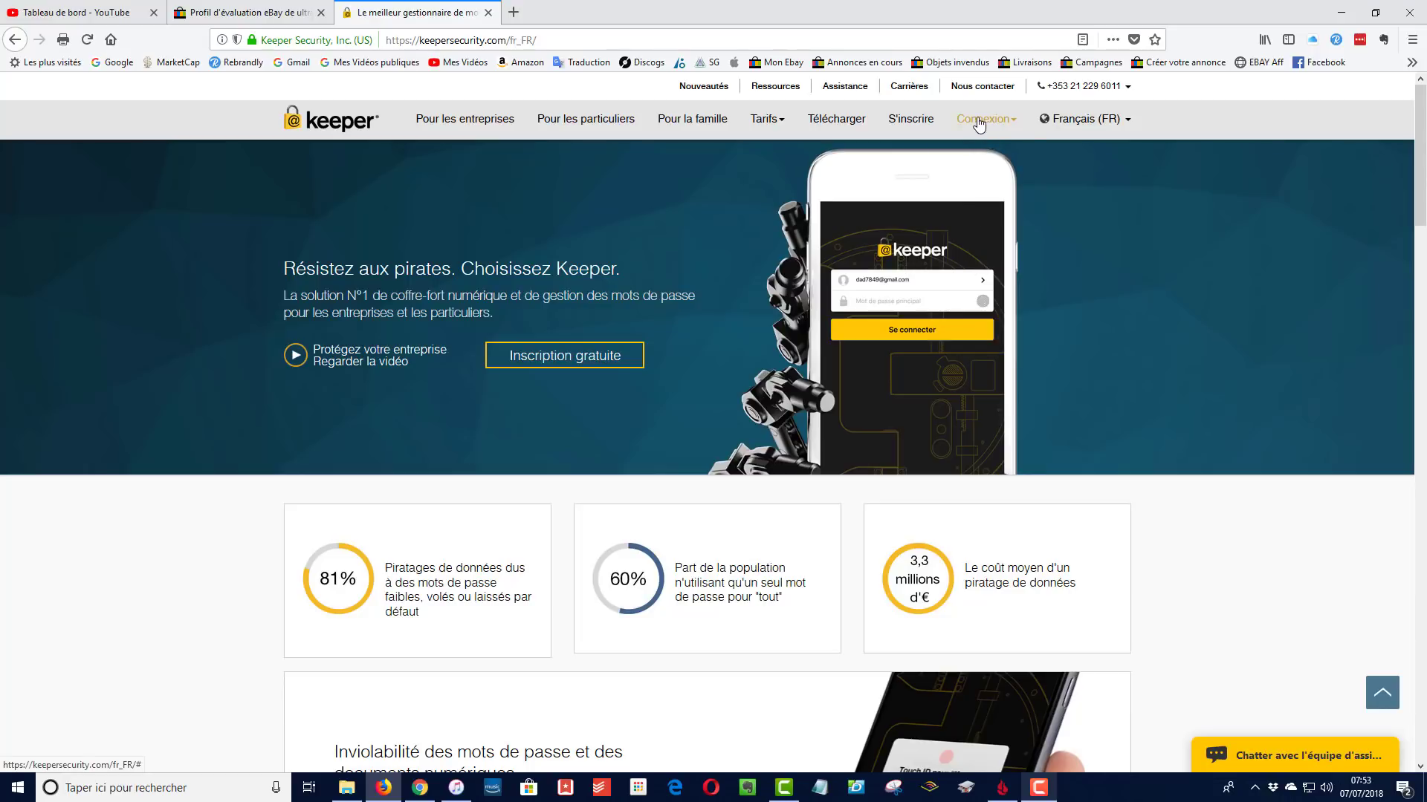
left_click(990, 123)
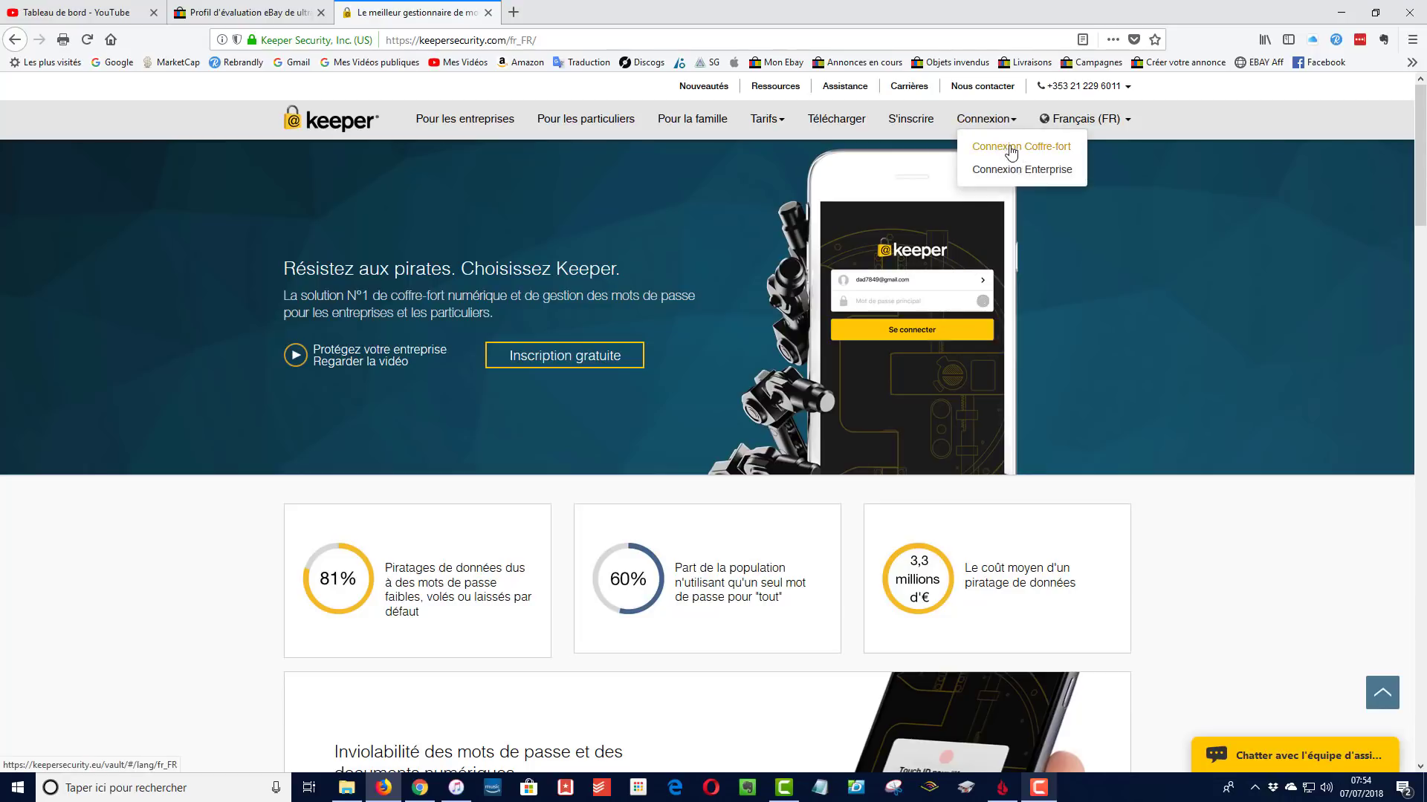
left_click(1008, 150)
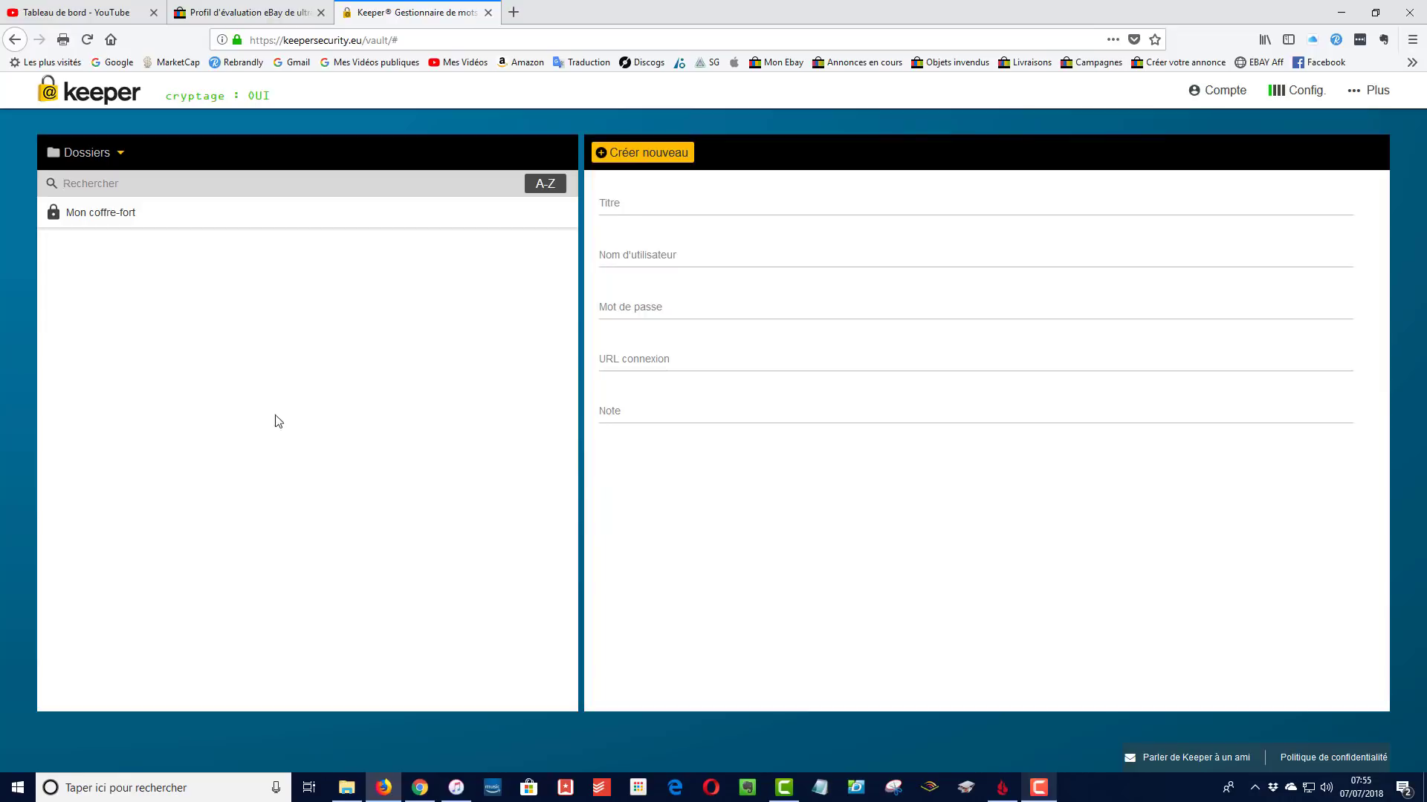
Create a new login record titled 'Amazon' with the account e-mail as its username
left_click(630, 157)
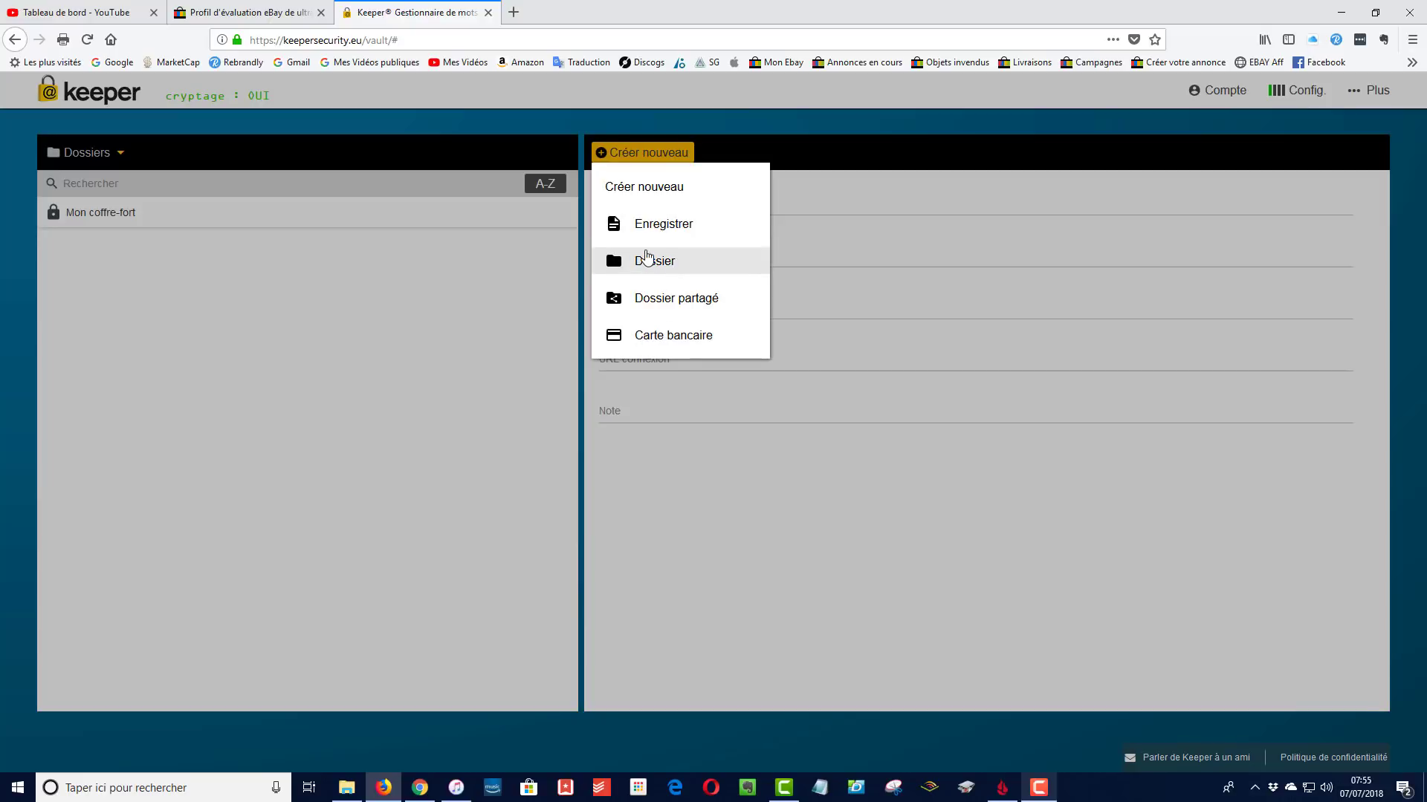
left_click(663, 229)
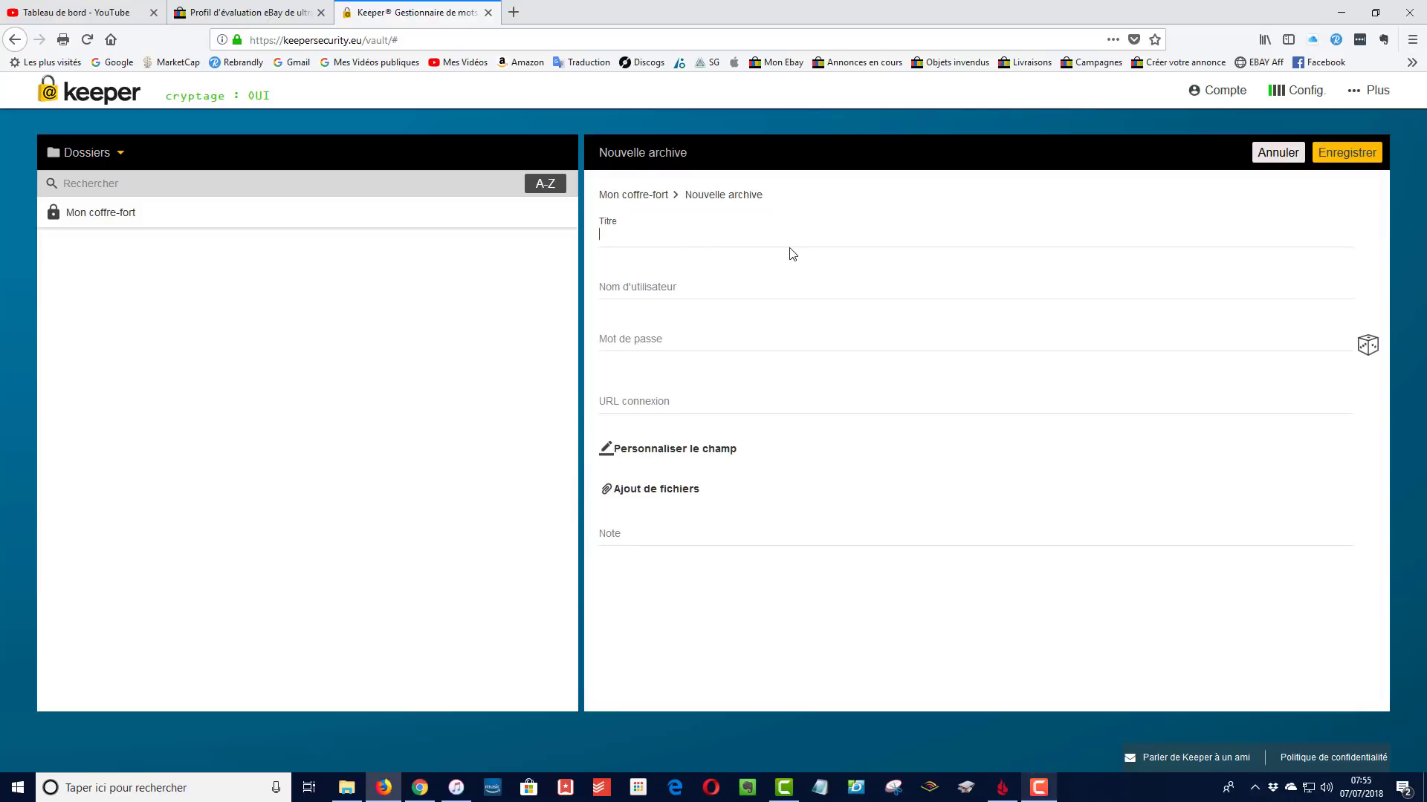
type("Amazon")
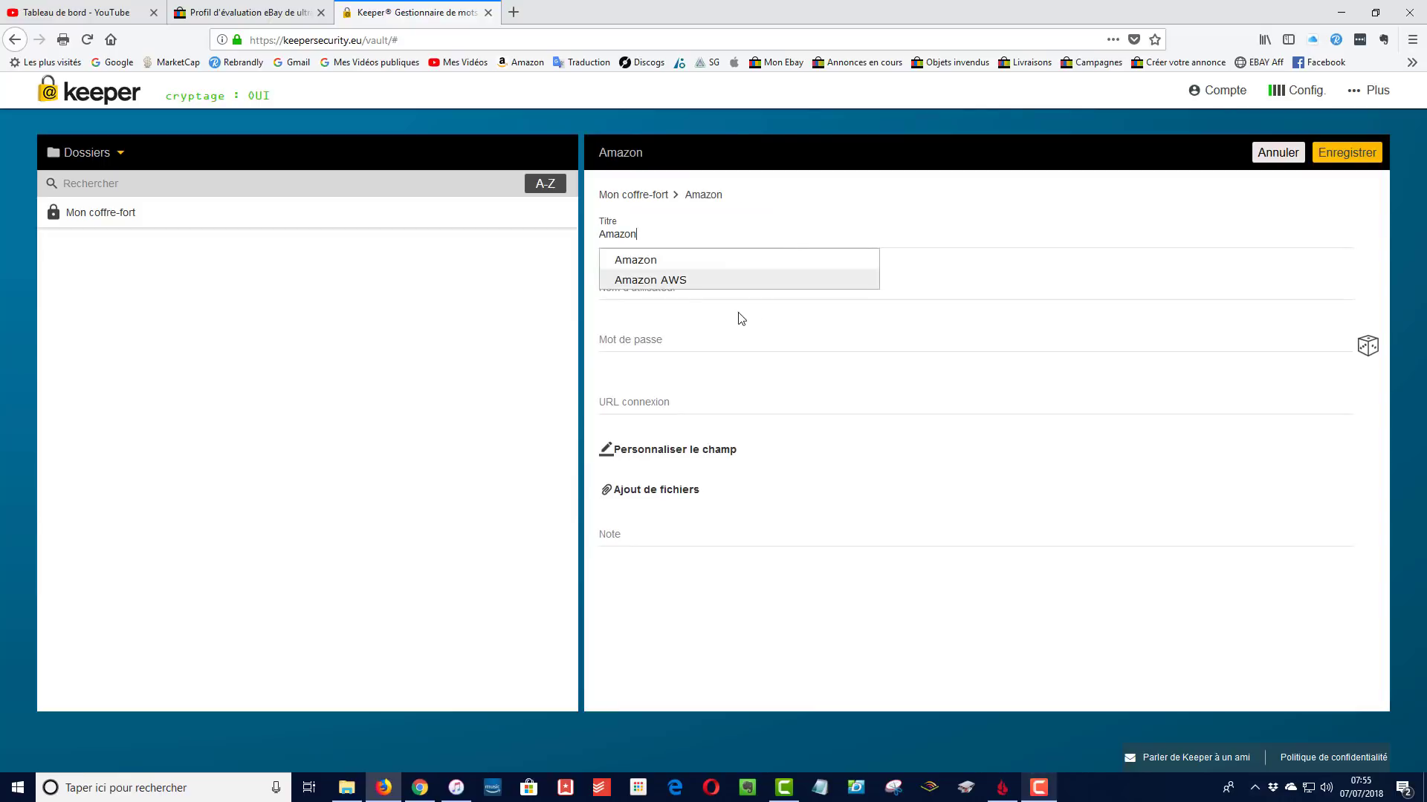
left_click(959, 287)
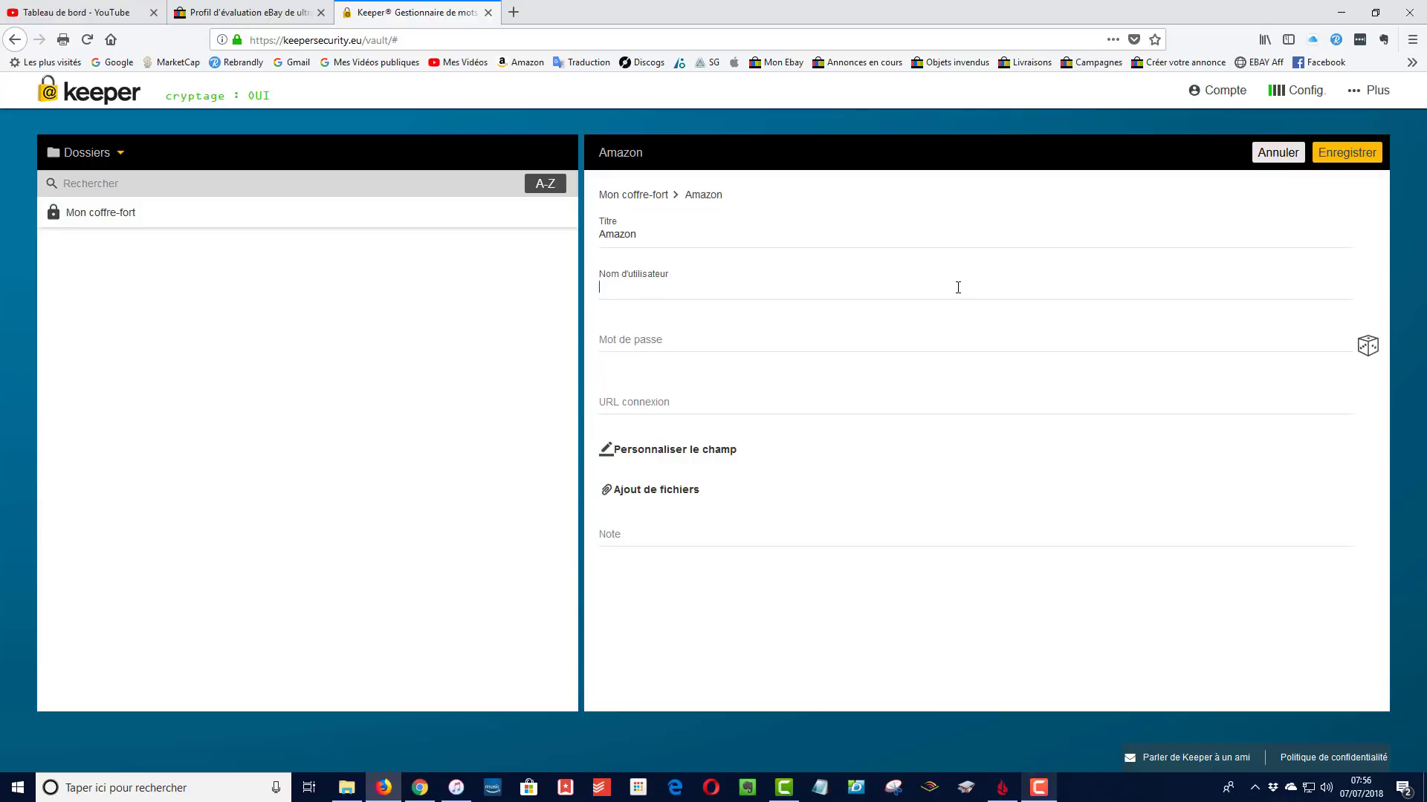
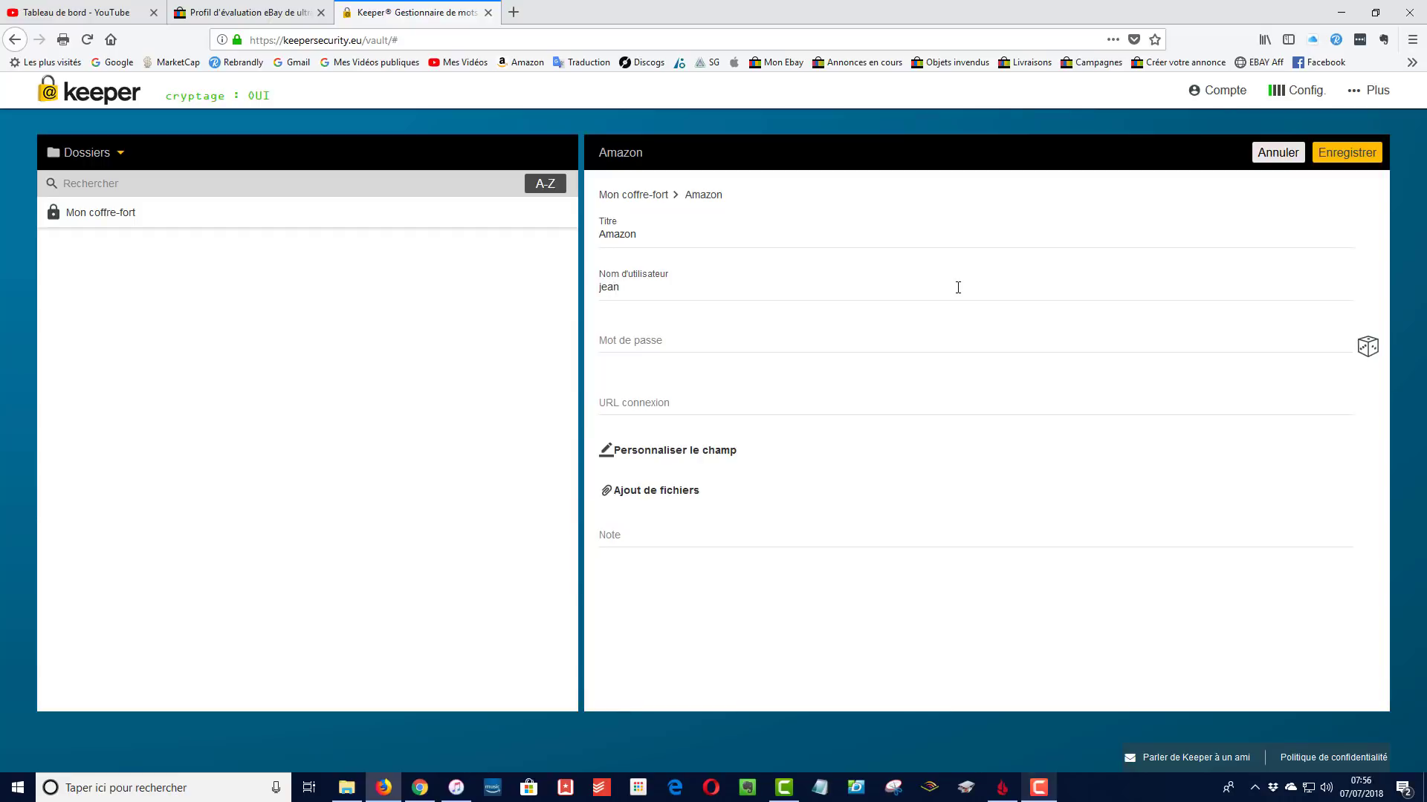
left_click(740, 348)
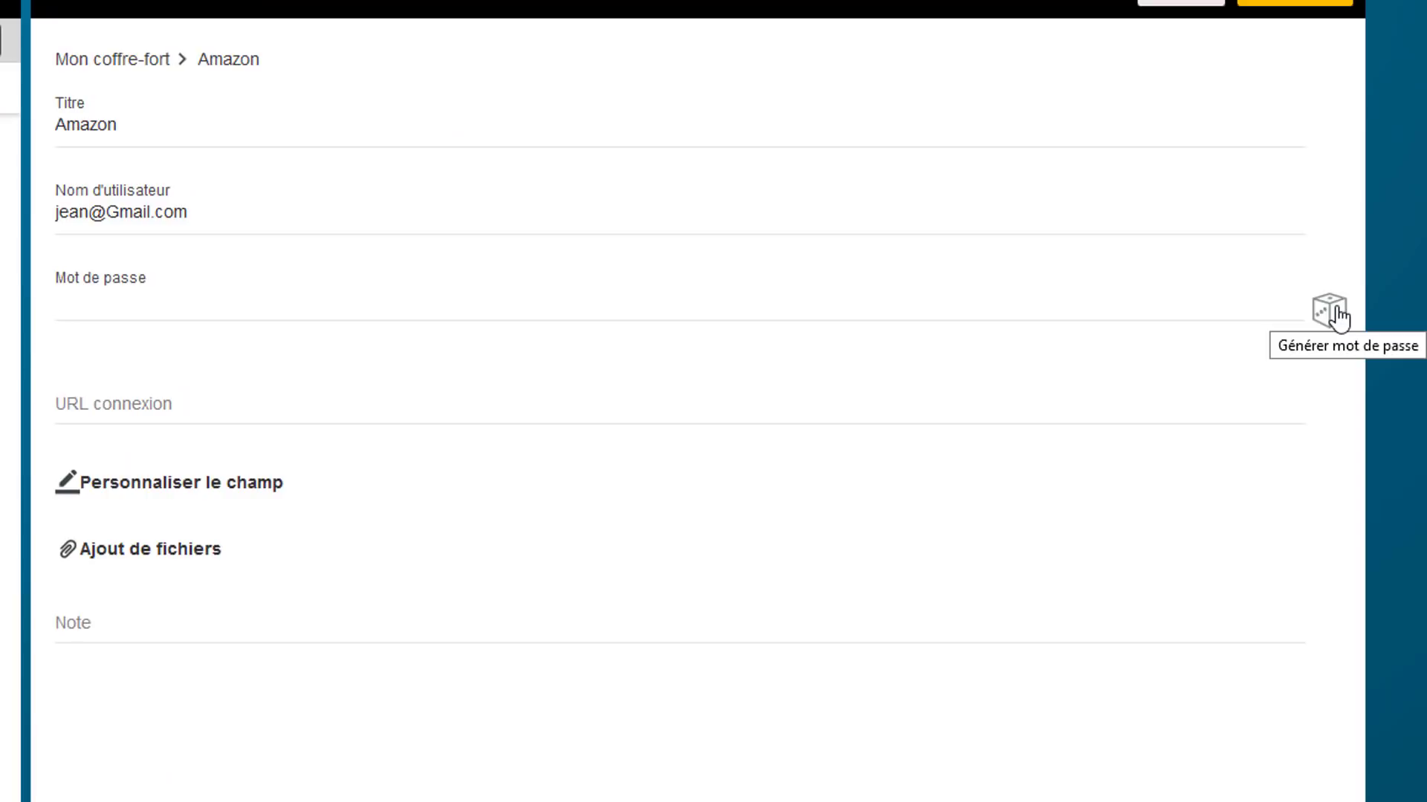
Generate a random password for the Amazon record
left_click(1330, 312)
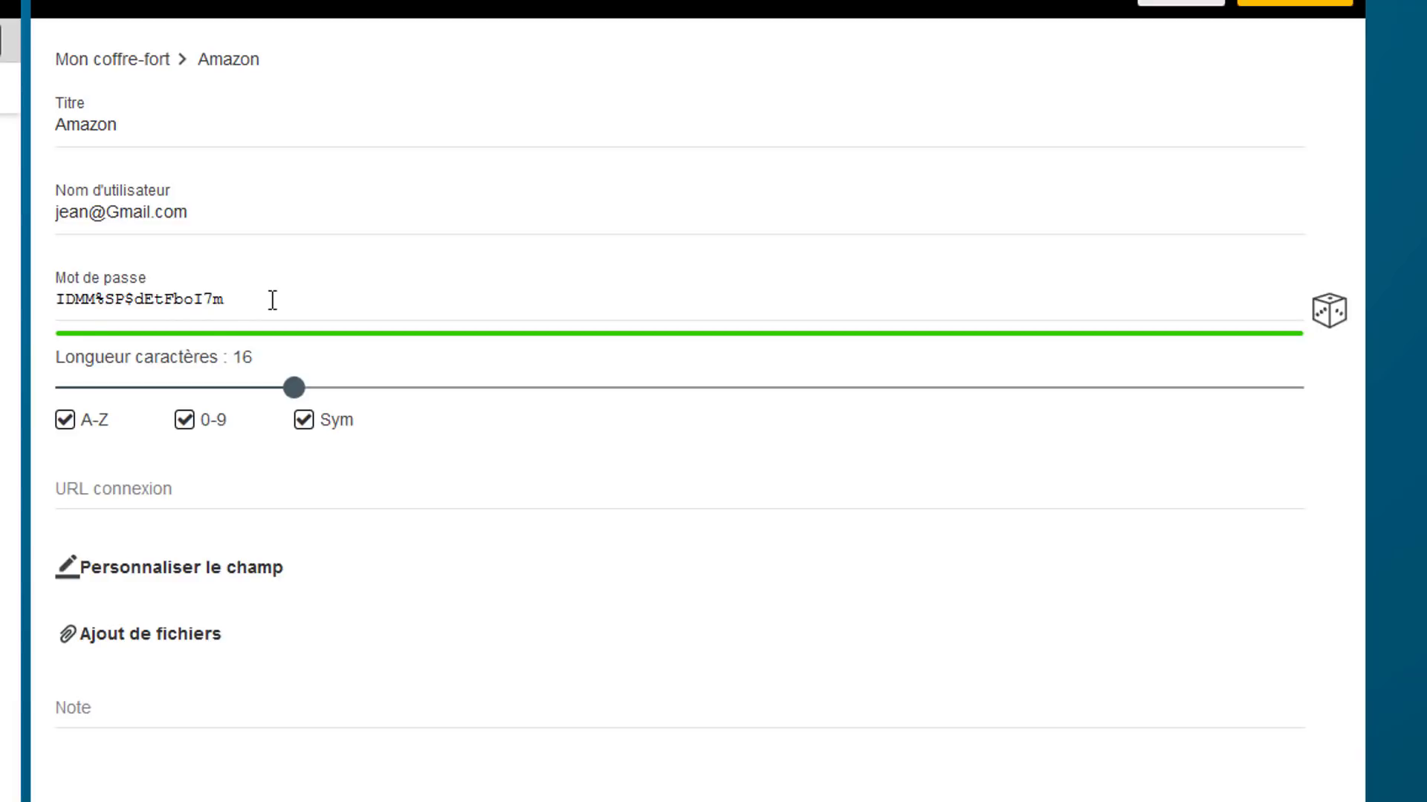
left_click_drag(272, 299, 16, 301)
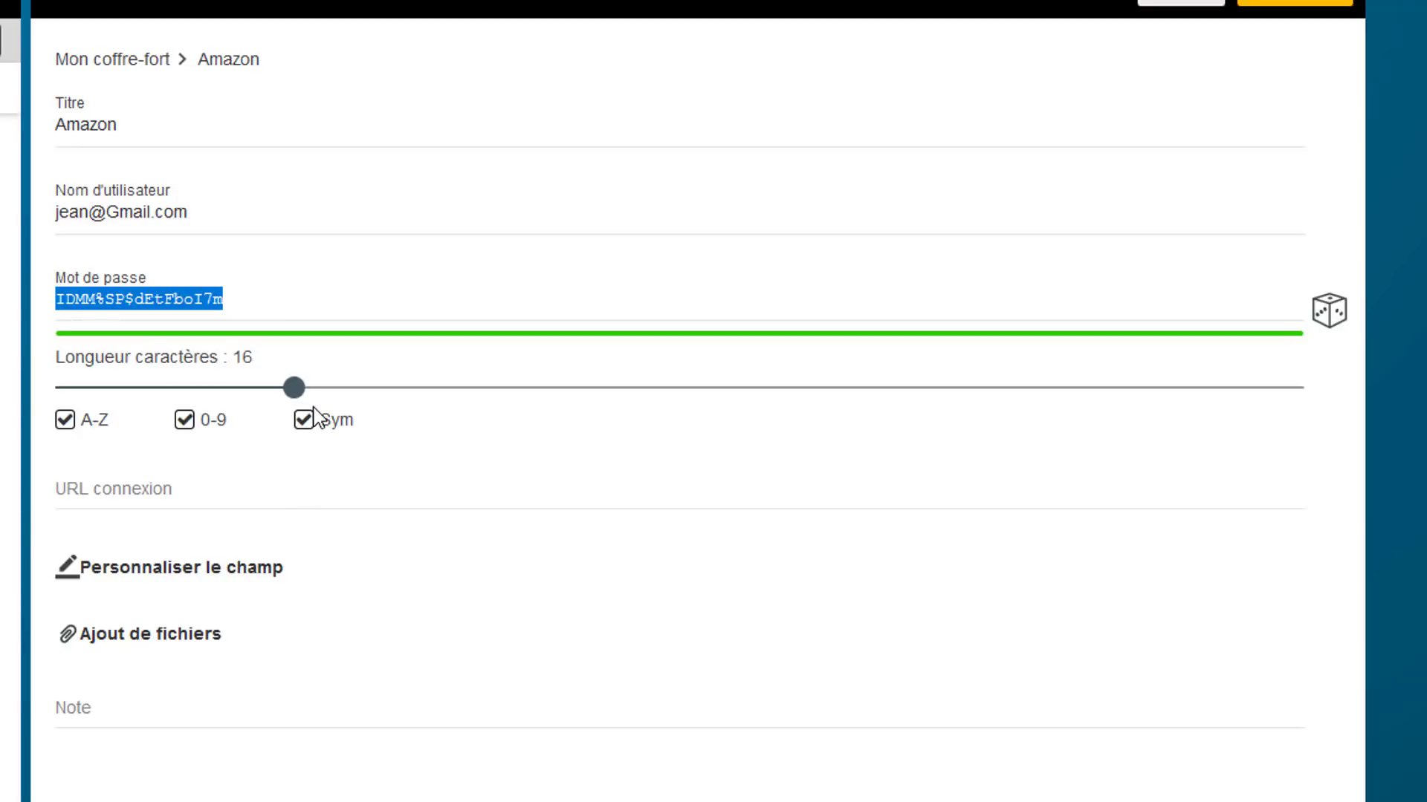
left_click(273, 304)
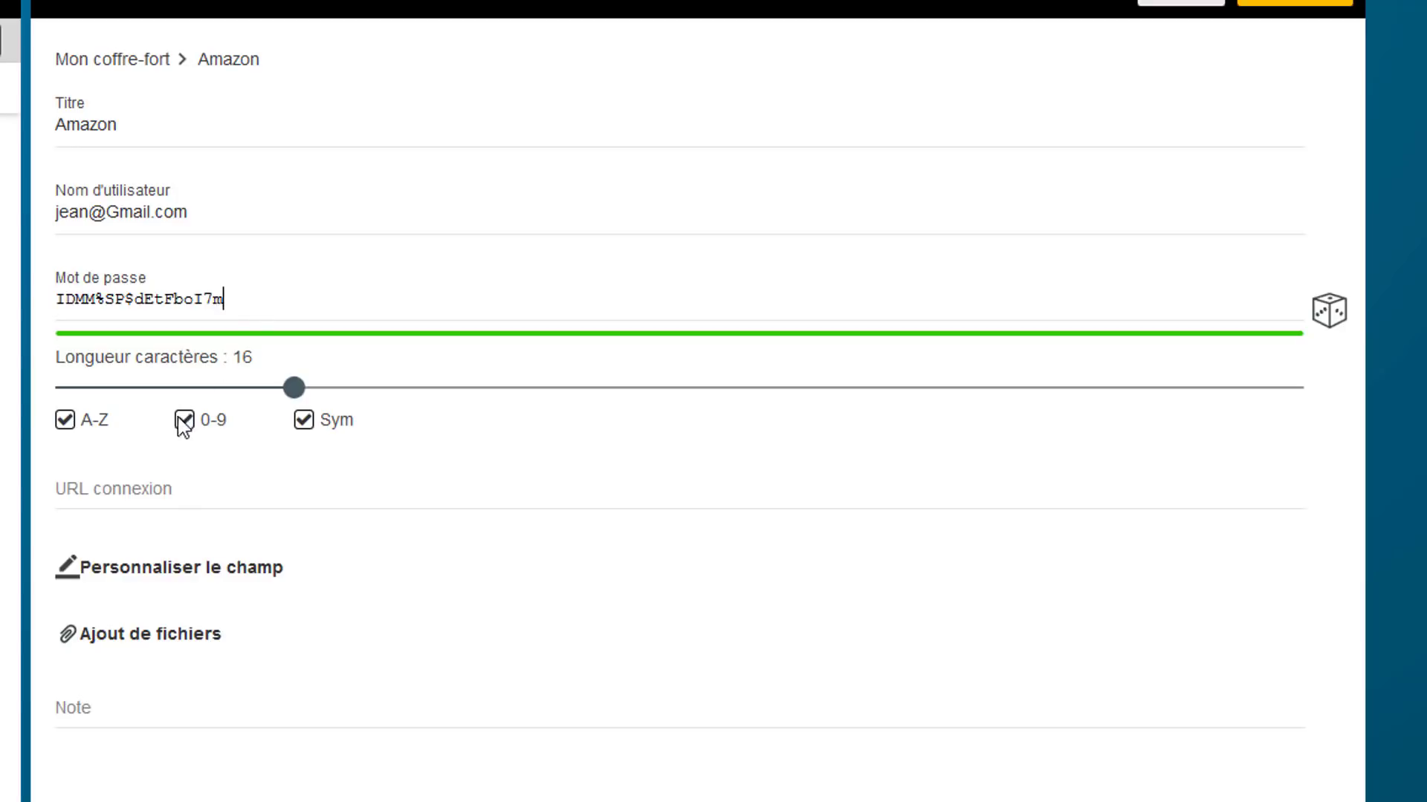
Toggle A-Z, 0-9 and Sym off and back on, keeping all three at length 16
left_click(66, 424)
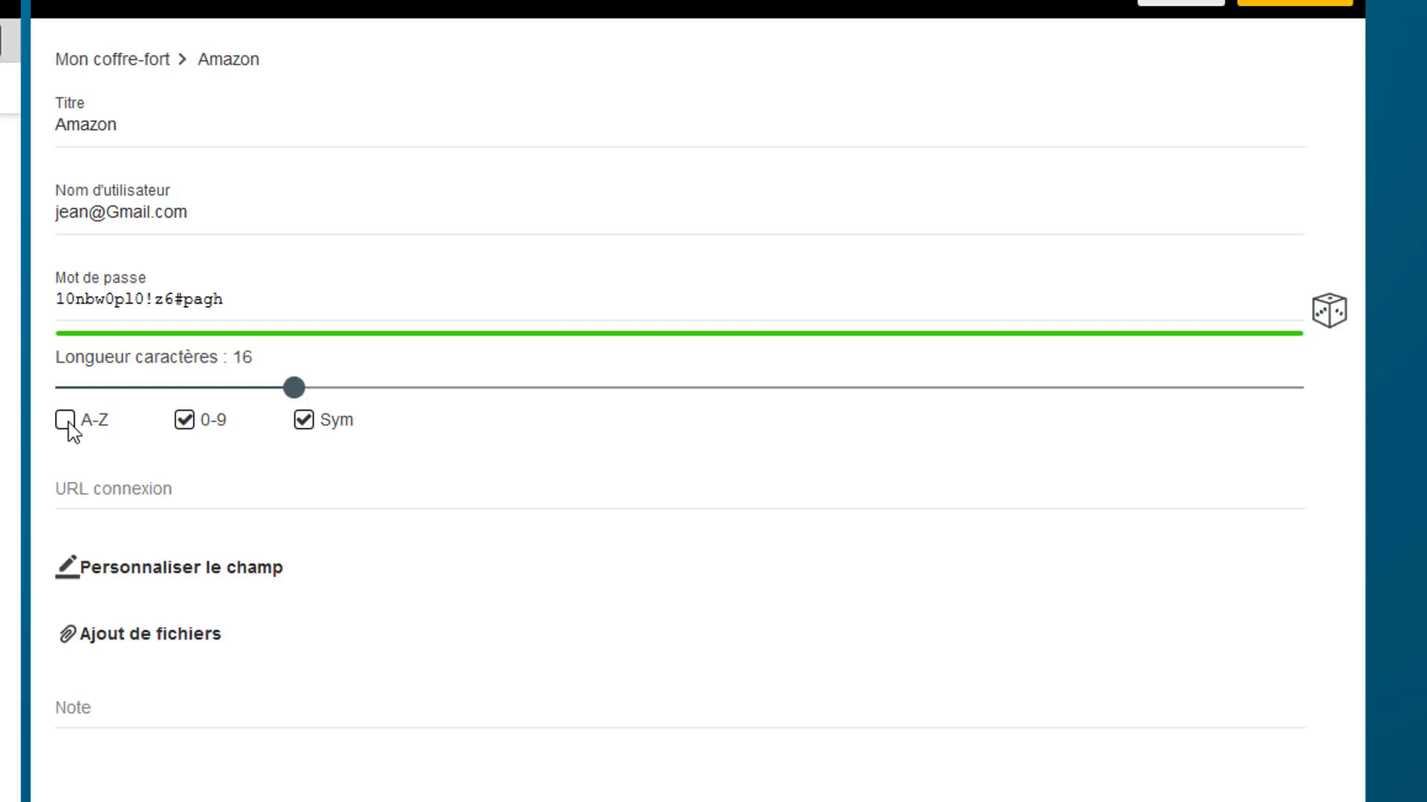
left_click(72, 431)
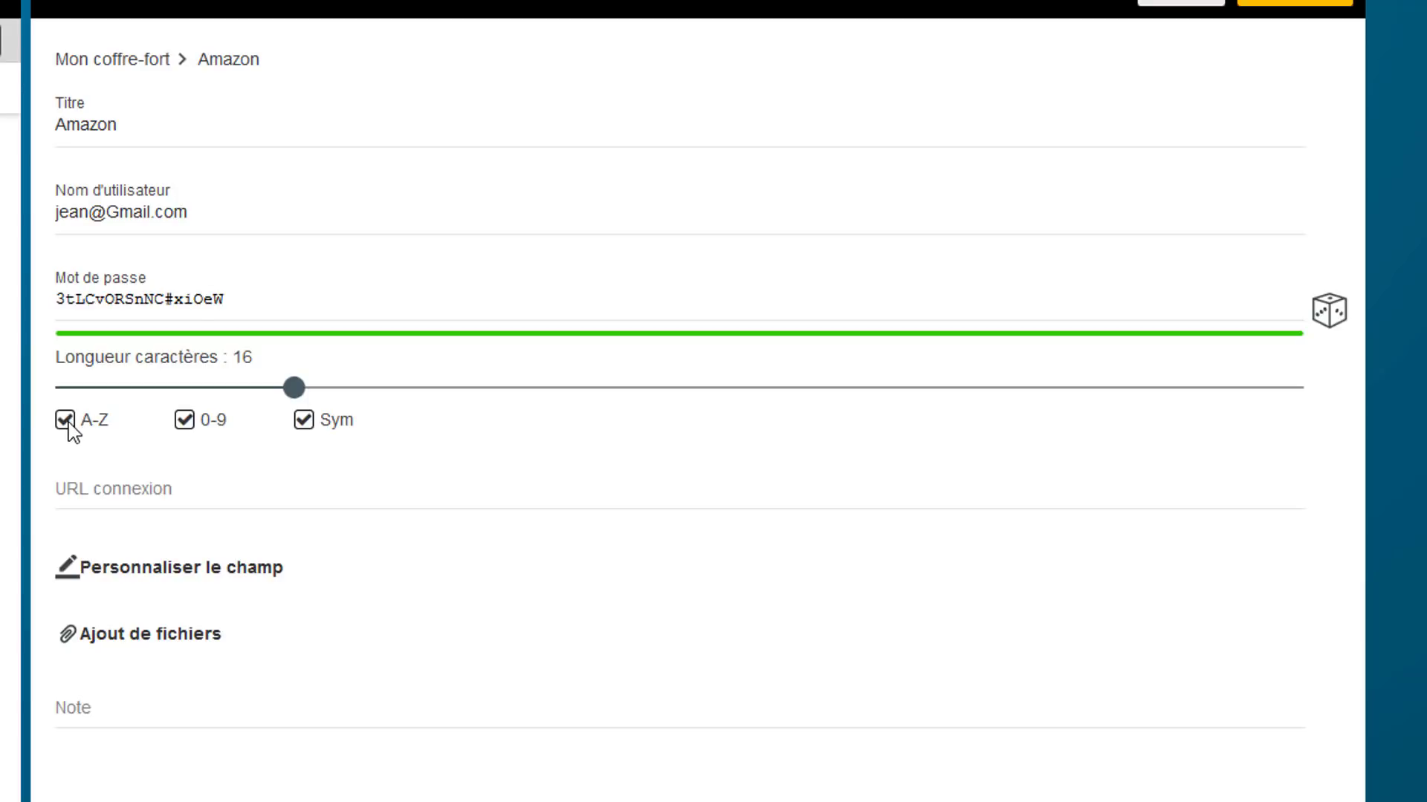
left_click(185, 424)
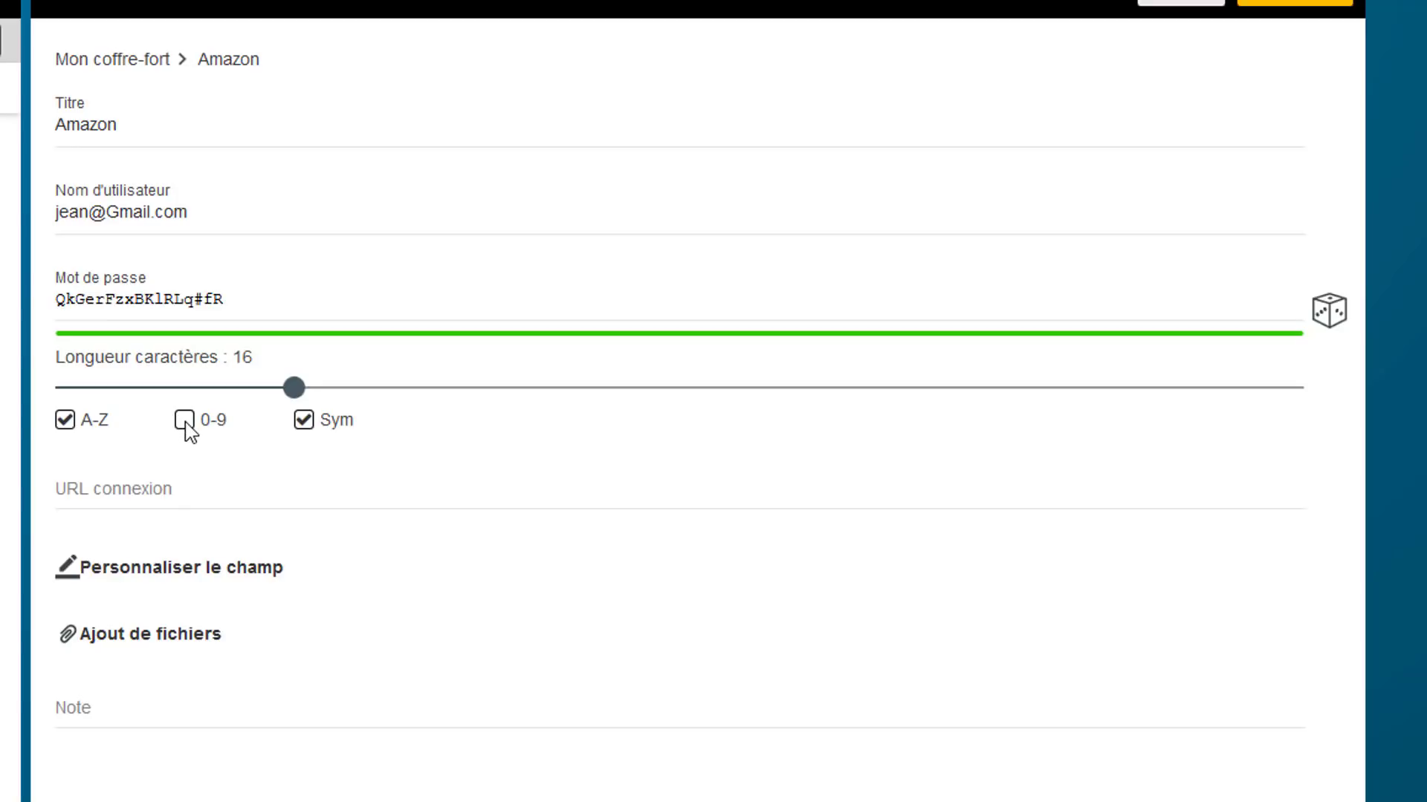
left_click(185, 422)
double_click(304, 422)
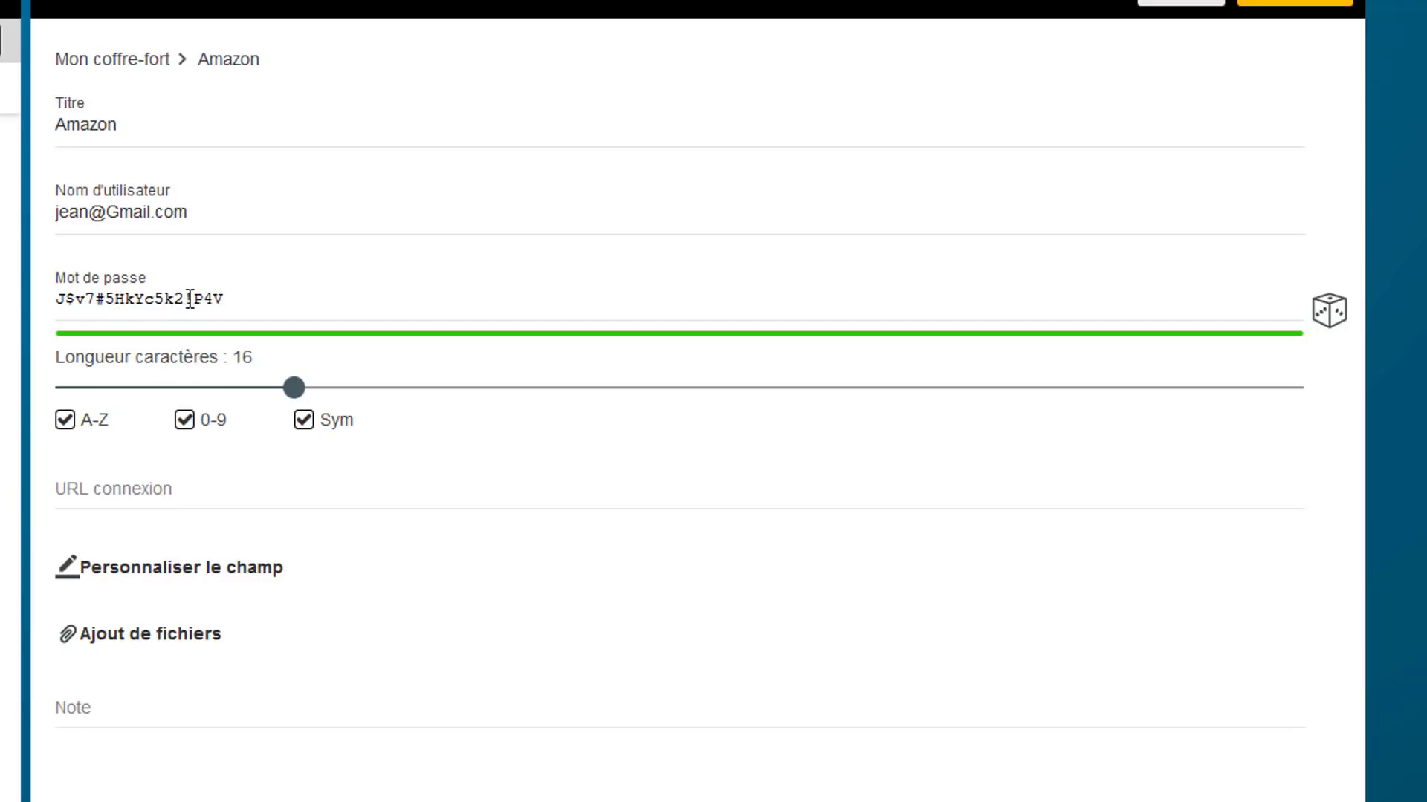
left_click(311, 425)
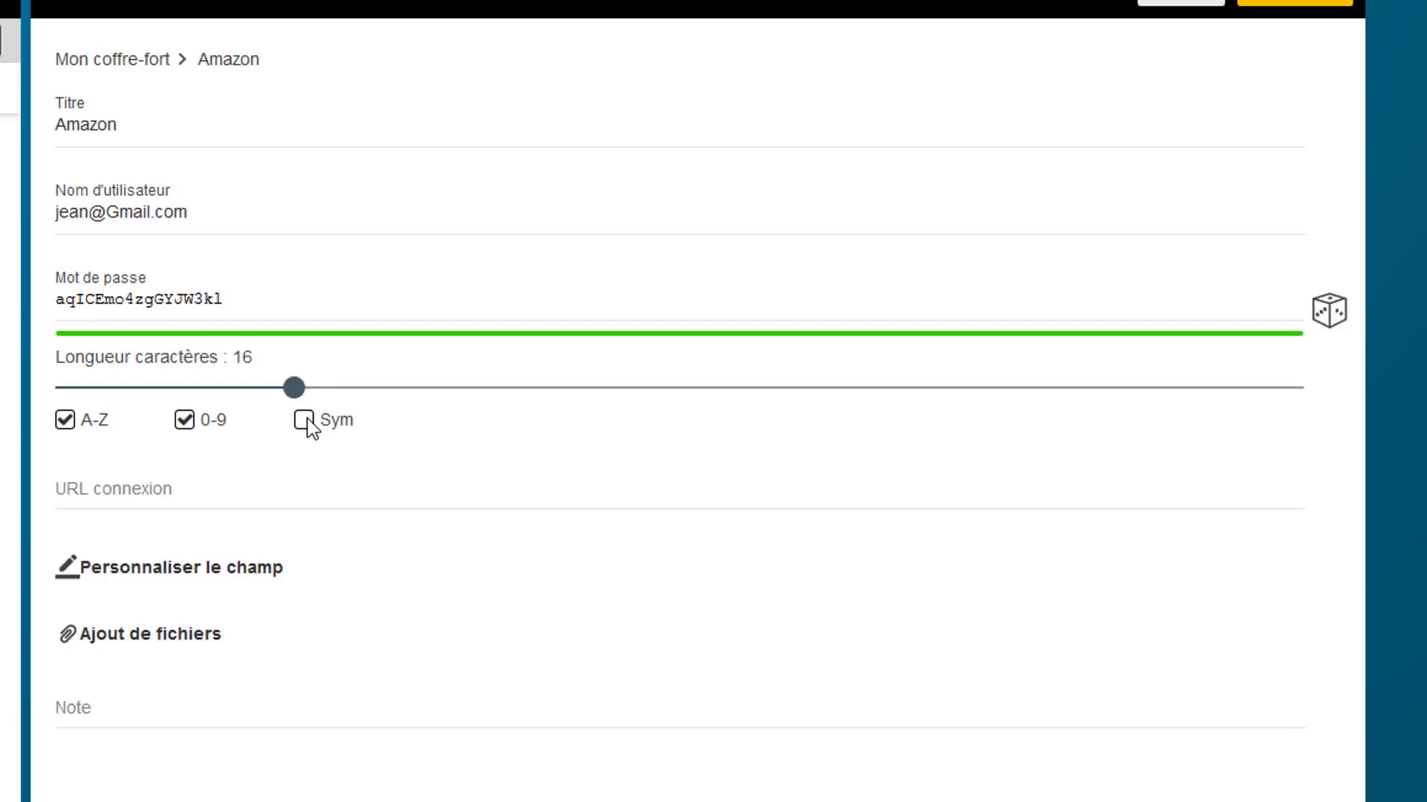
left_click(304, 421)
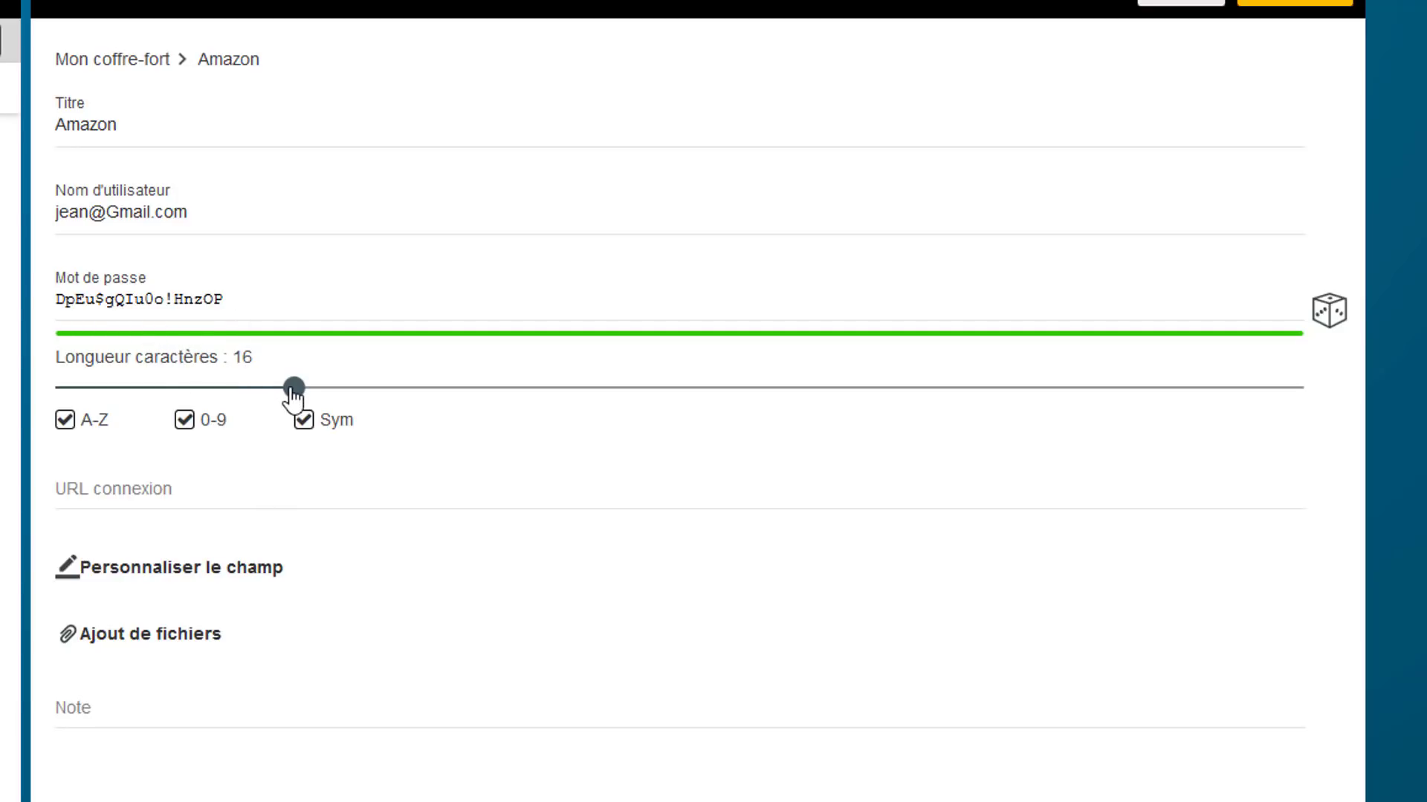
Vary the password length slider and toggle uppercase and digits off and back on
left_click_drag(292, 389, 557, 398)
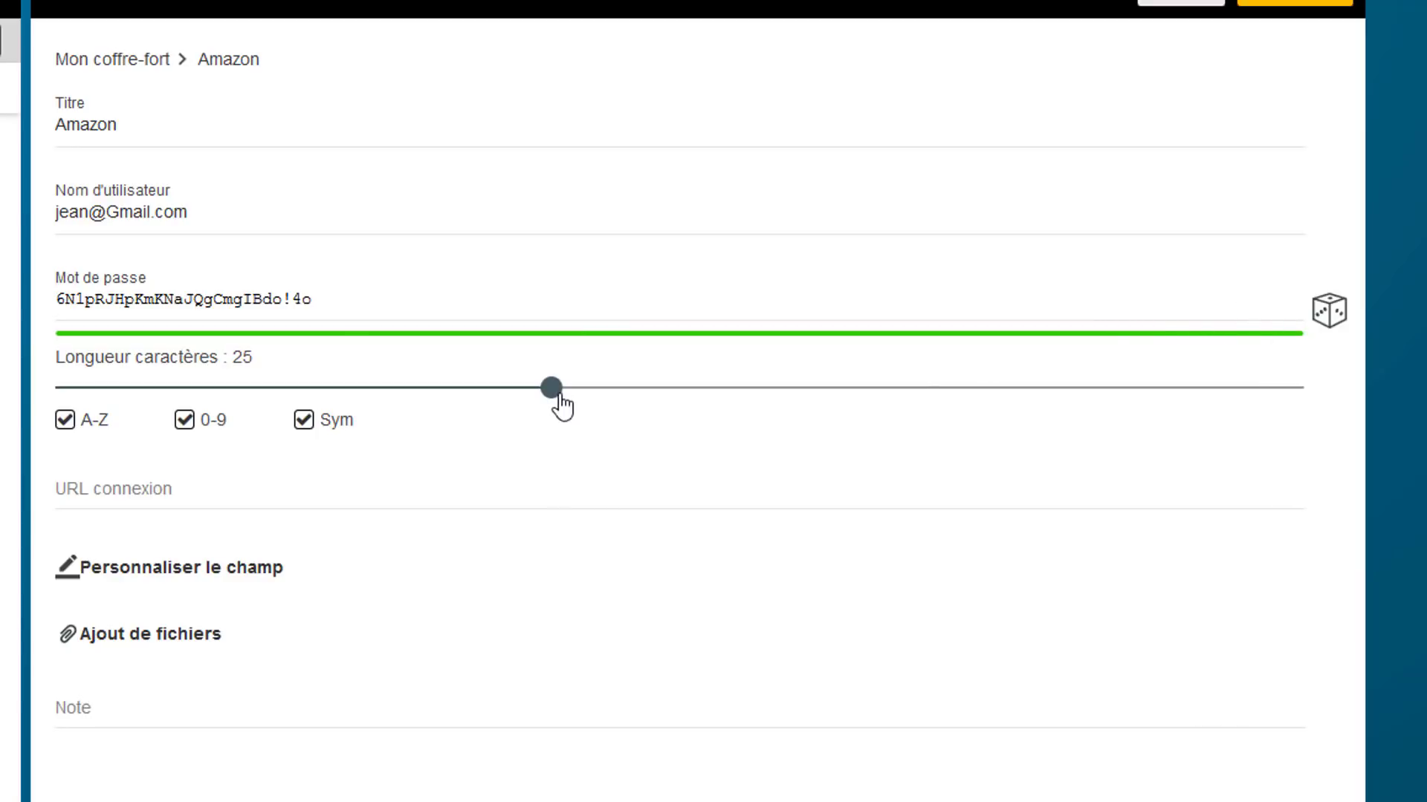
left_click_drag(557, 392, 27, 404)
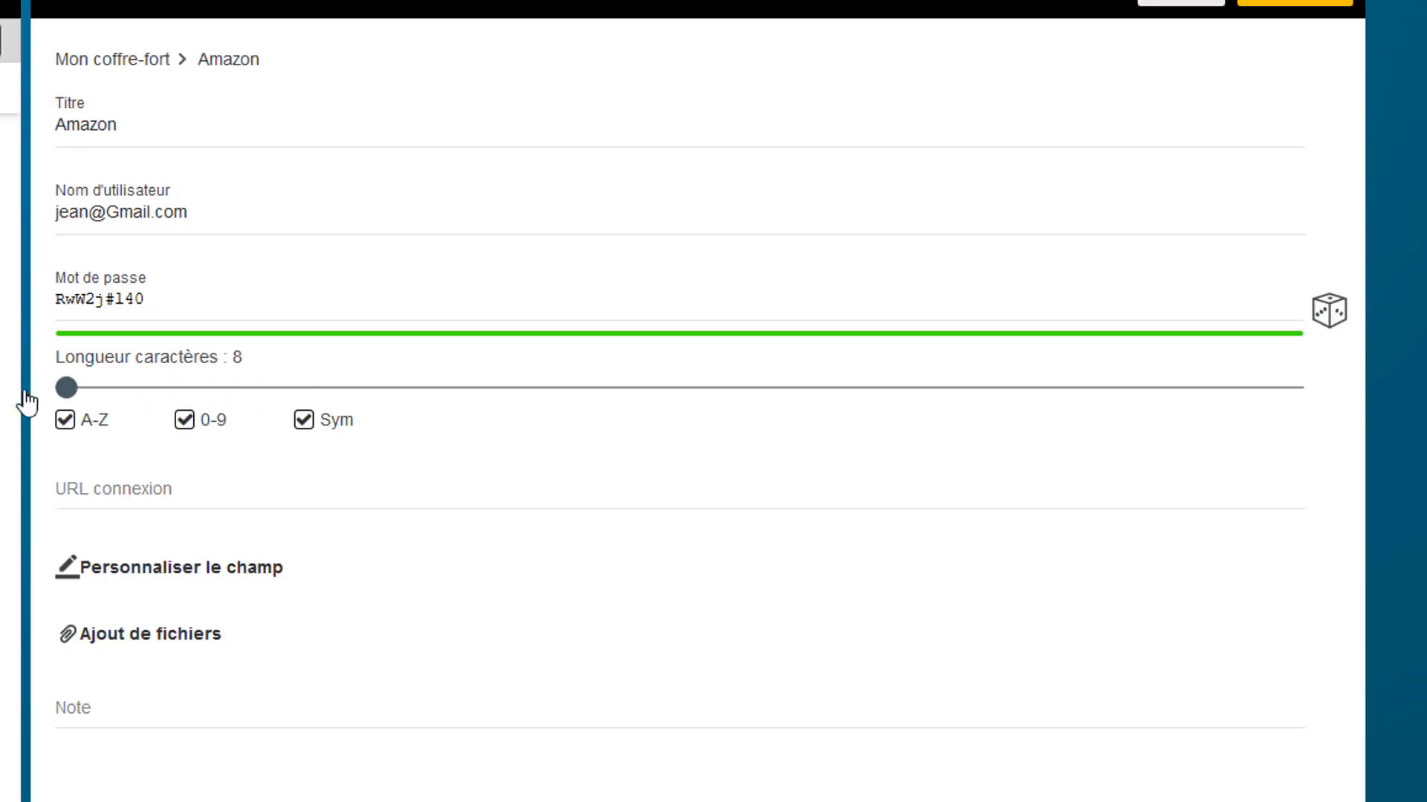
left_click(65, 421)
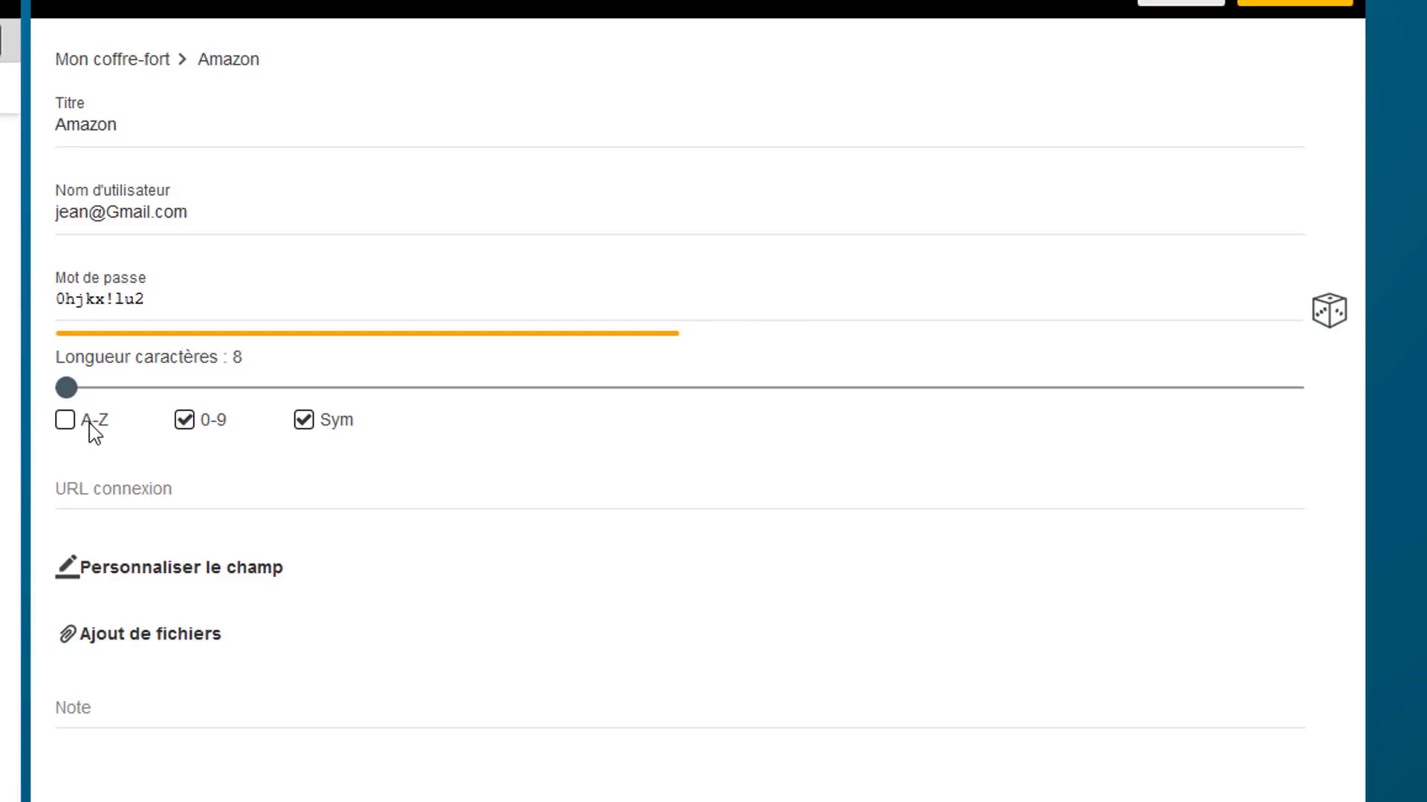
left_click(184, 421)
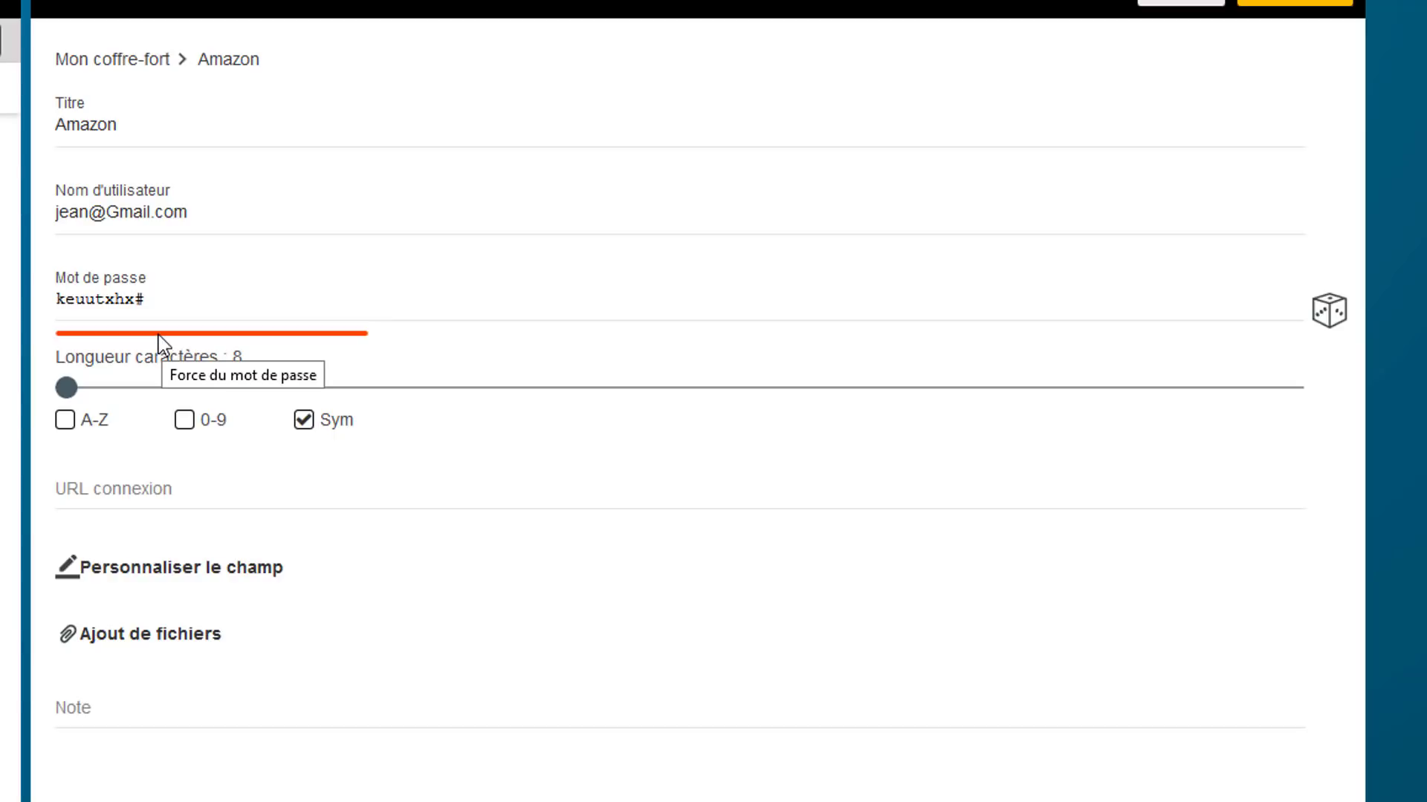
left_click(184, 420)
left_click(78, 420)
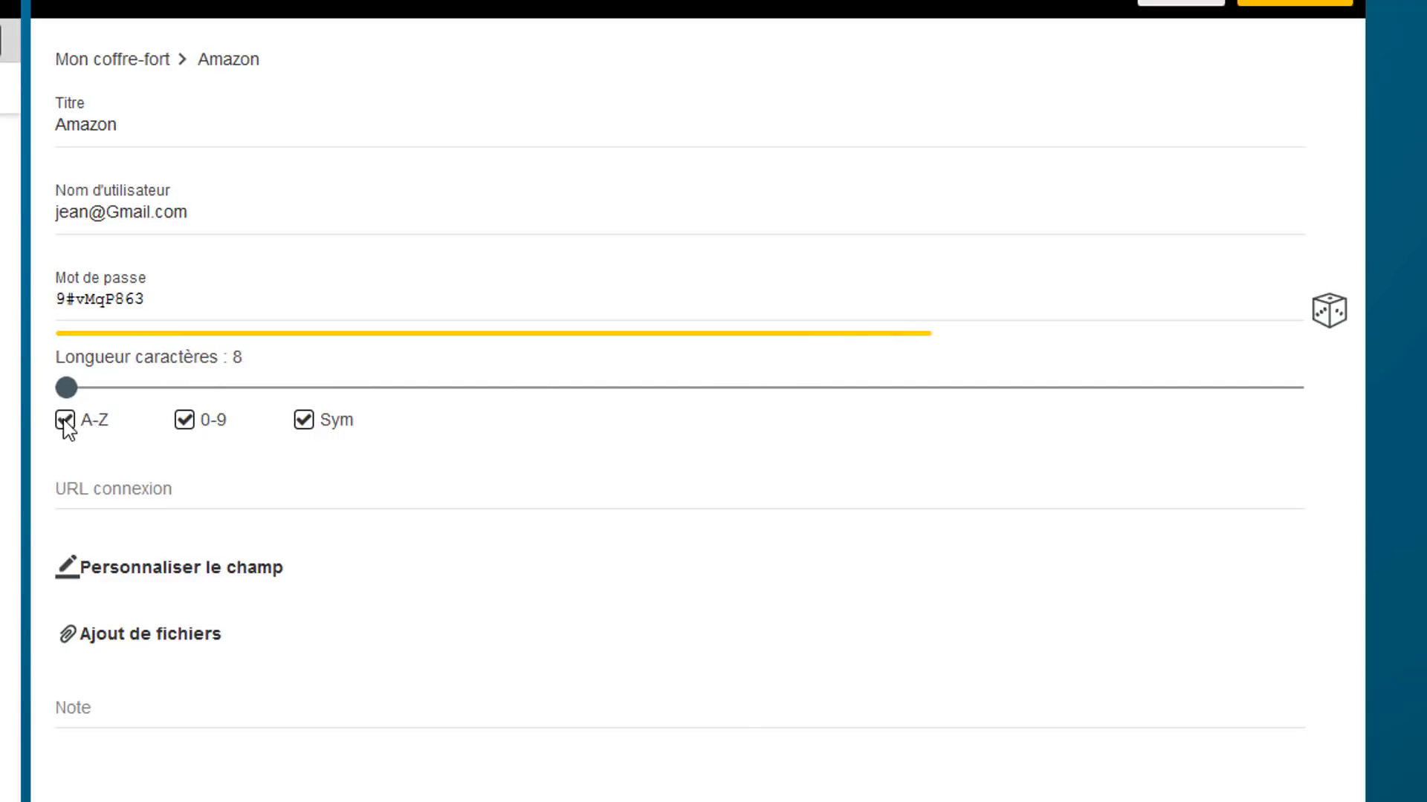
Set the Amazon password length to 20 characters
left_click_drag(67, 388, 671, 408)
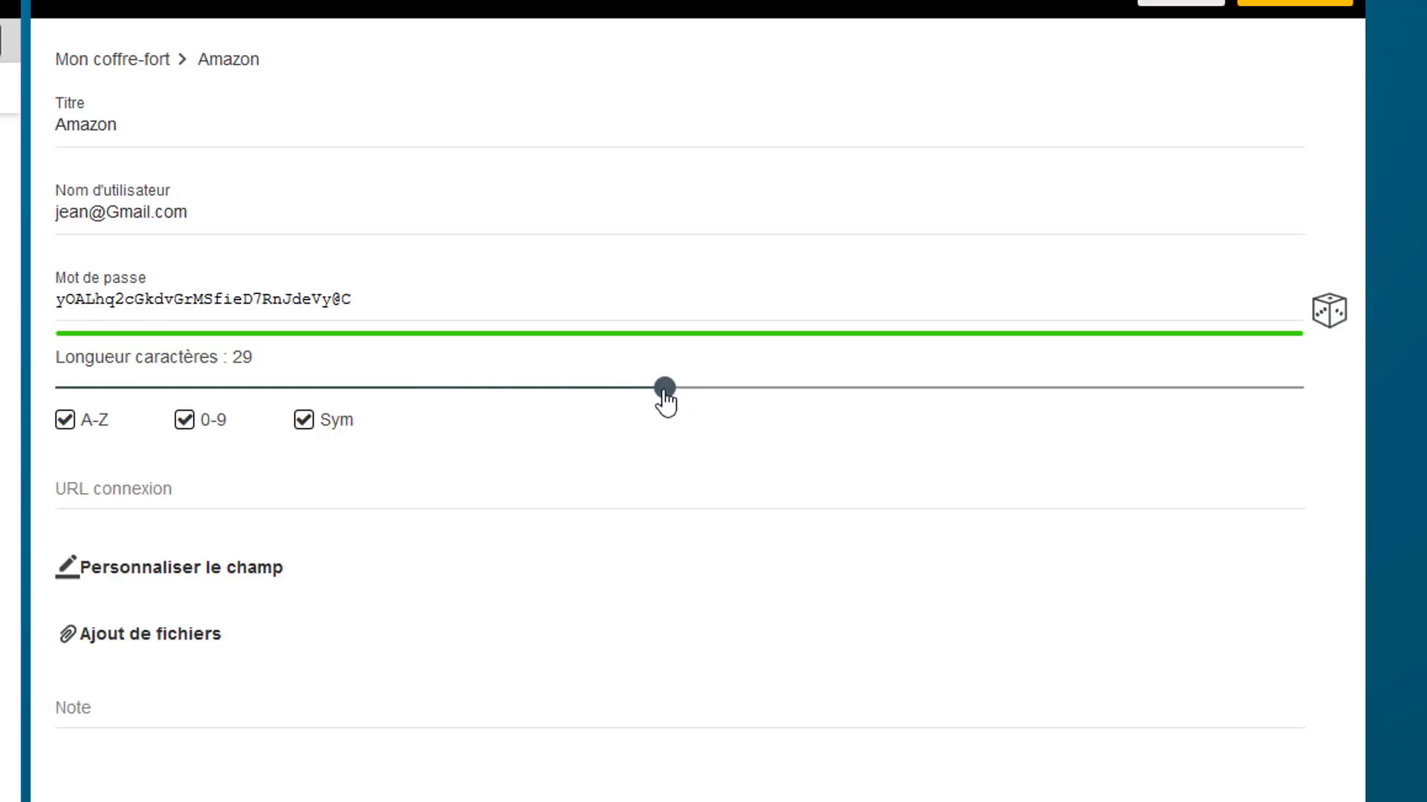
left_click_drag(665, 390, 296, 395)
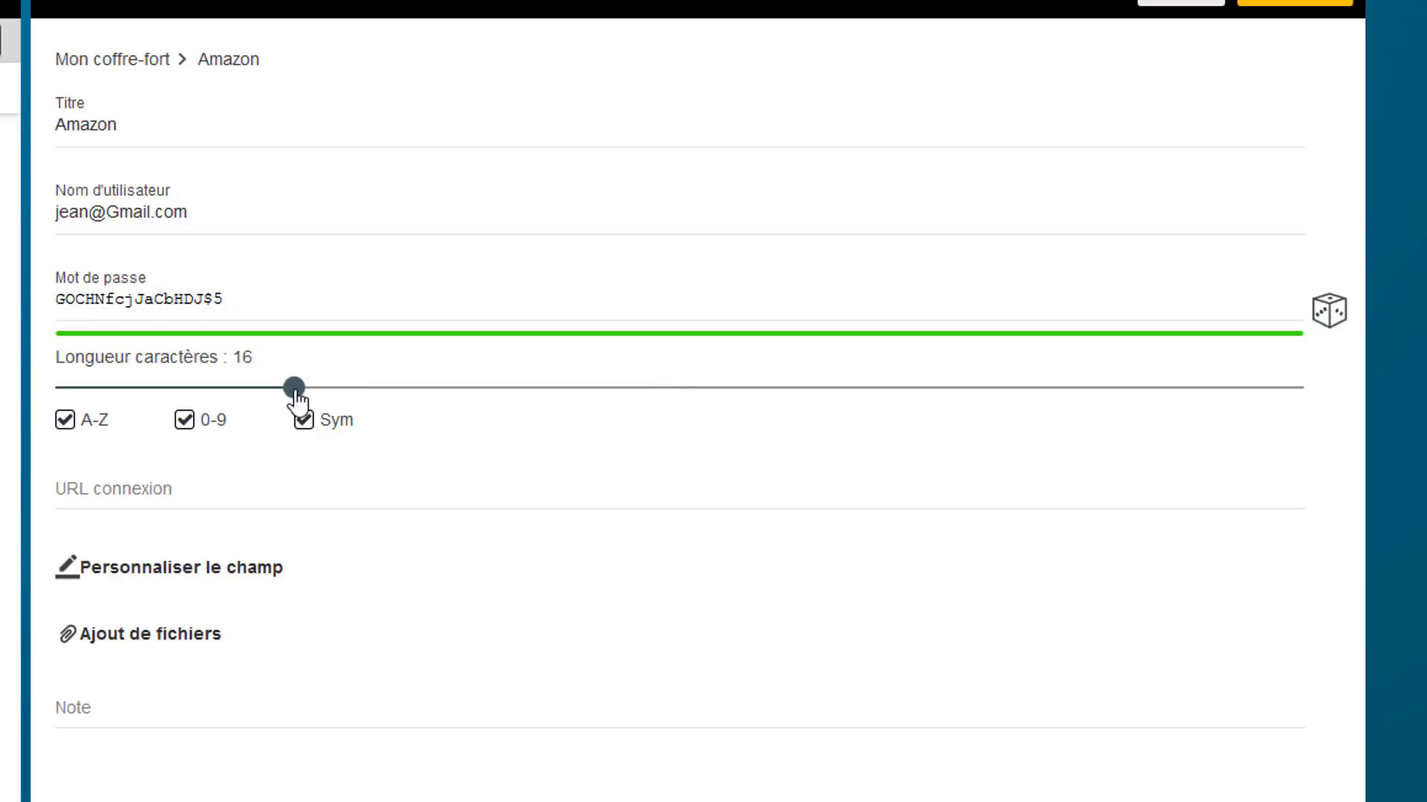
left_click_drag(300, 402, 404, 398)
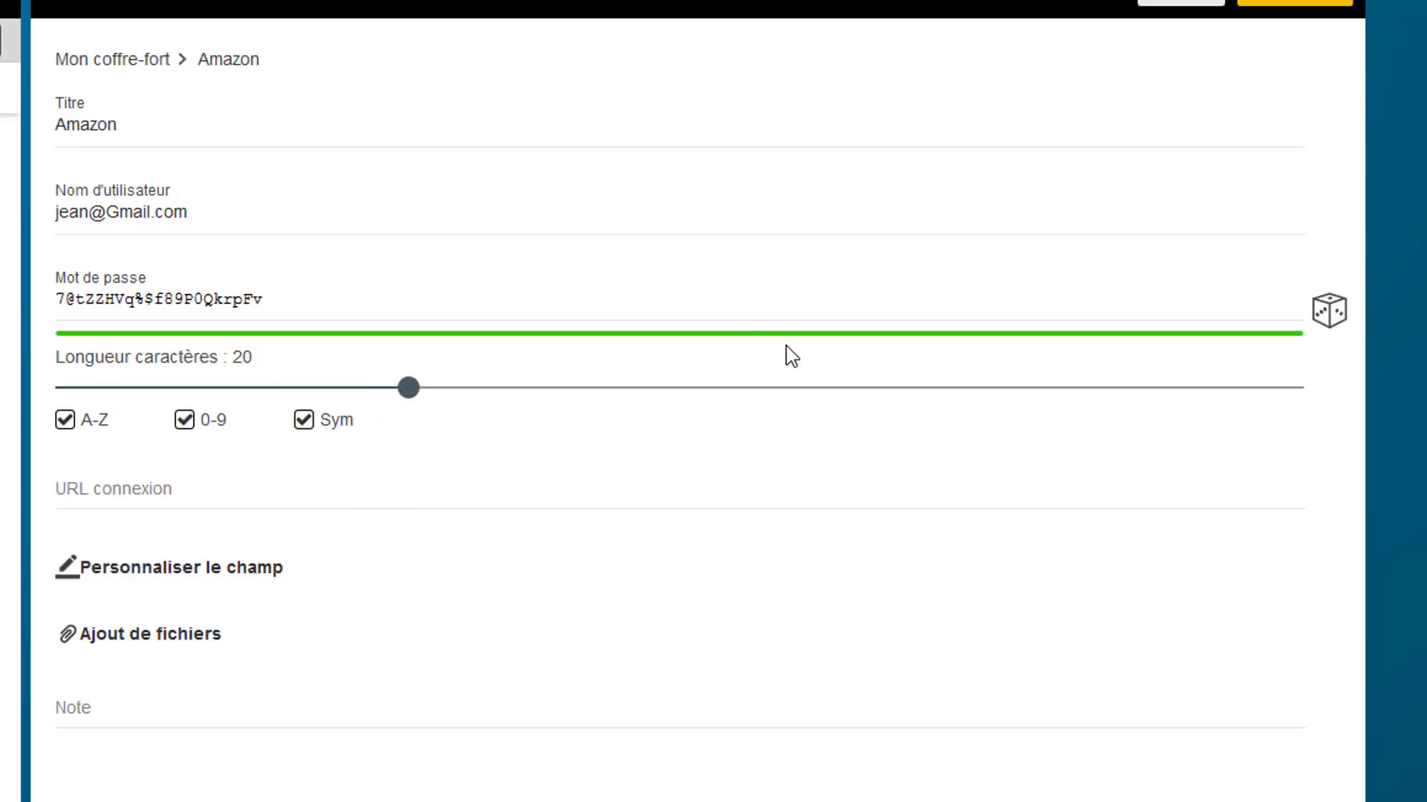
left_click(176, 500)
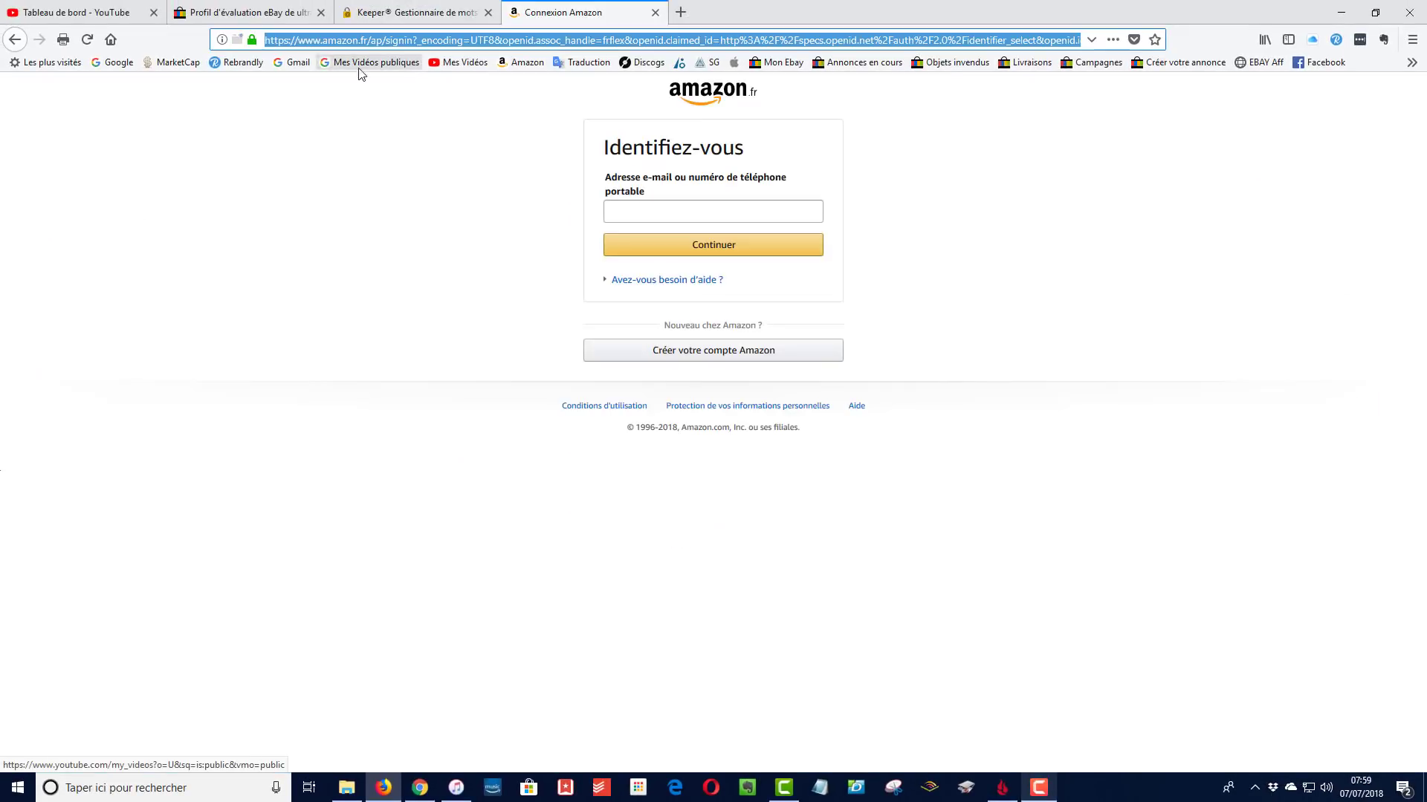
Copy the Amazon sign-in URL from the address bar with Copier and return to Keeper
left_click(368, 43)
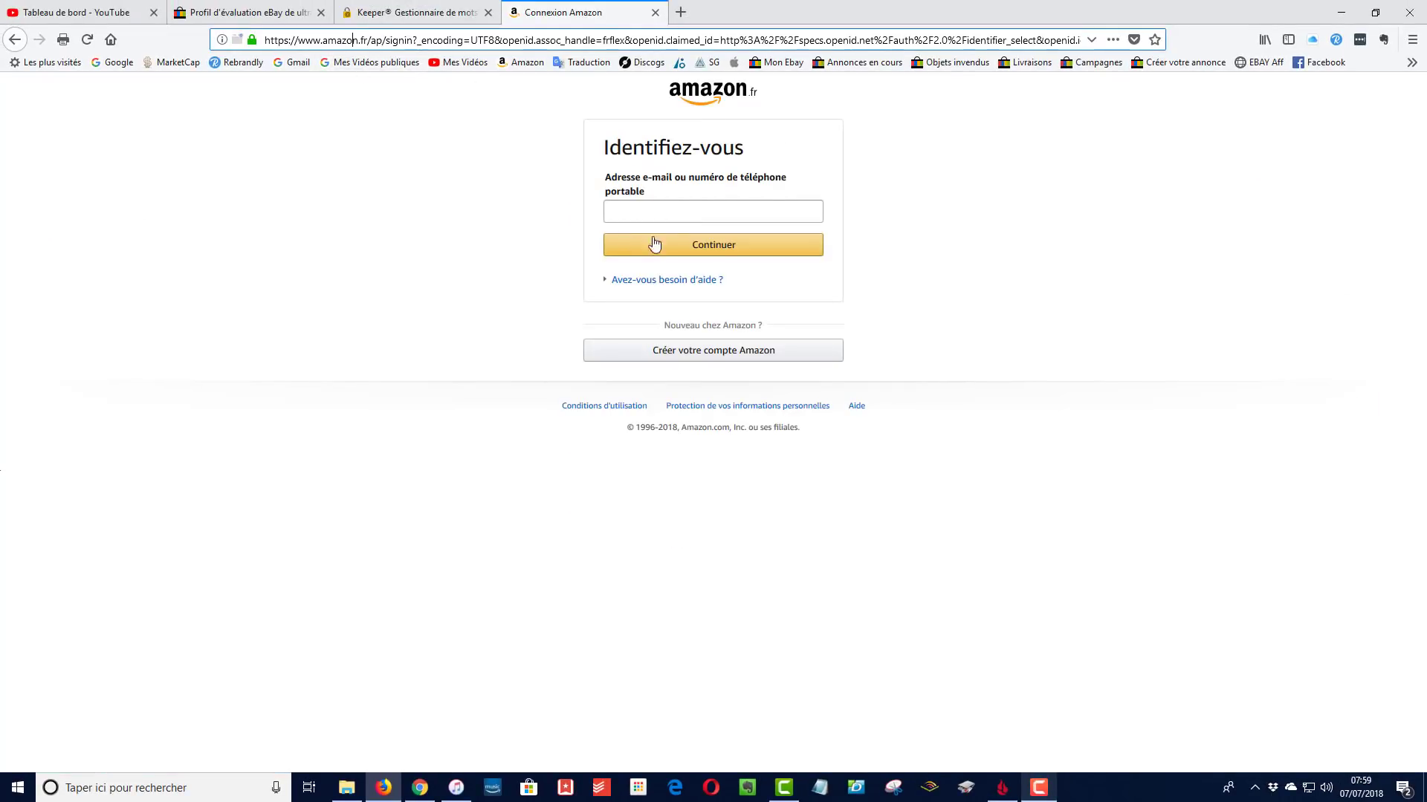
triple_click(510, 40)
right_click(511, 41)
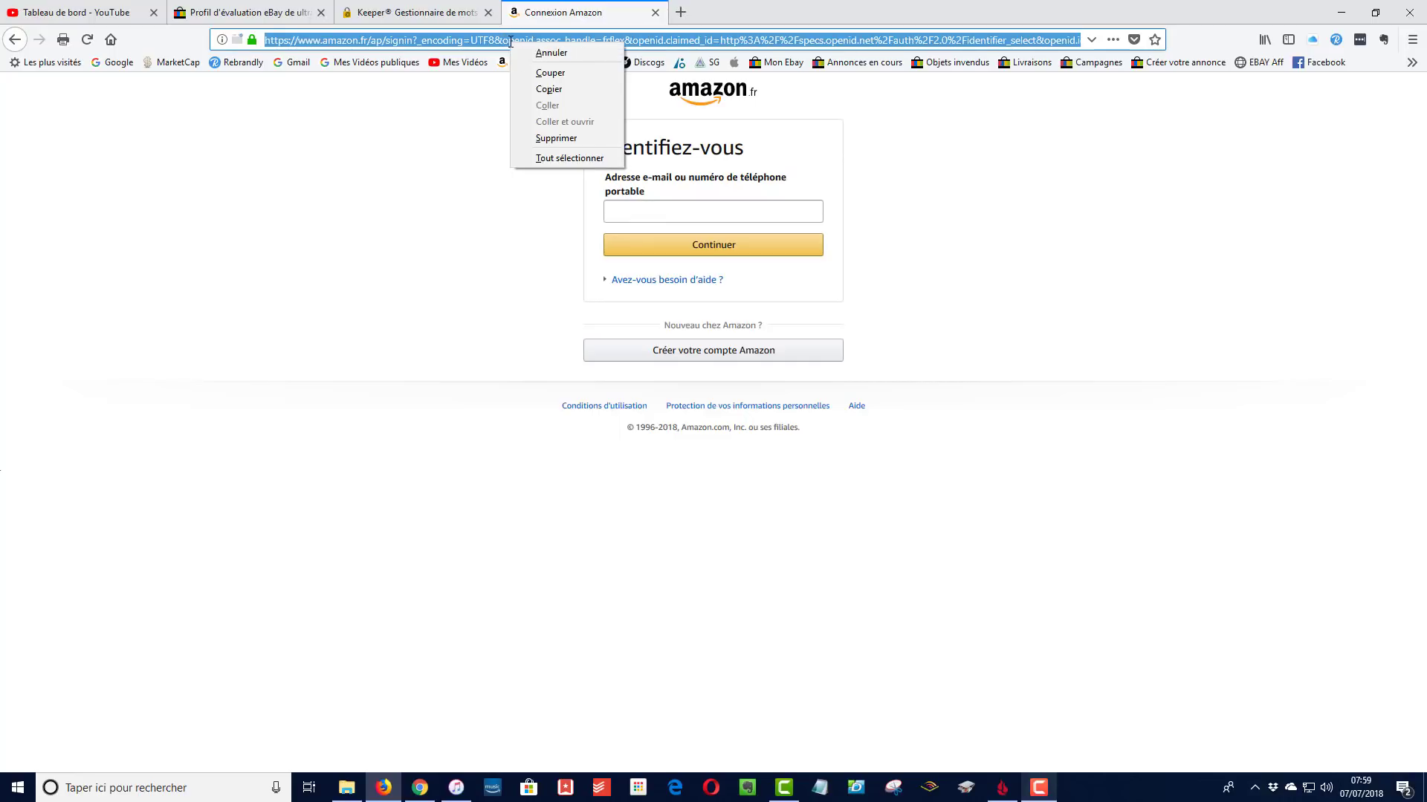
left_click(548, 90)
left_click(416, 12)
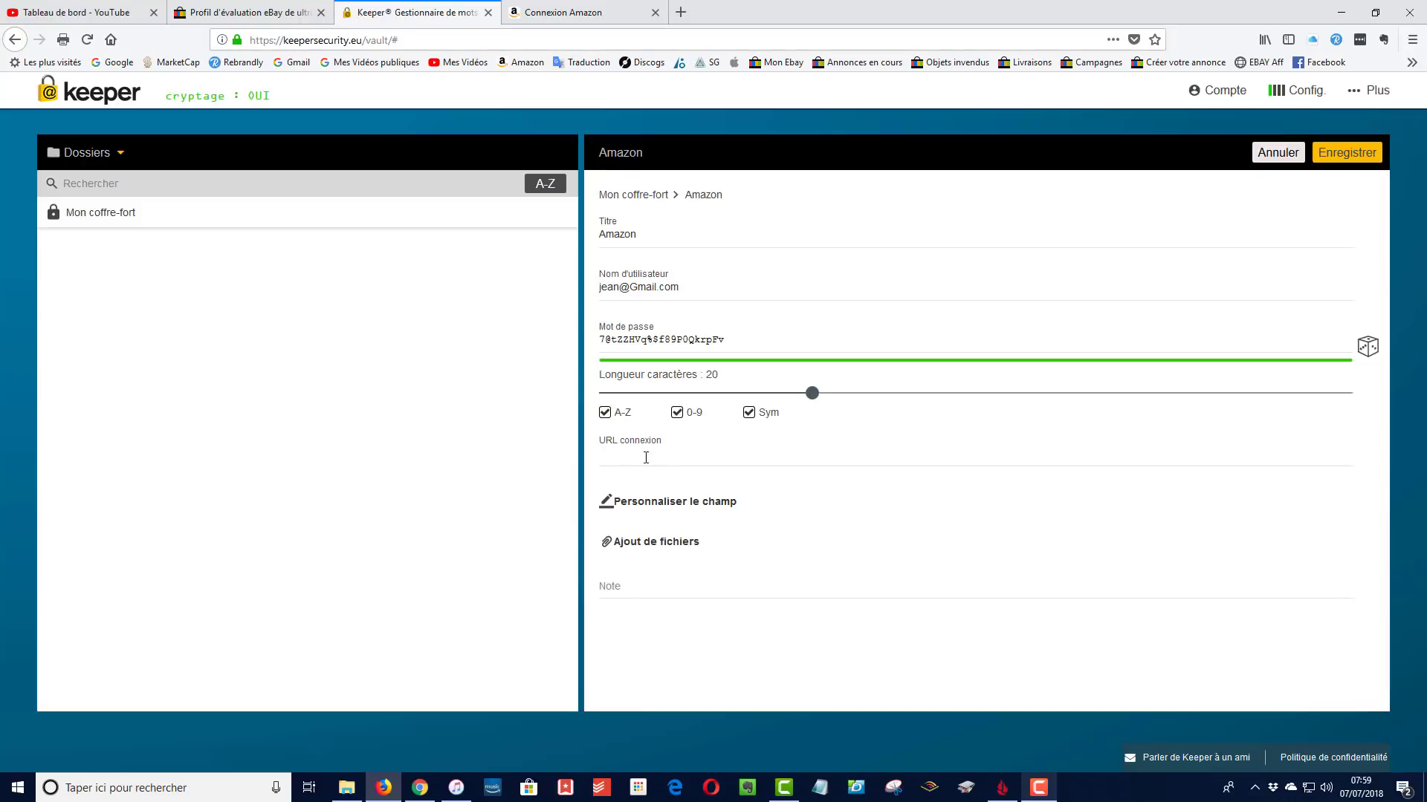
Paste the Amazon sign-in address into URL connexion and save the record
key("ctrl+v")
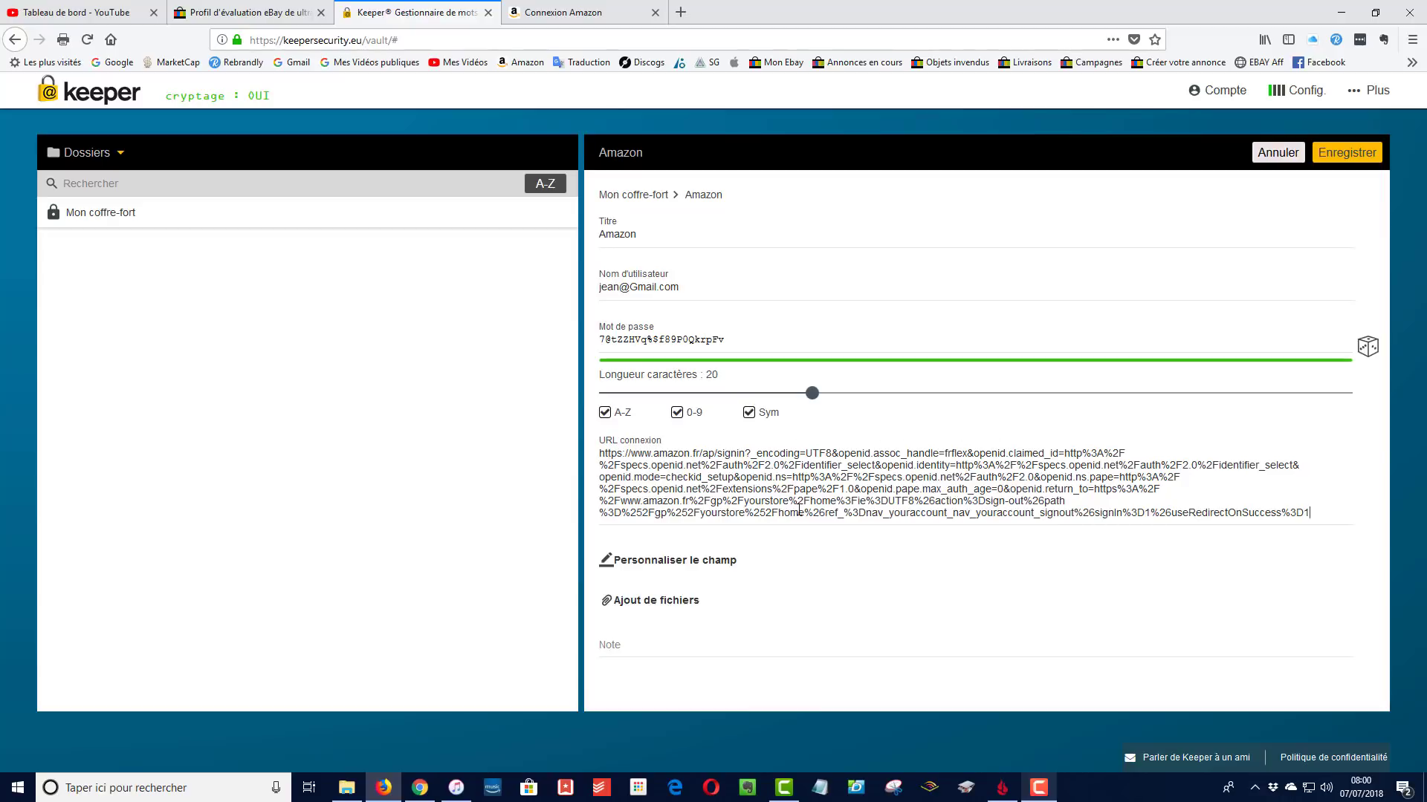
left_click(1346, 154)
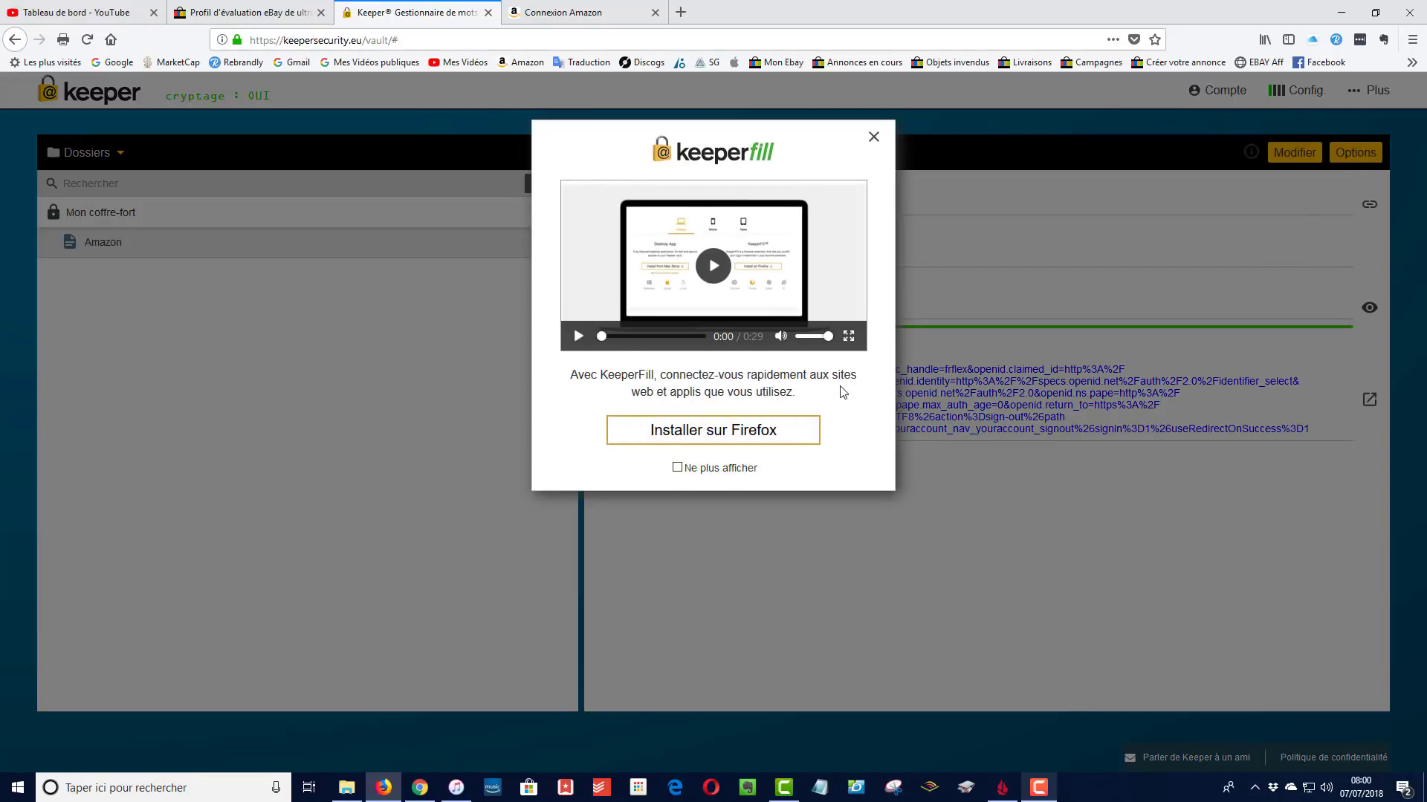
Install the Keeper extension via Installer sur Firefox, Add to Firefox and Ajouter, then confirm OK
left_click(723, 437)
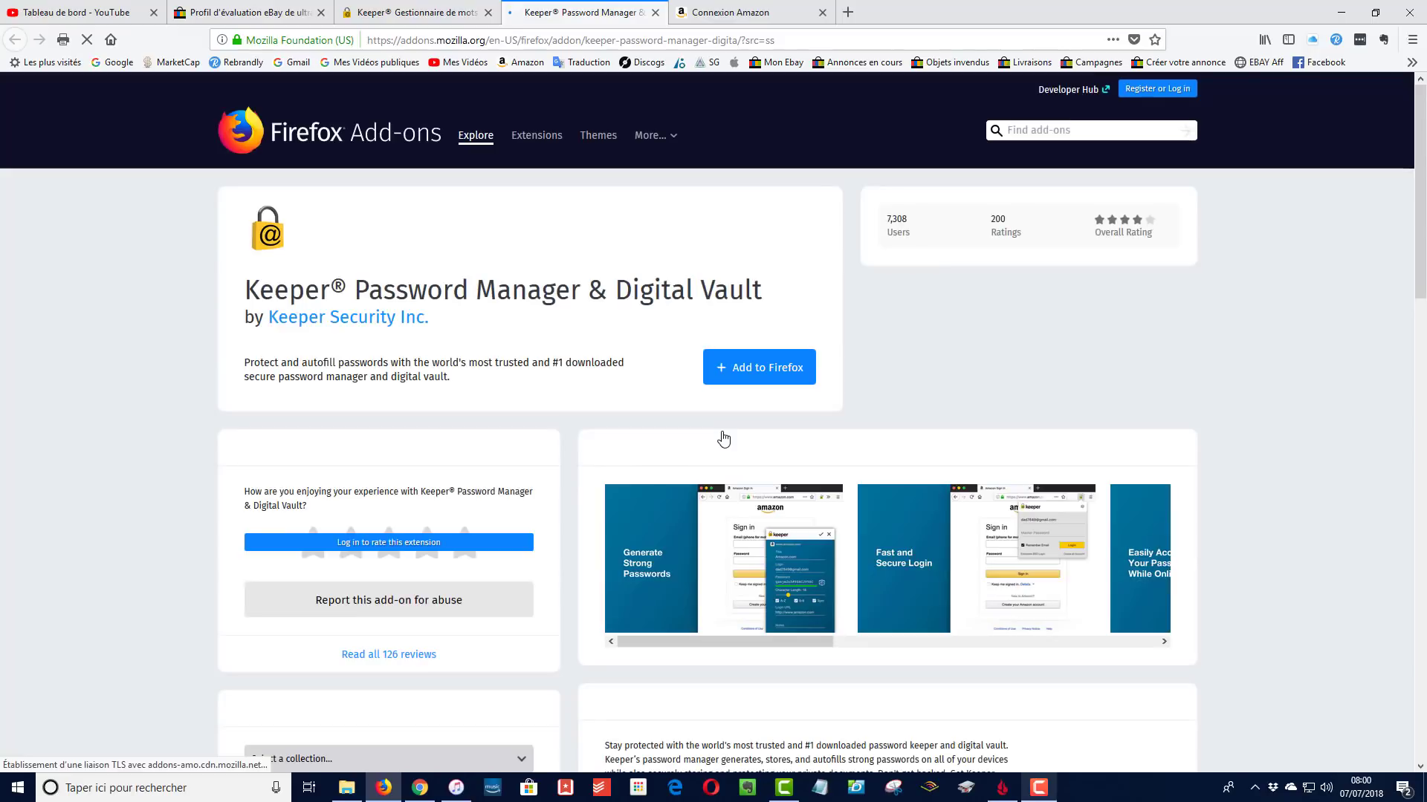
left_click(739, 377)
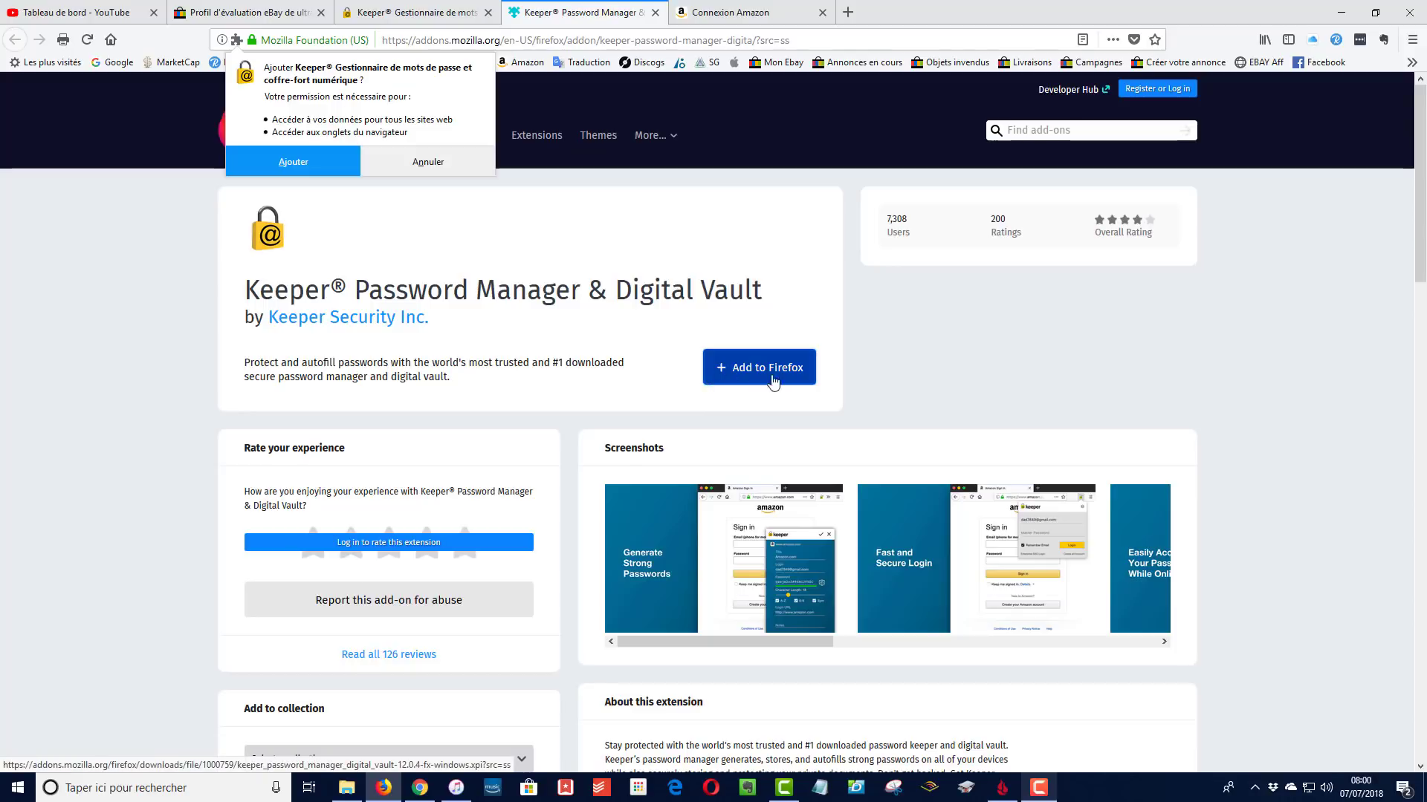
left_click(292, 162)
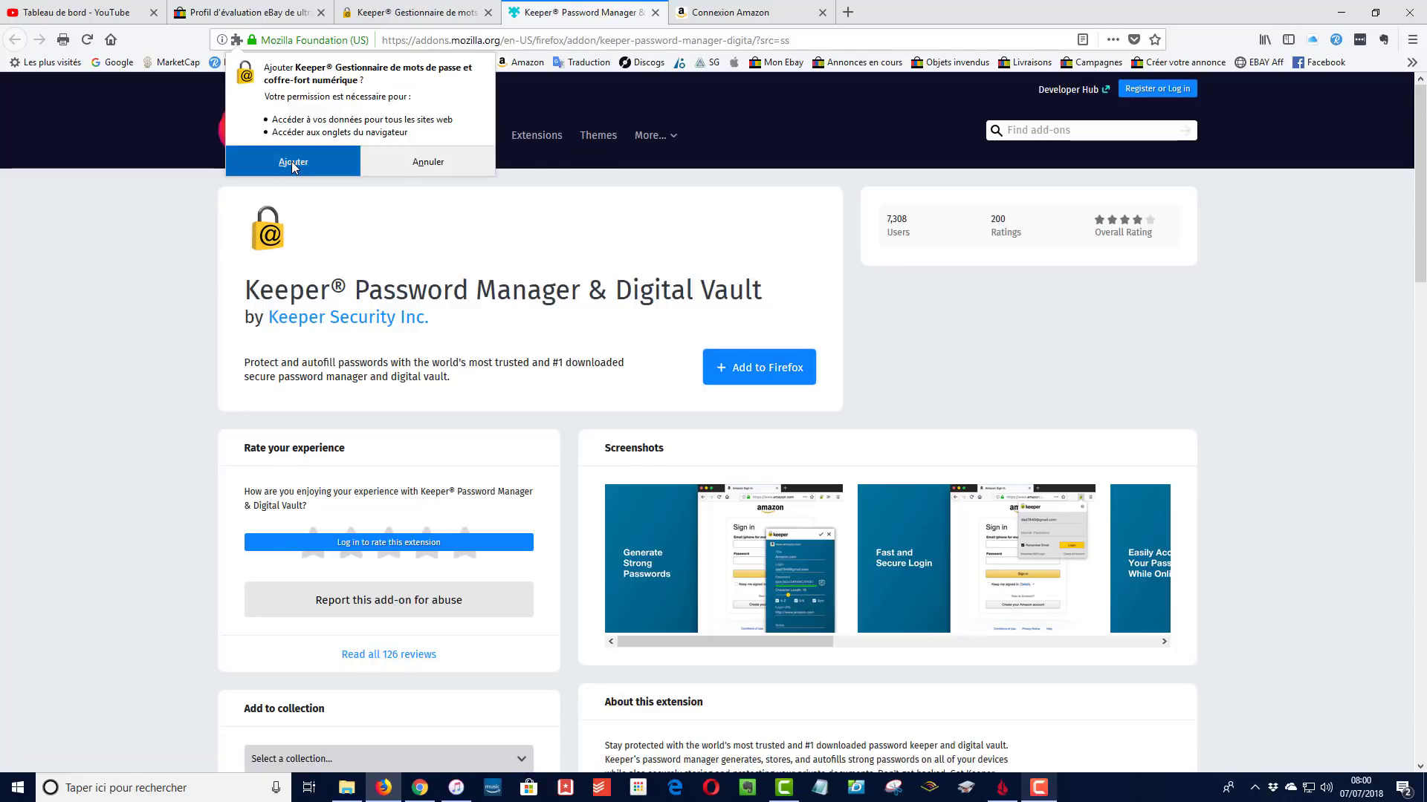
left_click(357, 140)
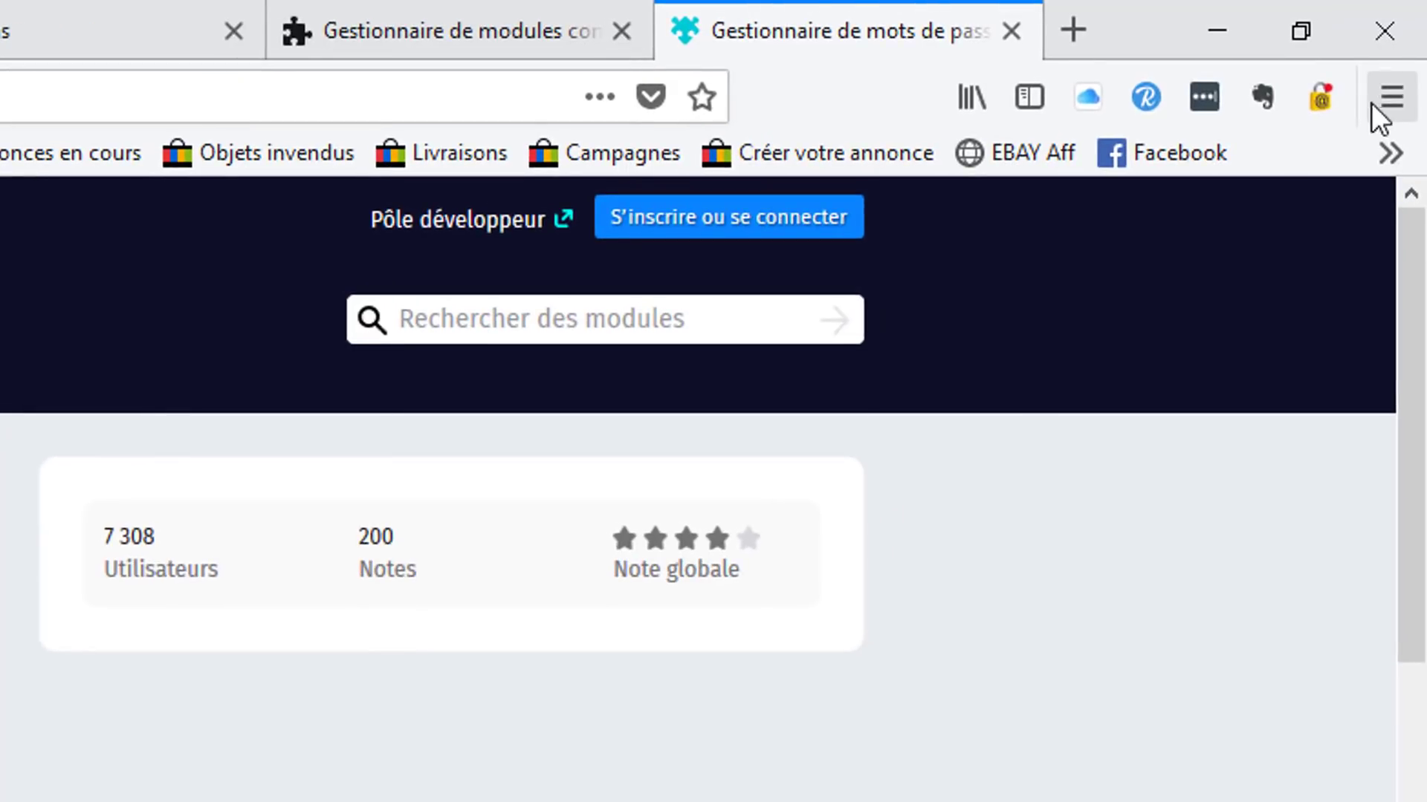
Open the Keeper extension's sign-in popup and focus the e-mail field on Amazon's login page
left_click(1320, 97)
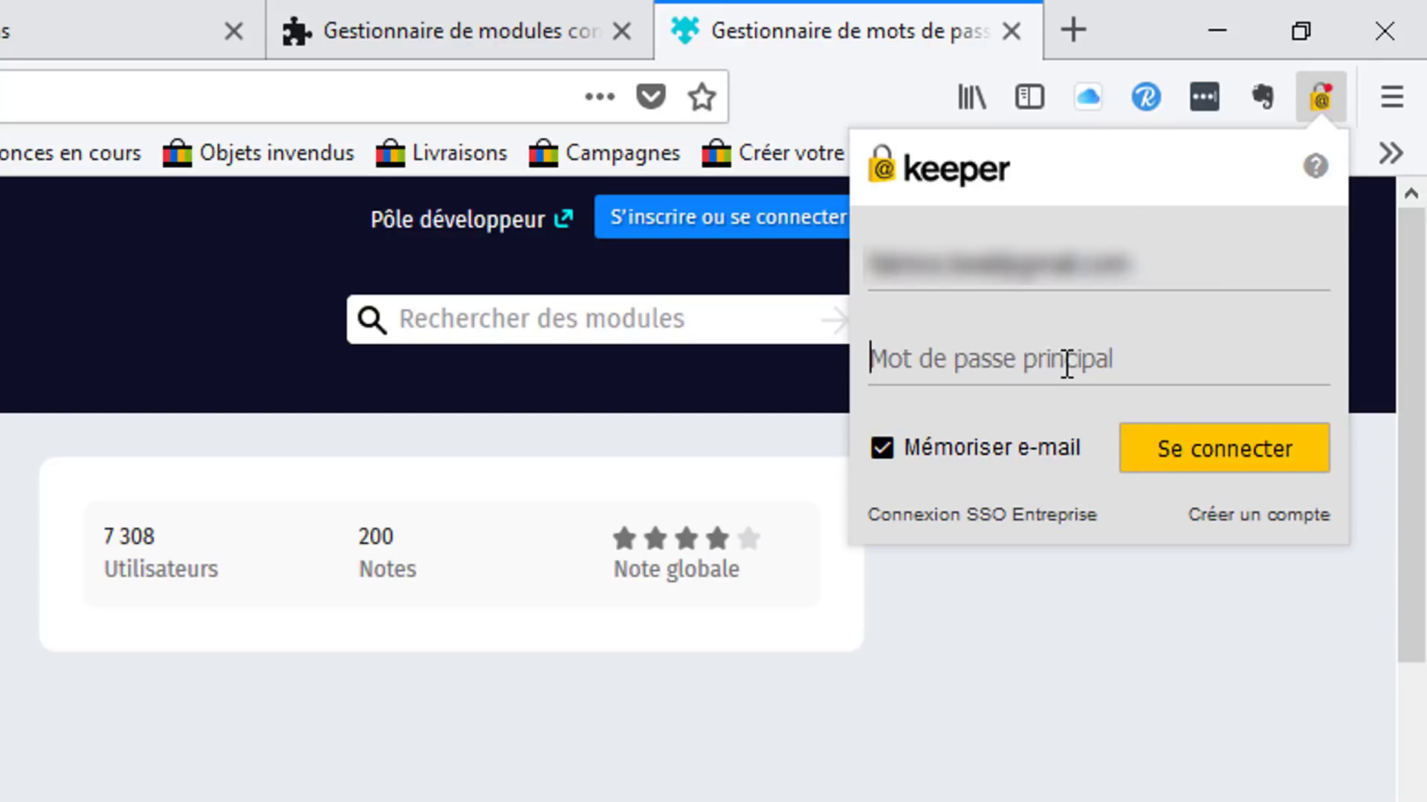
left_click(1322, 94)
left_click(1322, 93)
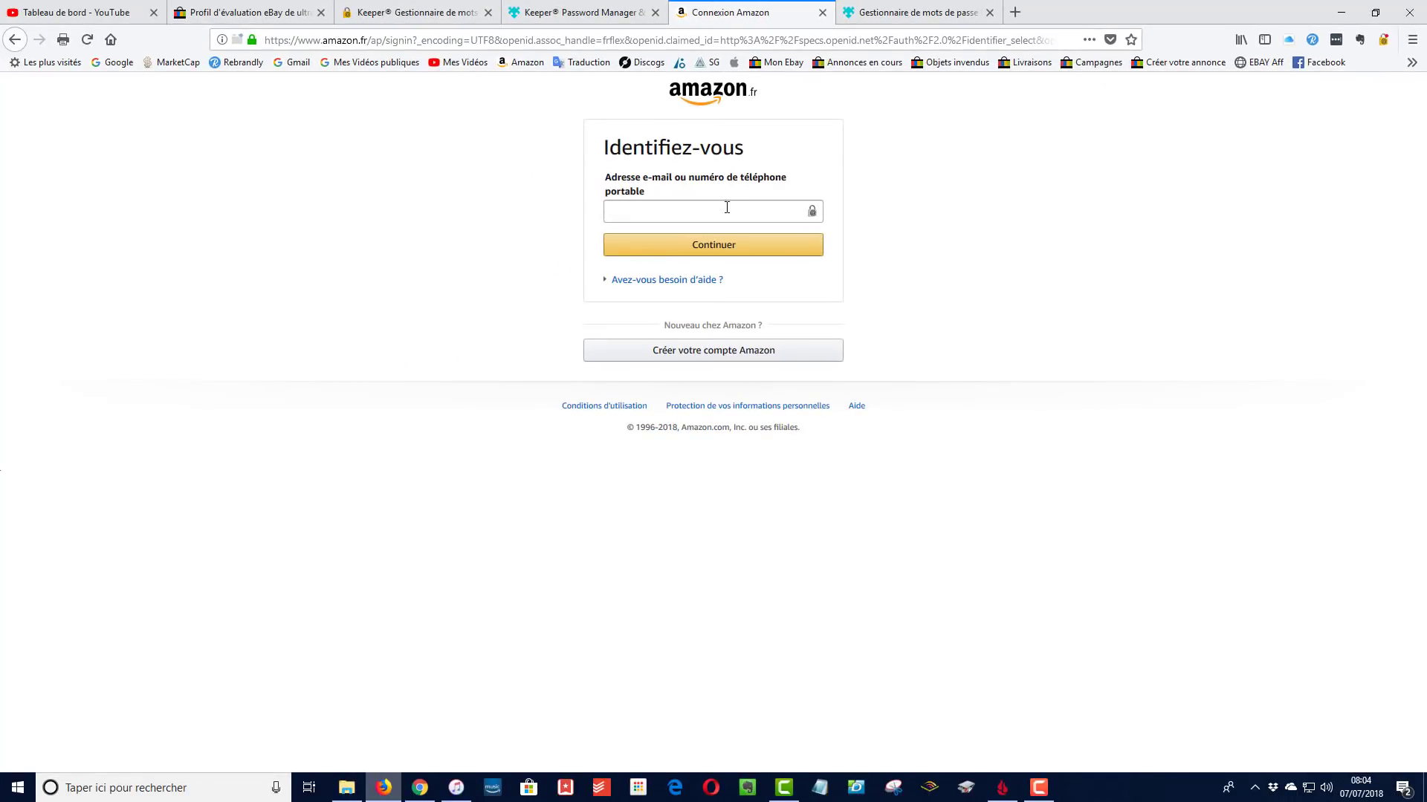
left_click(701, 215)
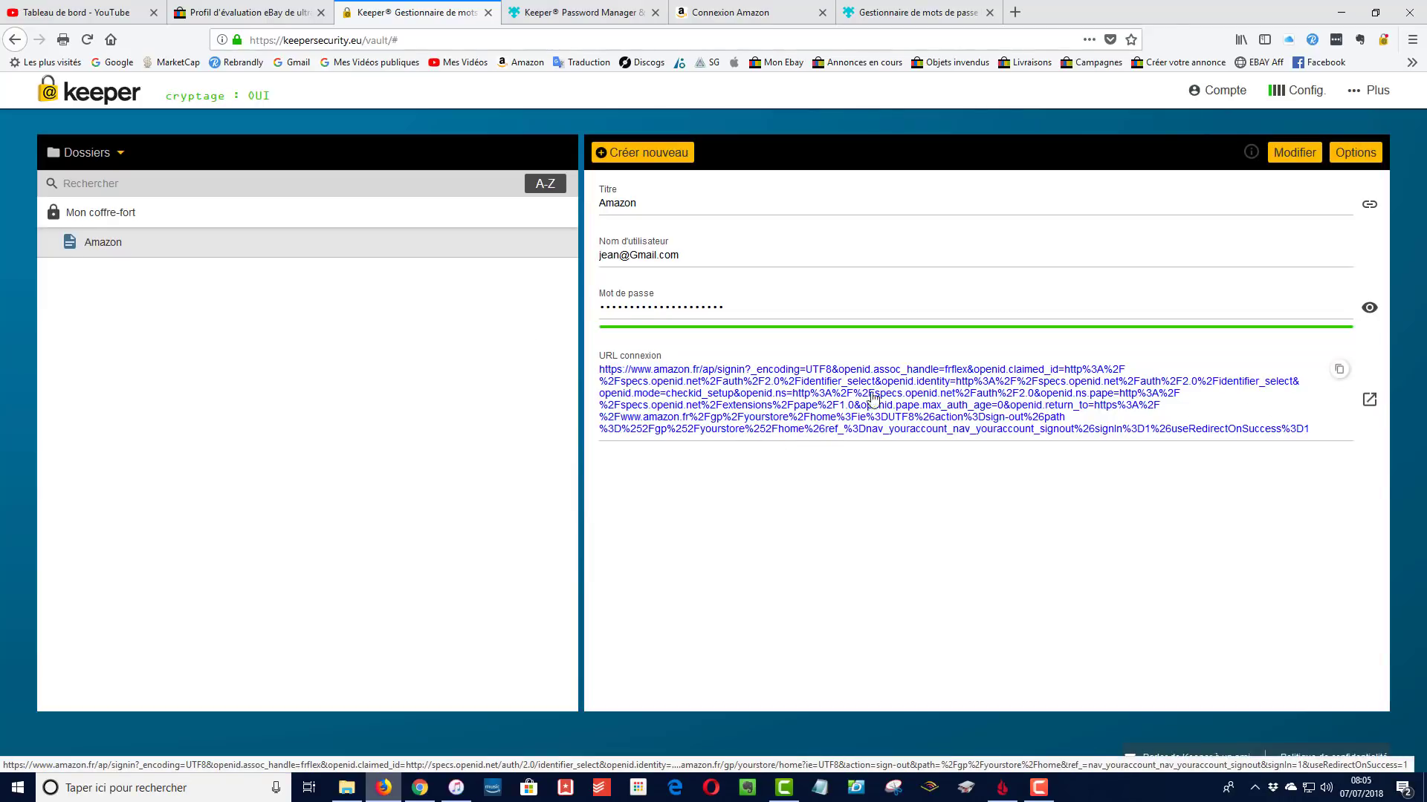
Create a new vault folder named 'Sites marchands'
left_click(721, 14)
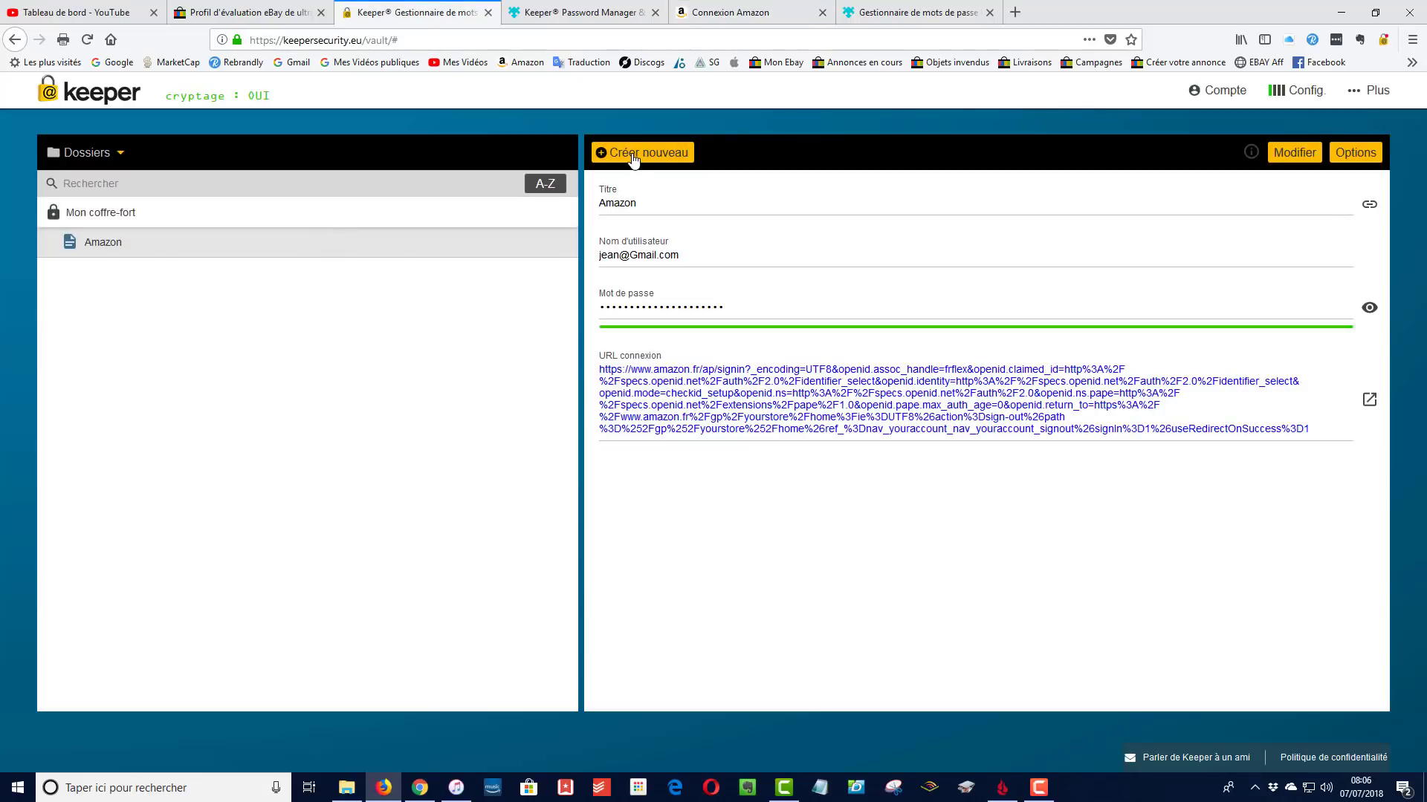
left_click(634, 156)
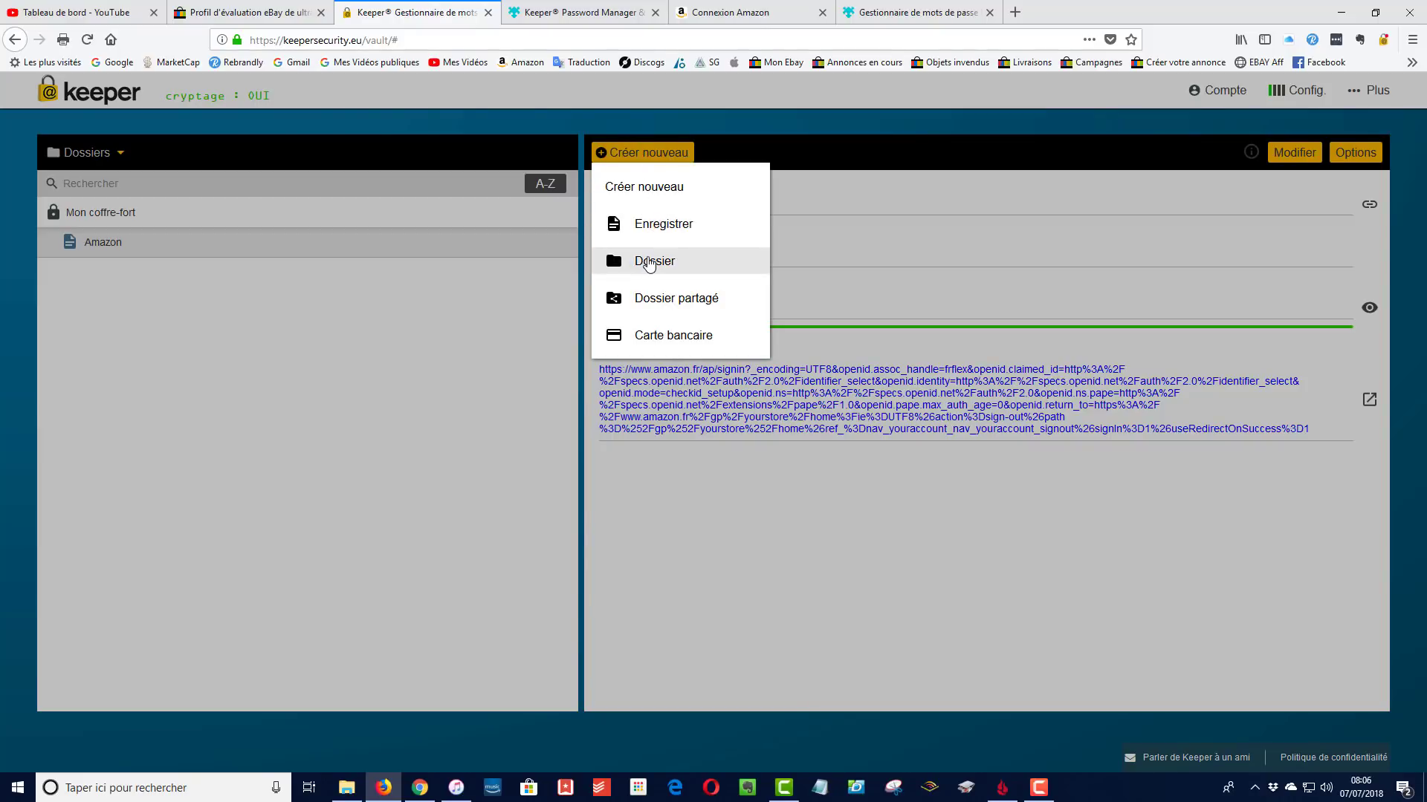
left_click(648, 263)
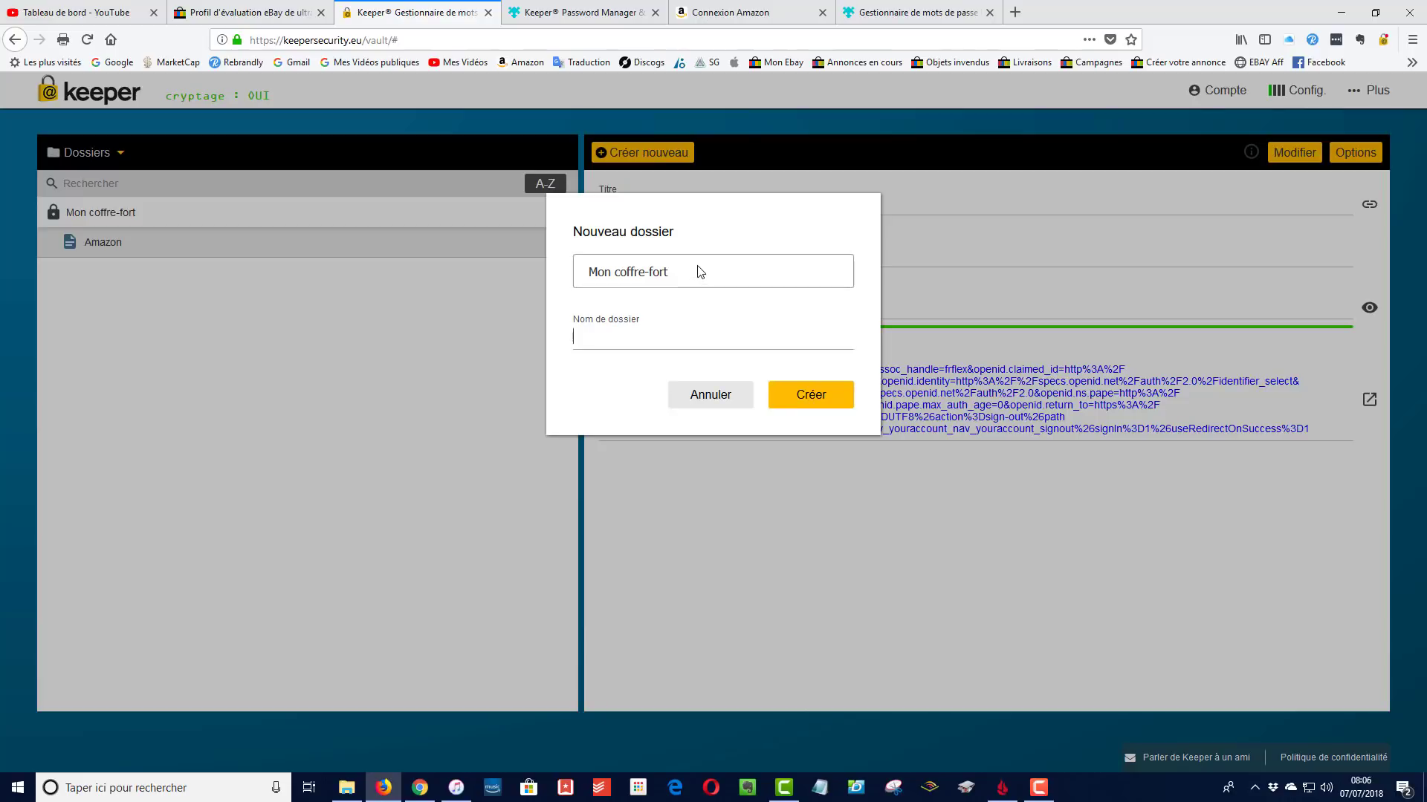
left_click(671, 320)
type("Sites marchands")
left_click(790, 399)
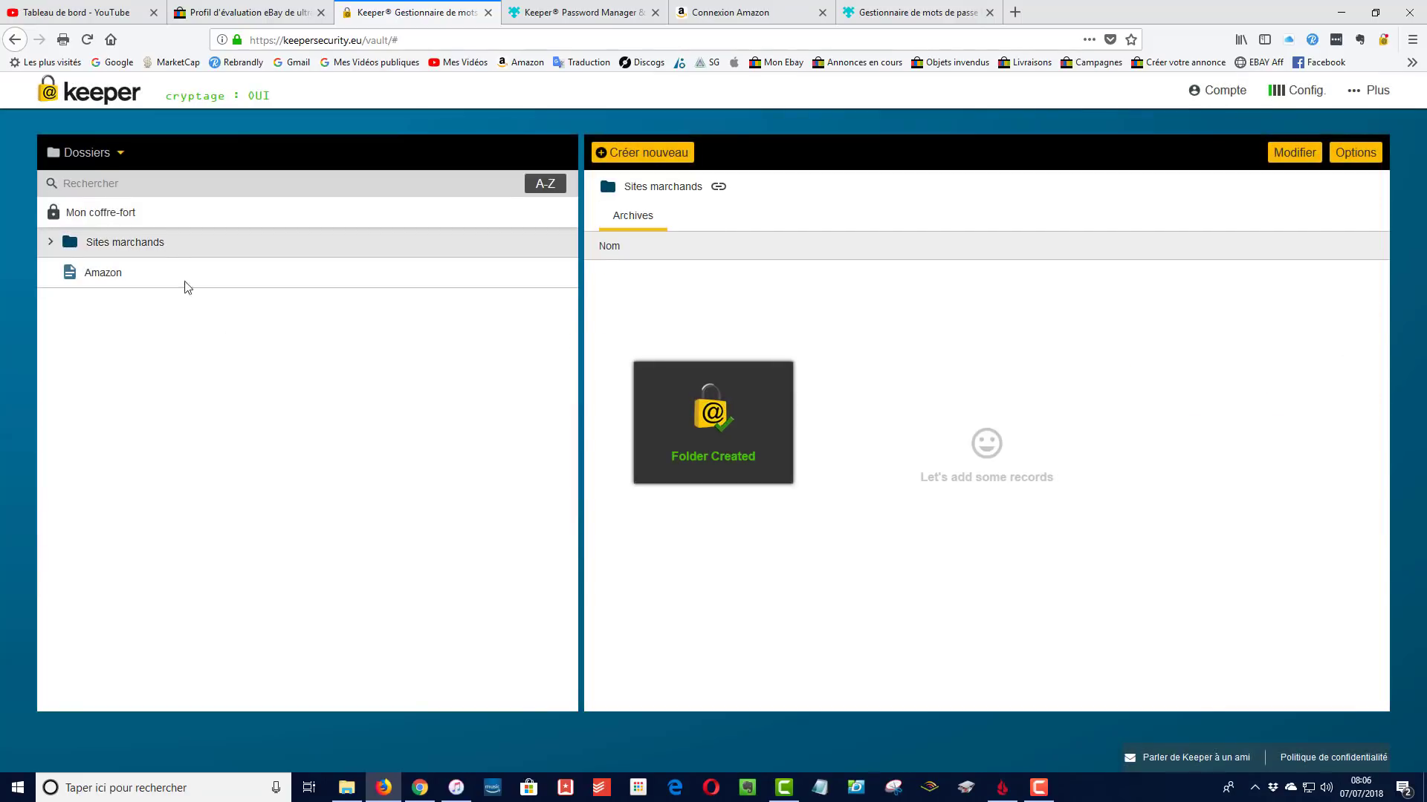
Move the Amazon record into Sites marchands, then expand and collapse the folder
left_click(104, 273)
left_click_drag(104, 274, 166, 241)
left_click(833, 409)
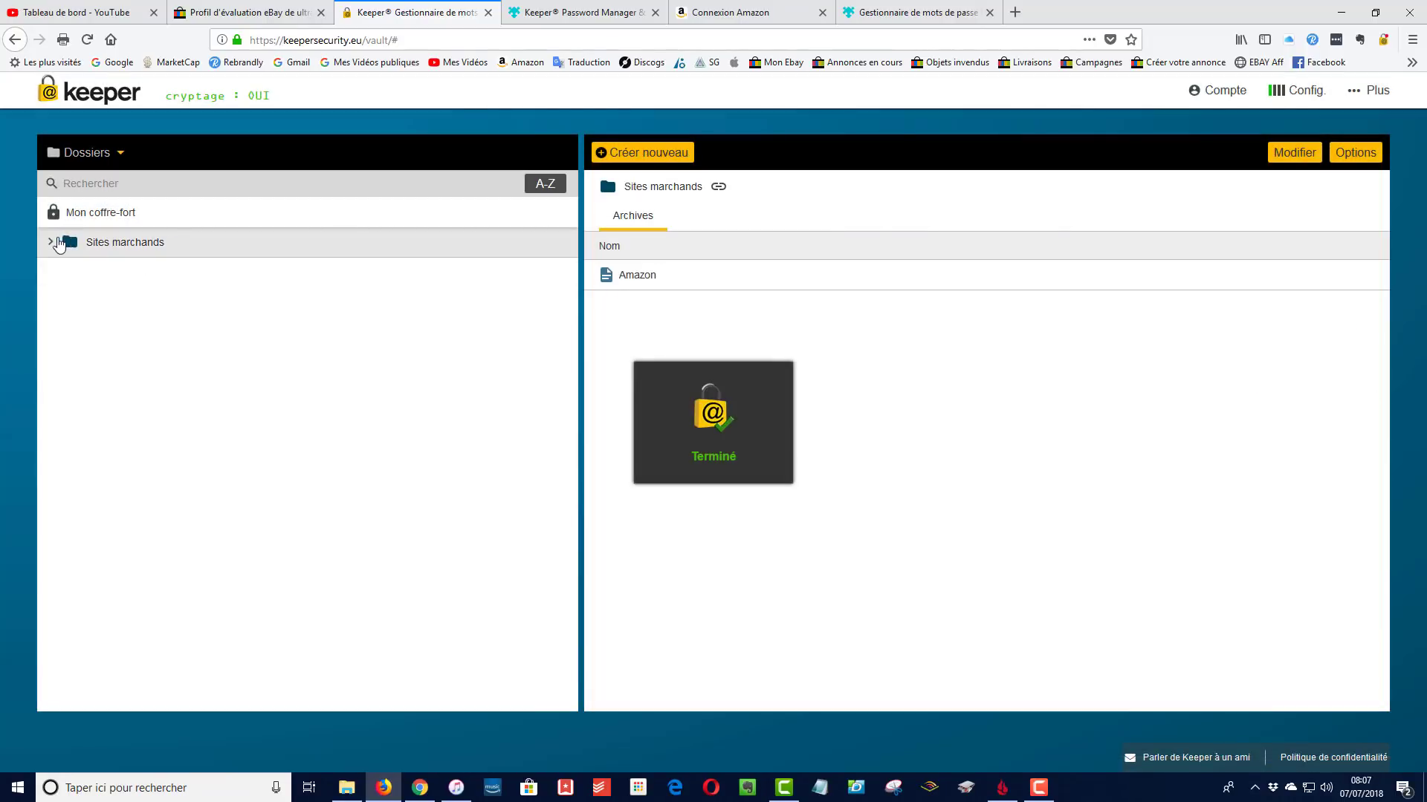
left_click(47, 245)
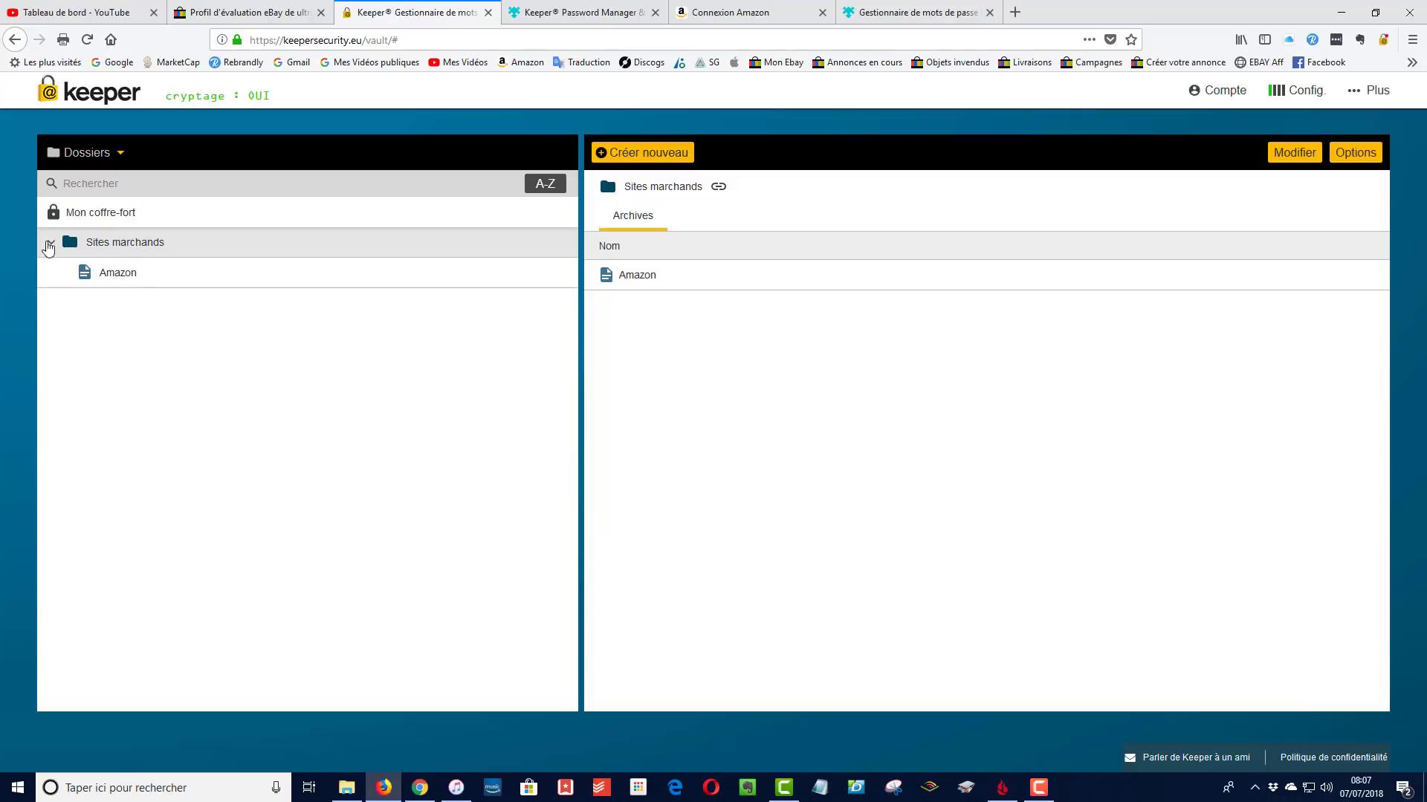
left_click(54, 243)
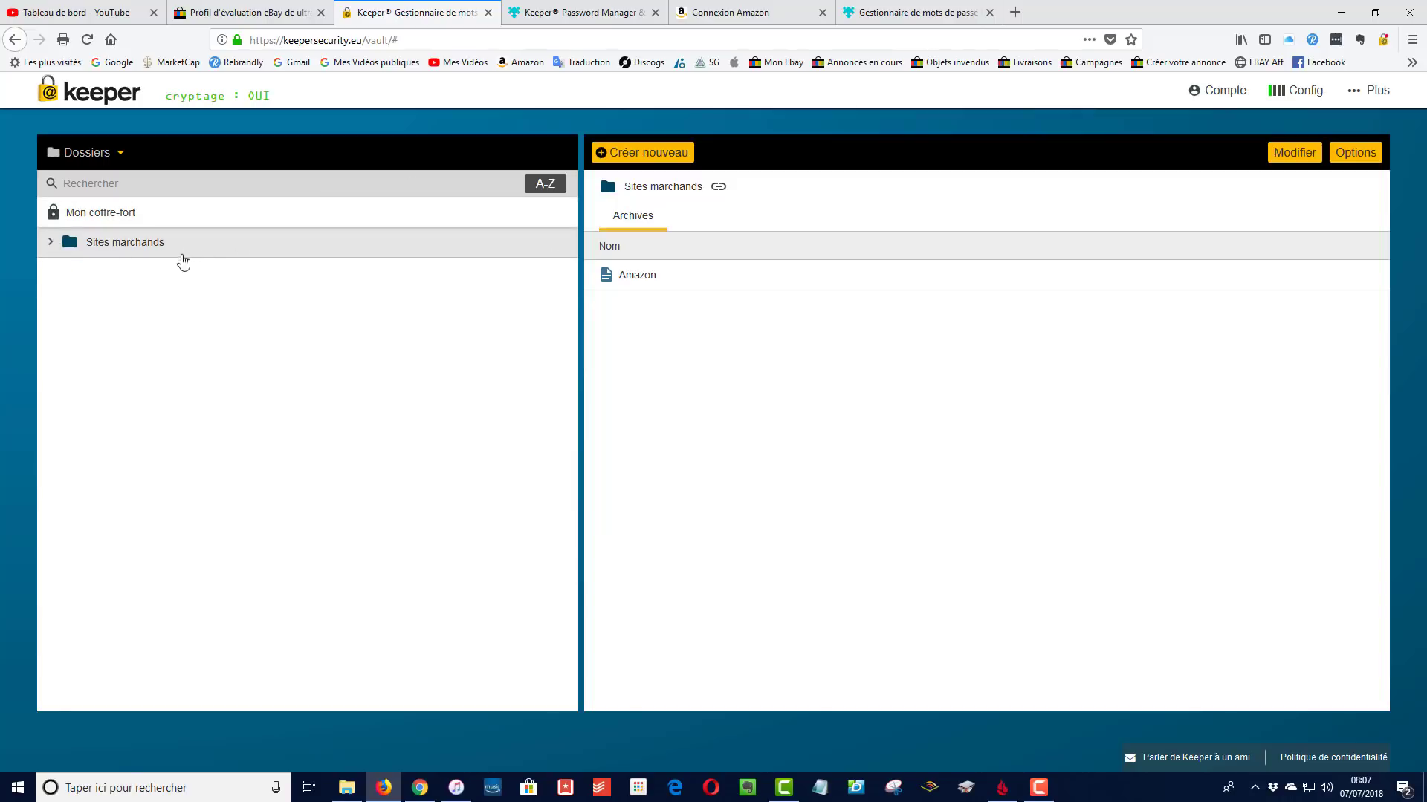
Create a 'Banques' folder and move it to the vault's top level
left_click(643, 152)
left_click(645, 263)
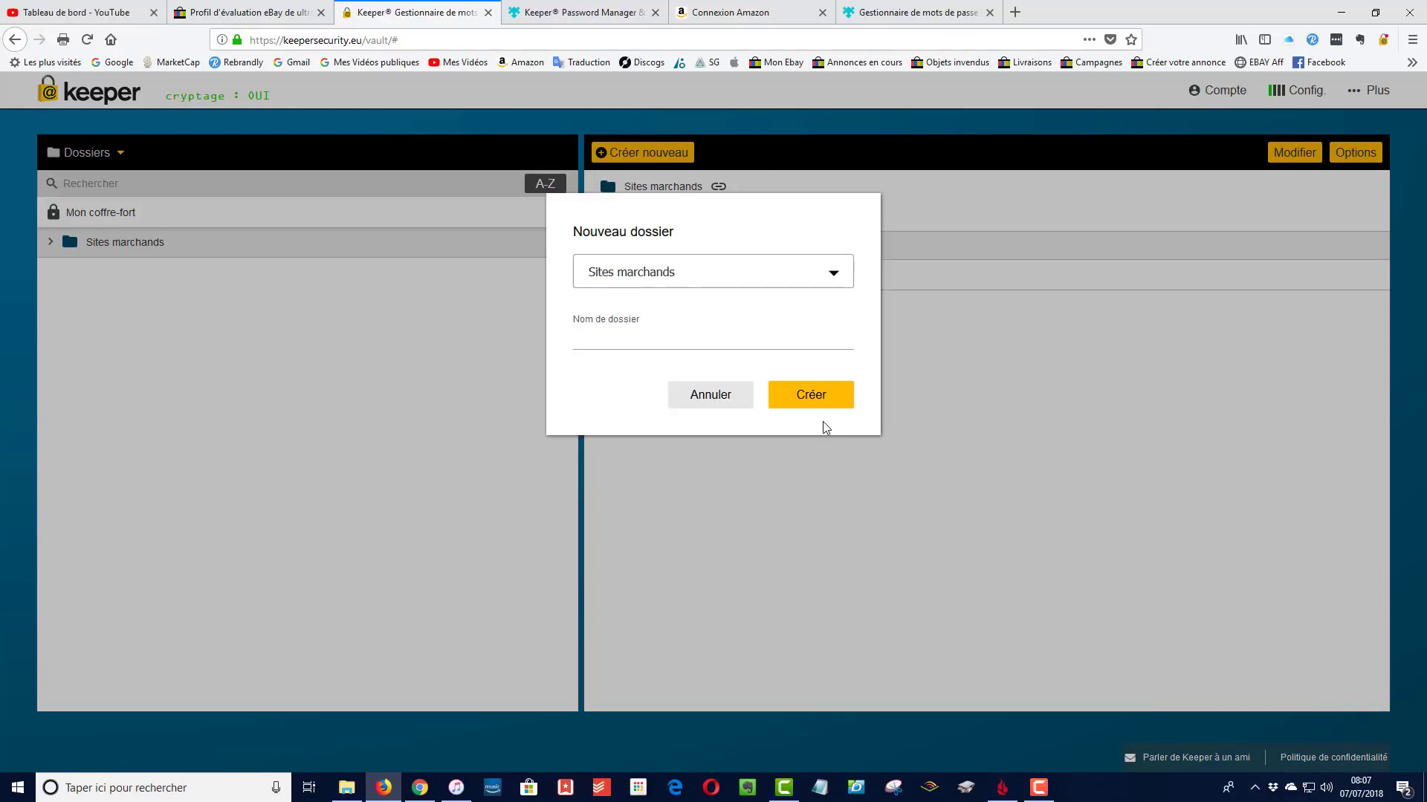
type("Banques")
left_click(819, 403)
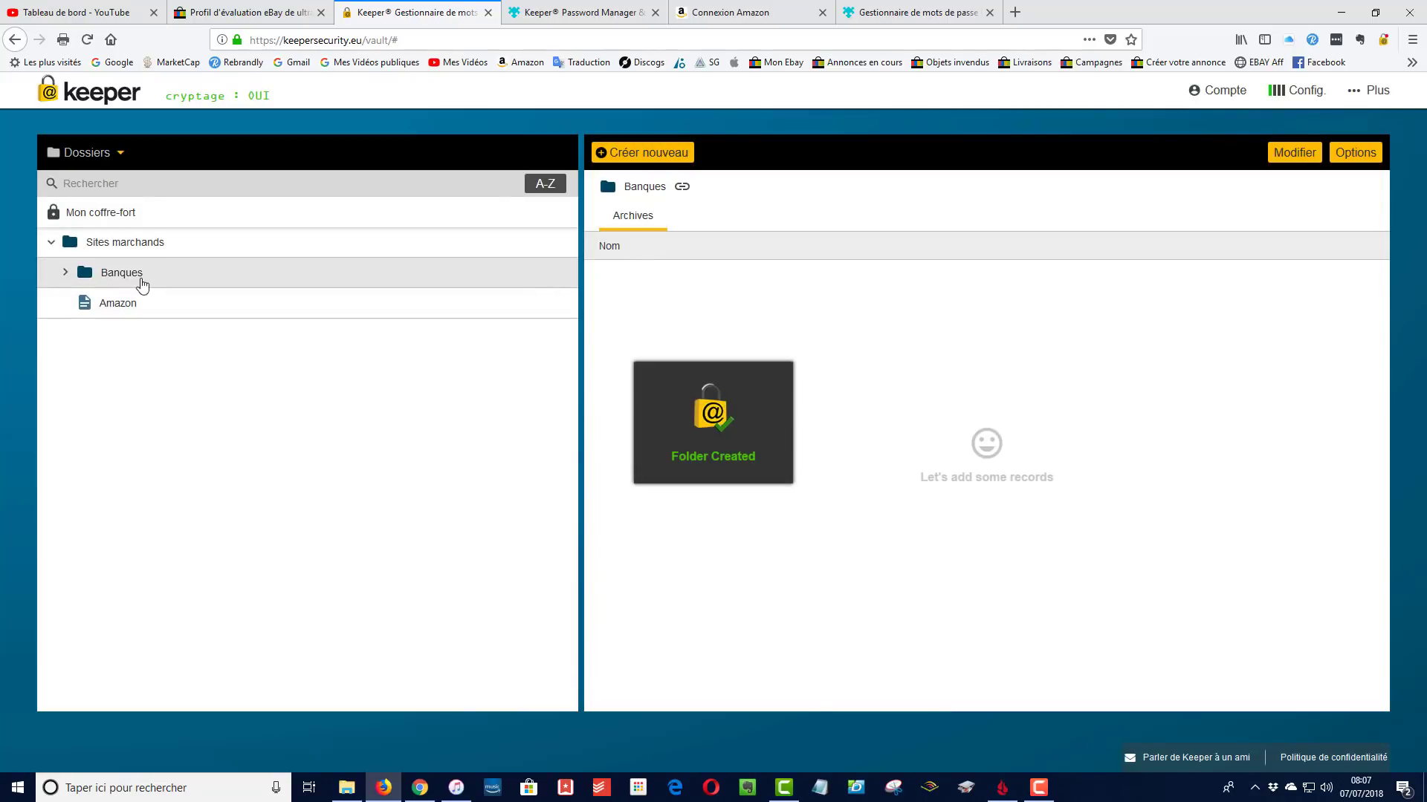
left_click(119, 275)
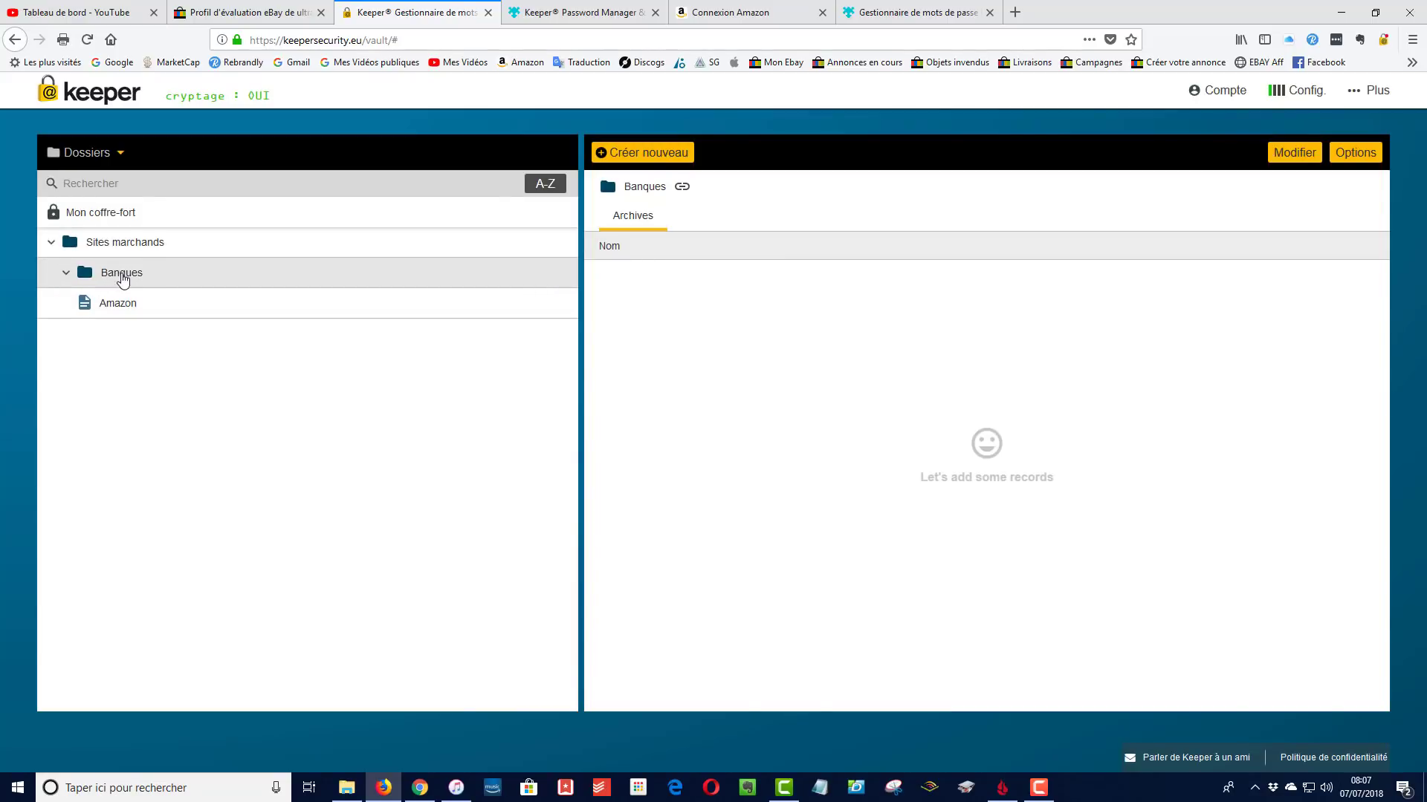
left_click_drag(123, 276, 114, 213)
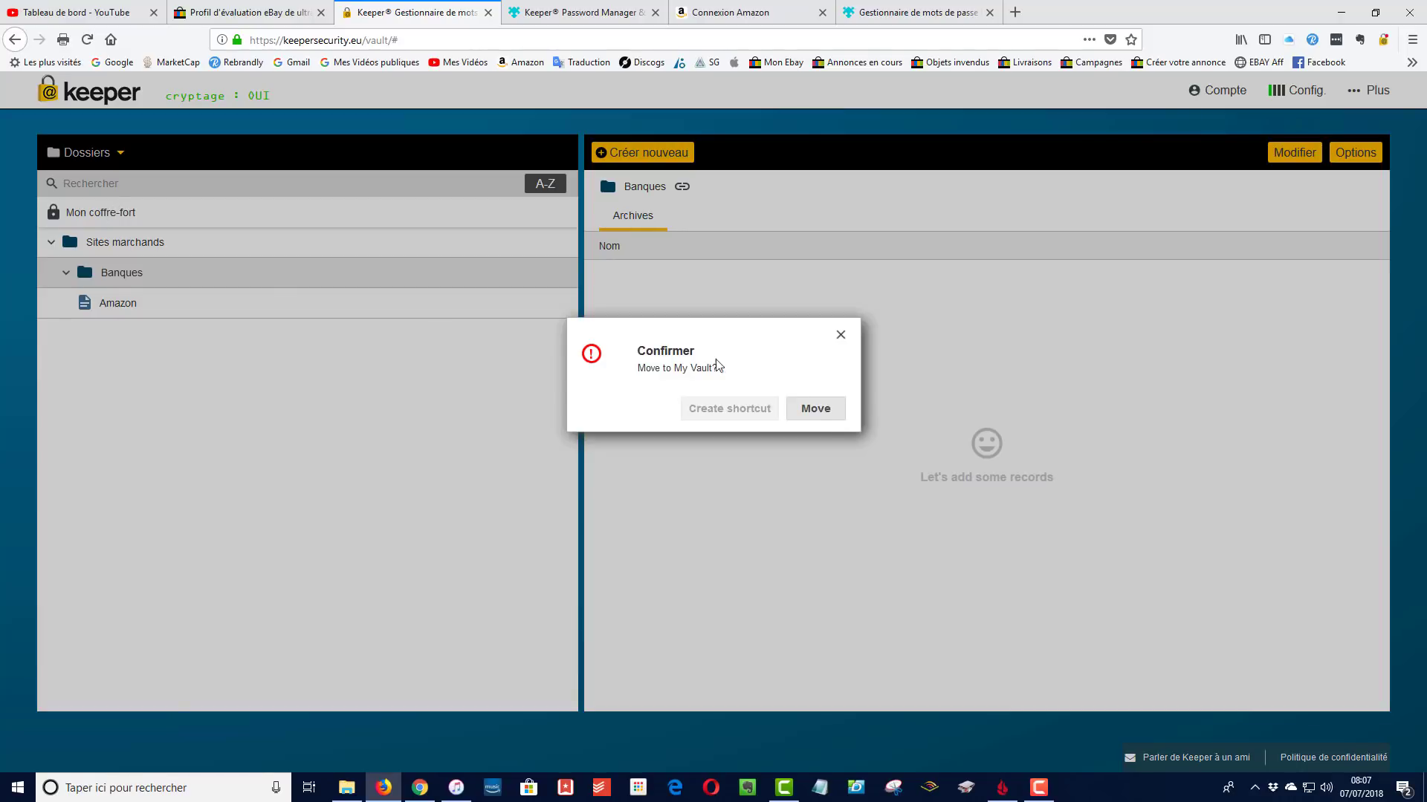
left_click(815, 408)
left_click(75, 219)
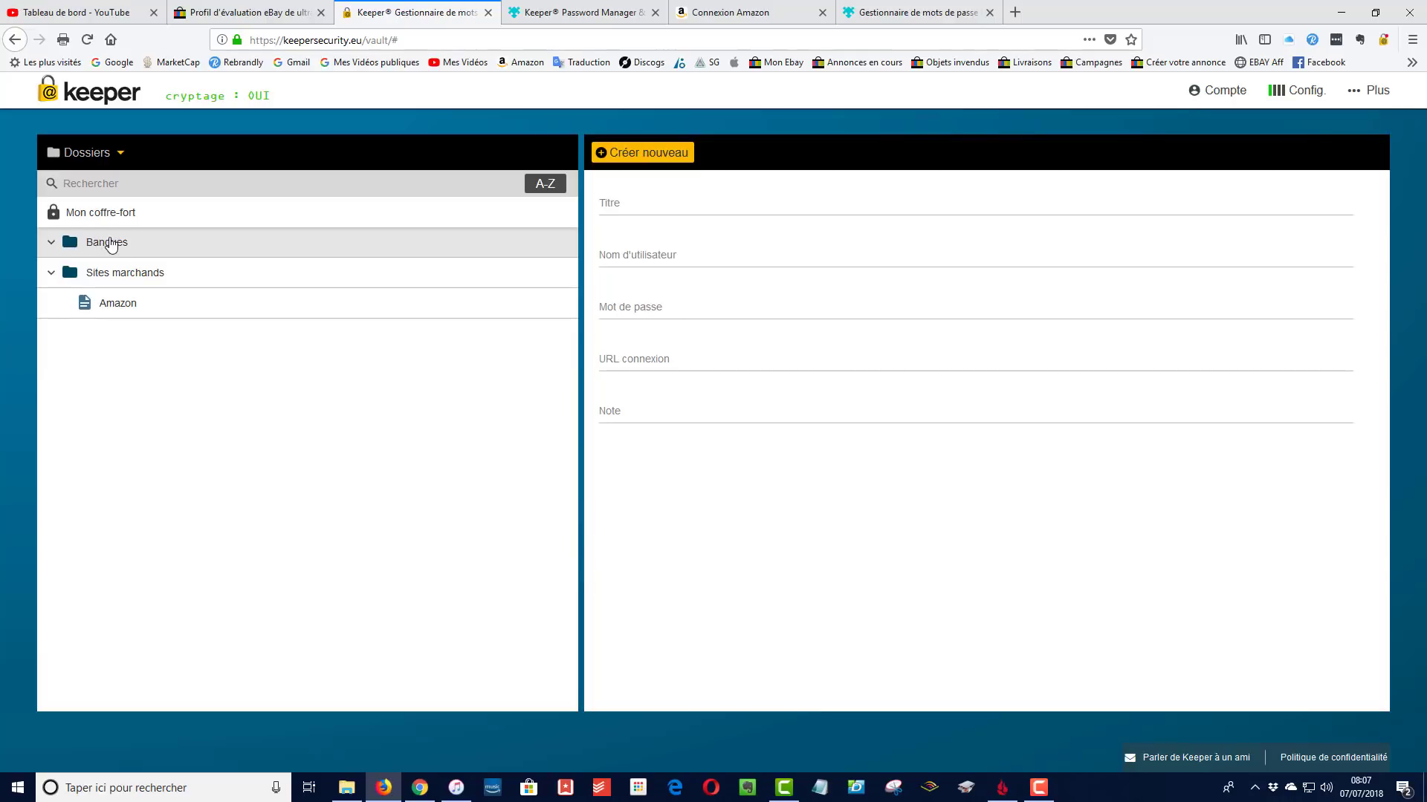
Create the 'Nuages' folder at the vault root instead of inside Sites marchands
left_click(51, 274)
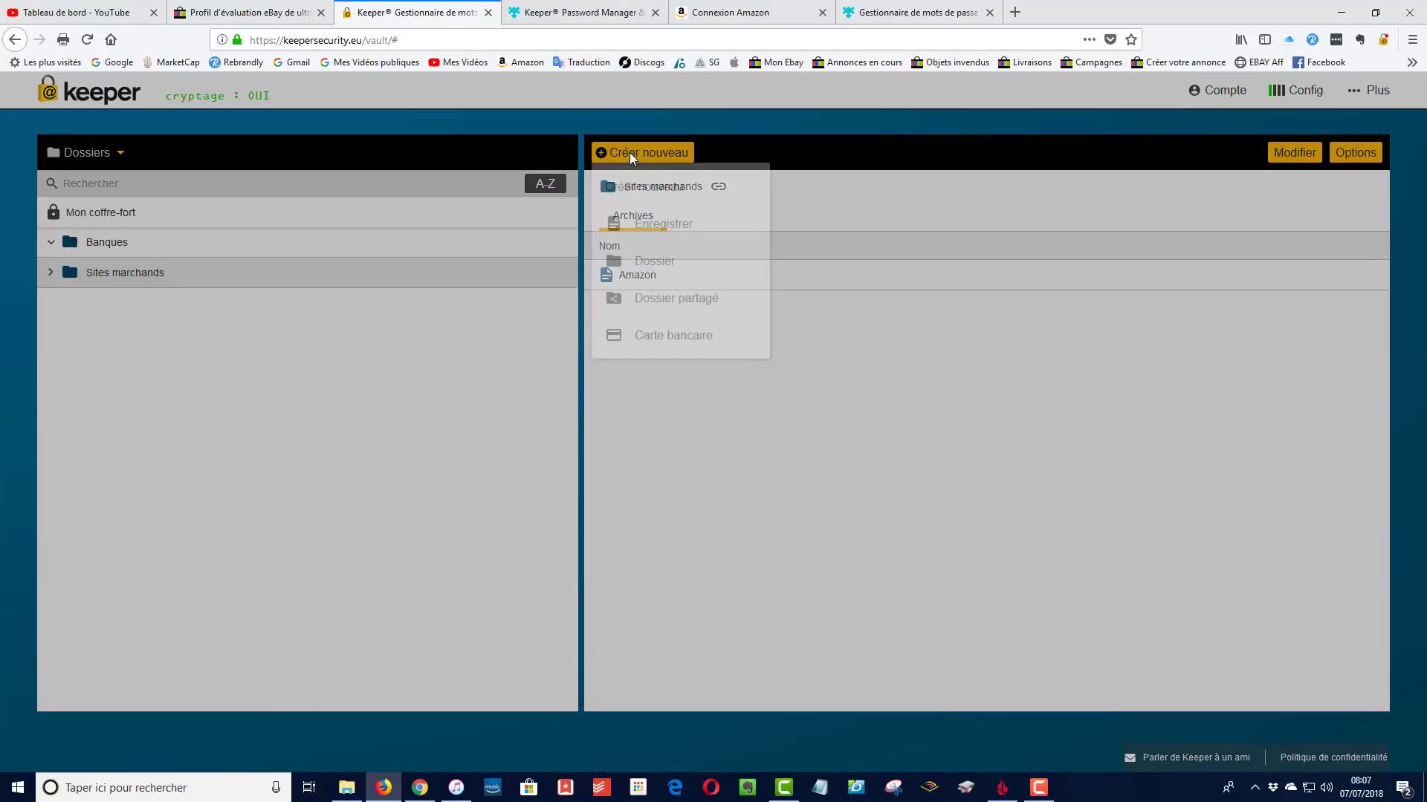
left_click(631, 154)
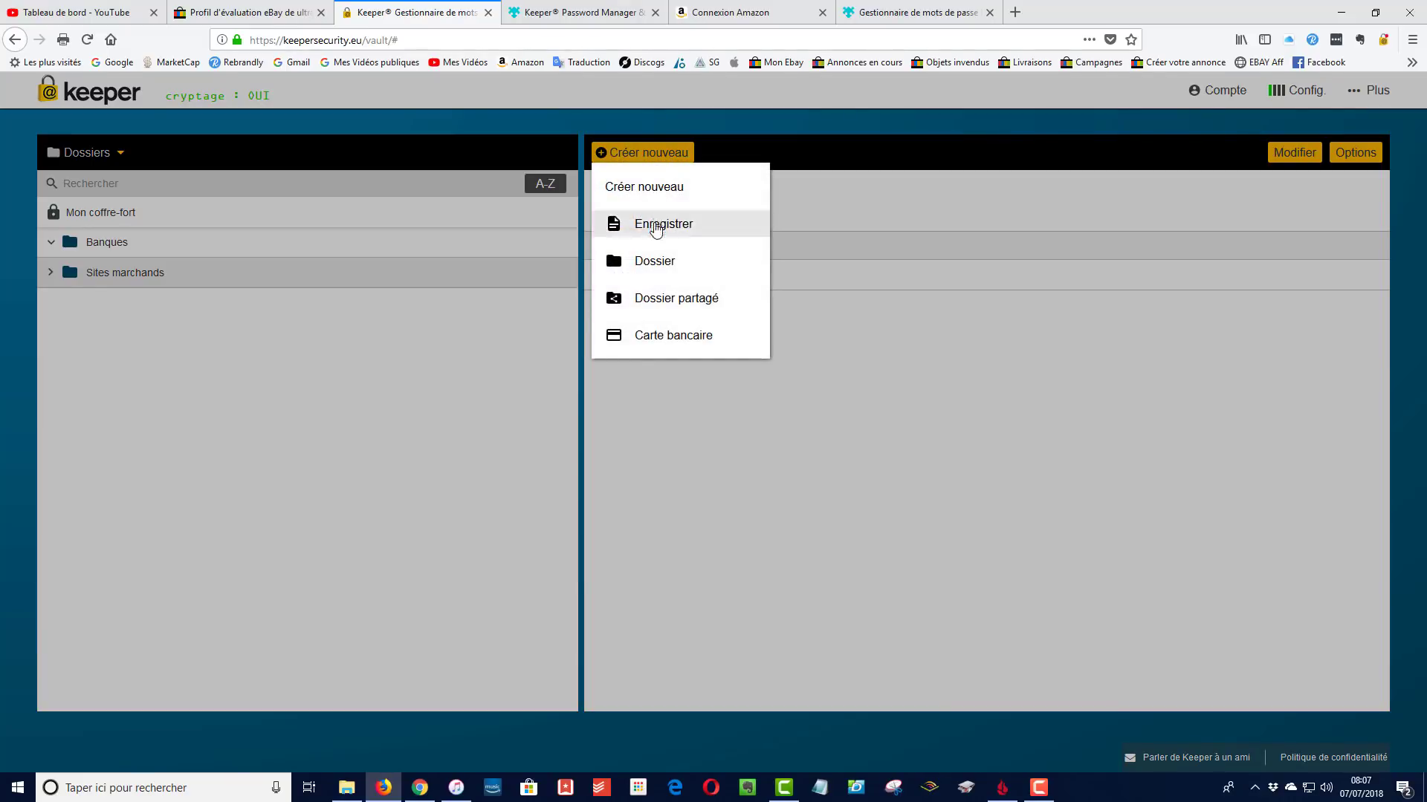
left_click(613, 258)
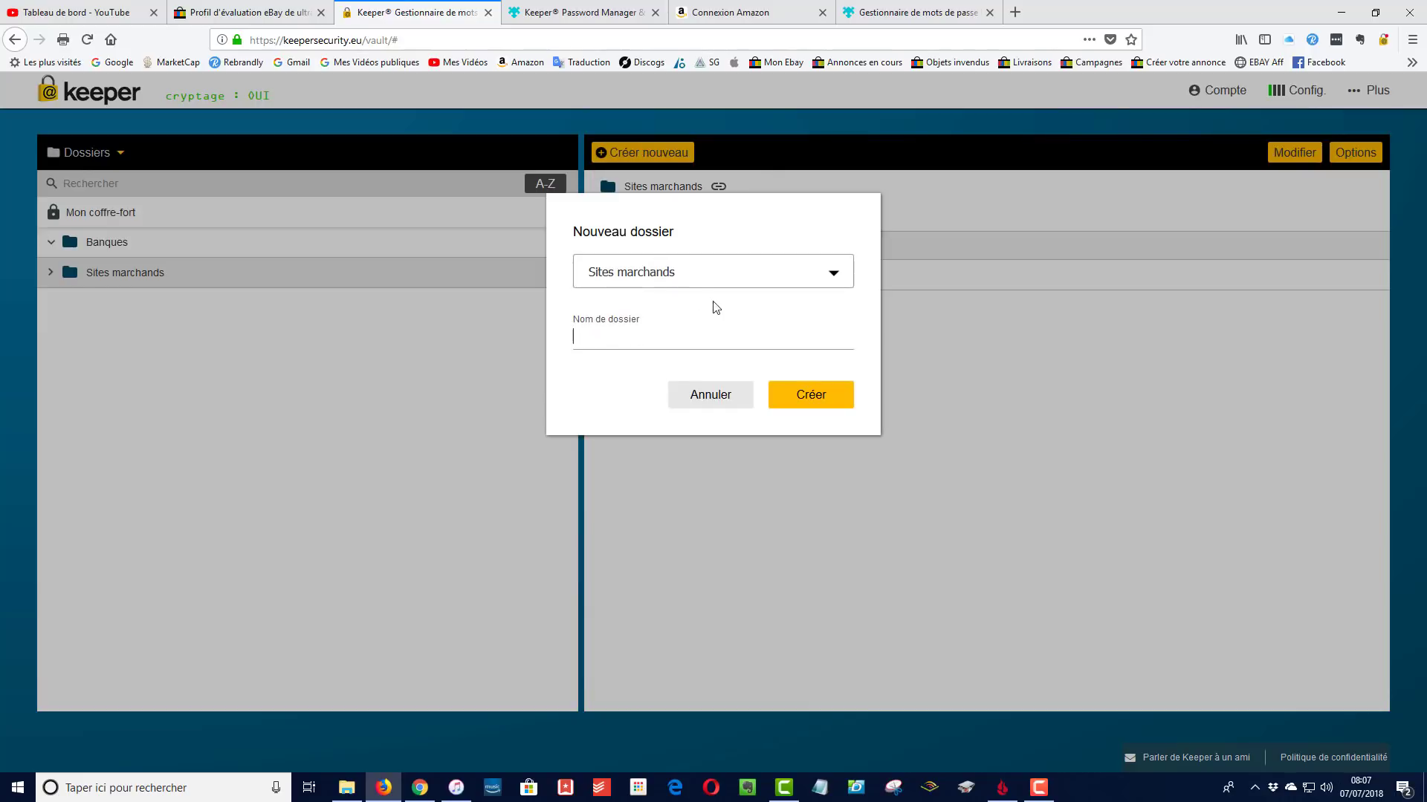
left_click(706, 399)
left_click(93, 216)
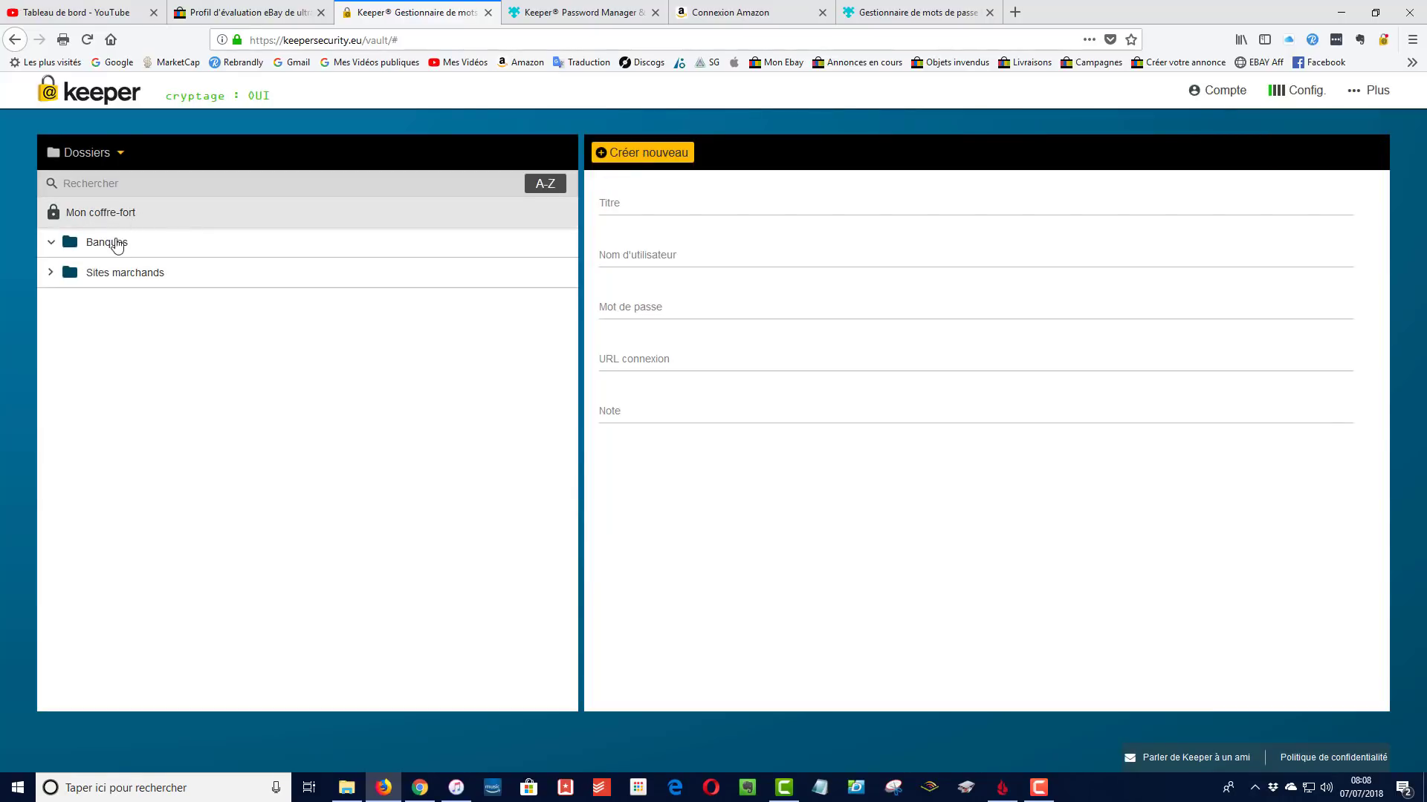
left_click(662, 152)
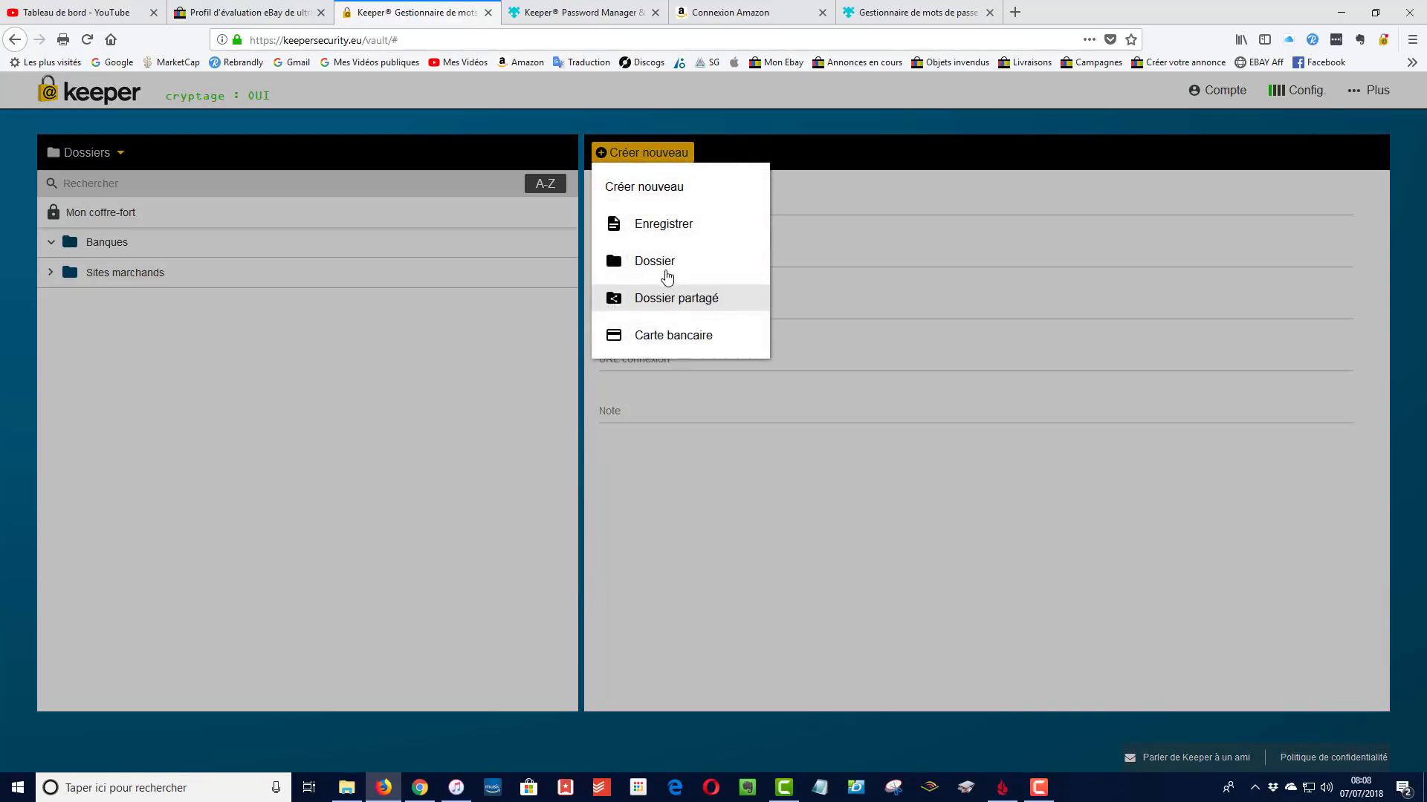
left_click(654, 264)
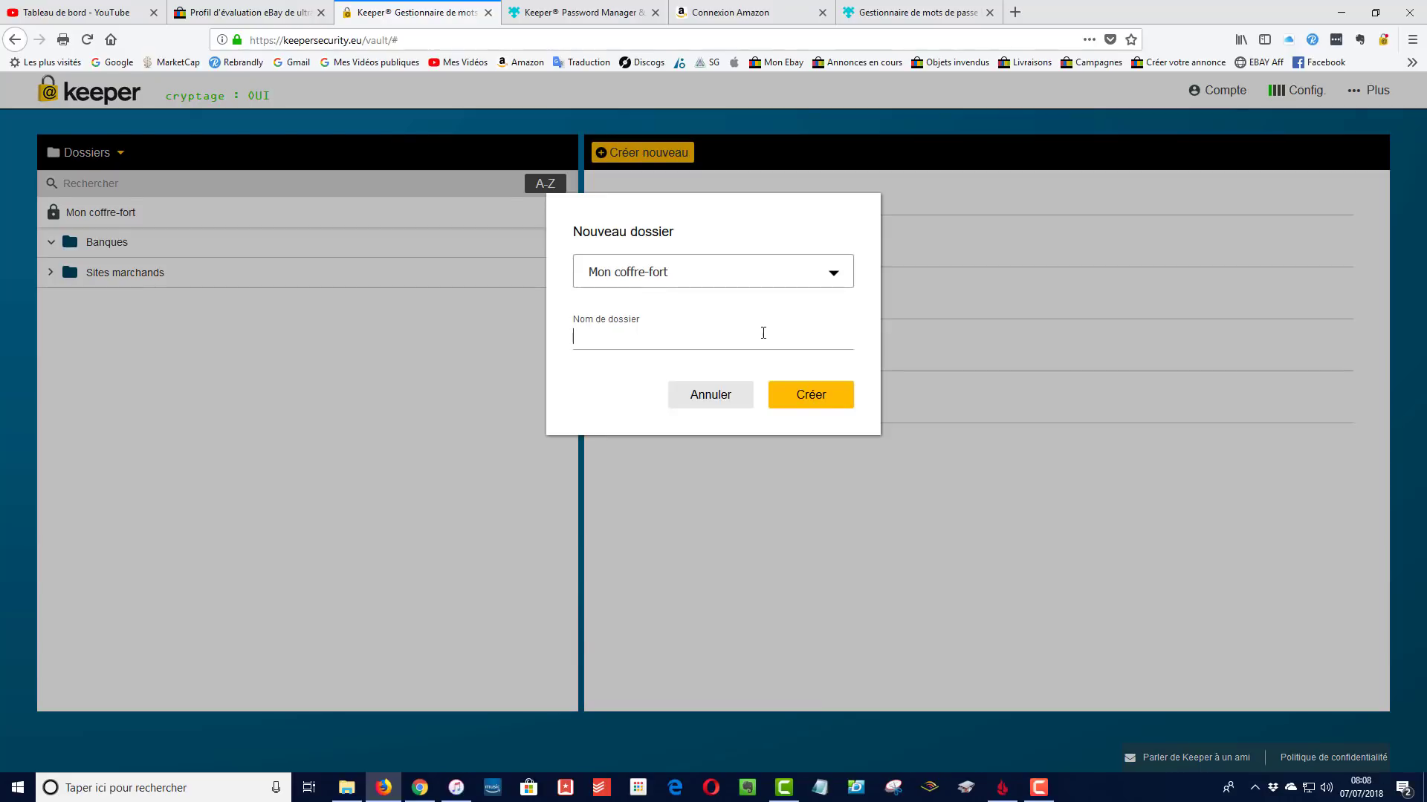
left_click(808, 400)
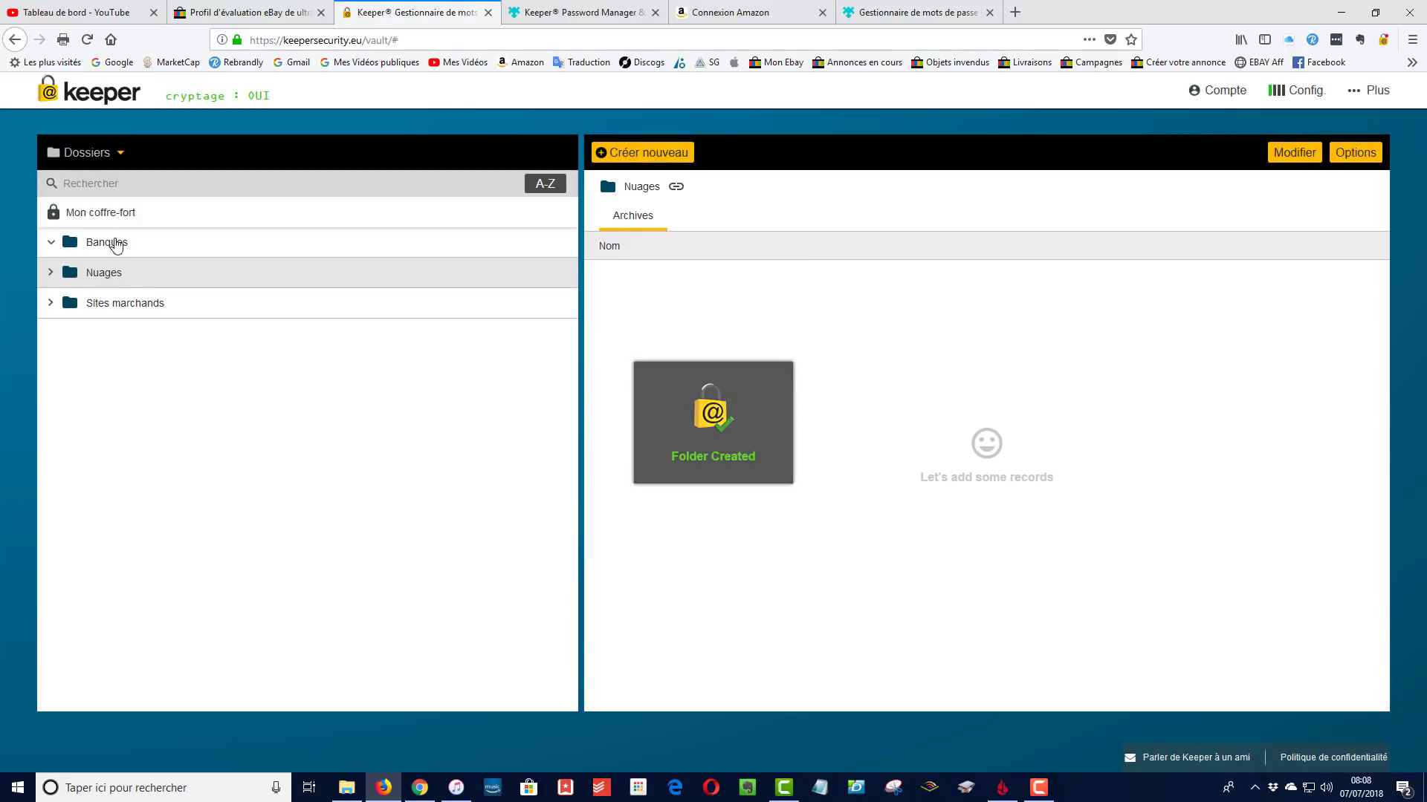
Expand Sites marchands and open the Amazon record's details
left_click(51, 271)
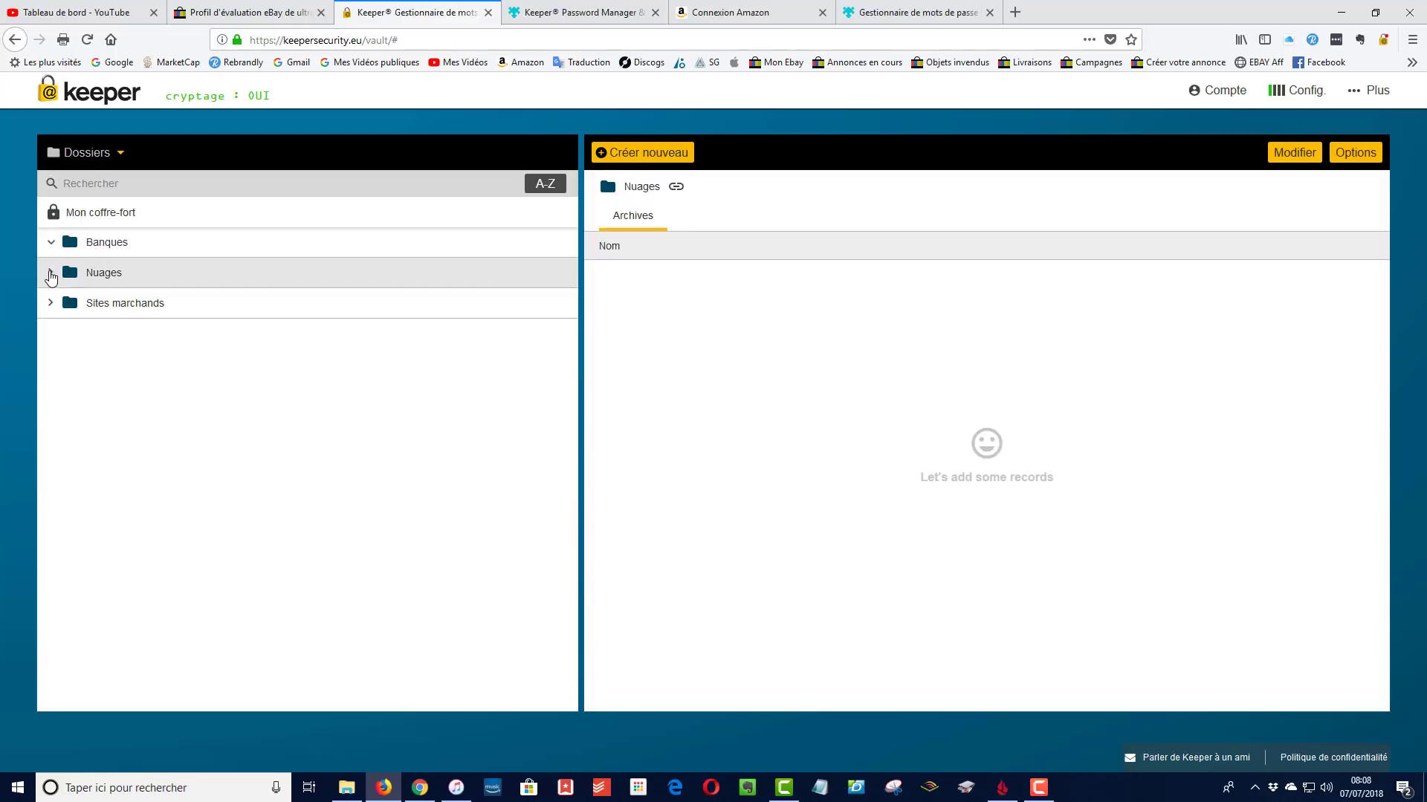
left_click(51, 302)
left_click(51, 281)
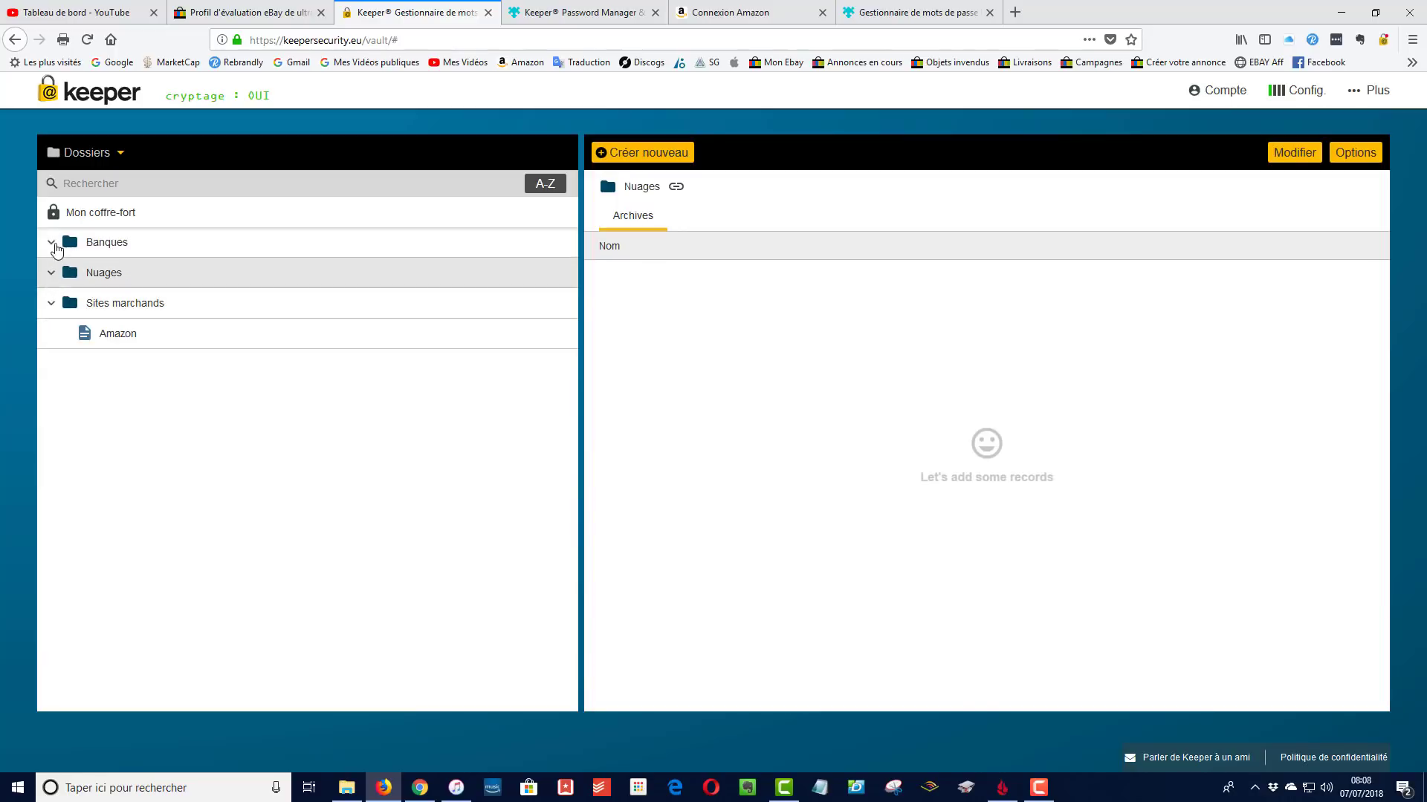
left_click(55, 242)
left_click(122, 338)
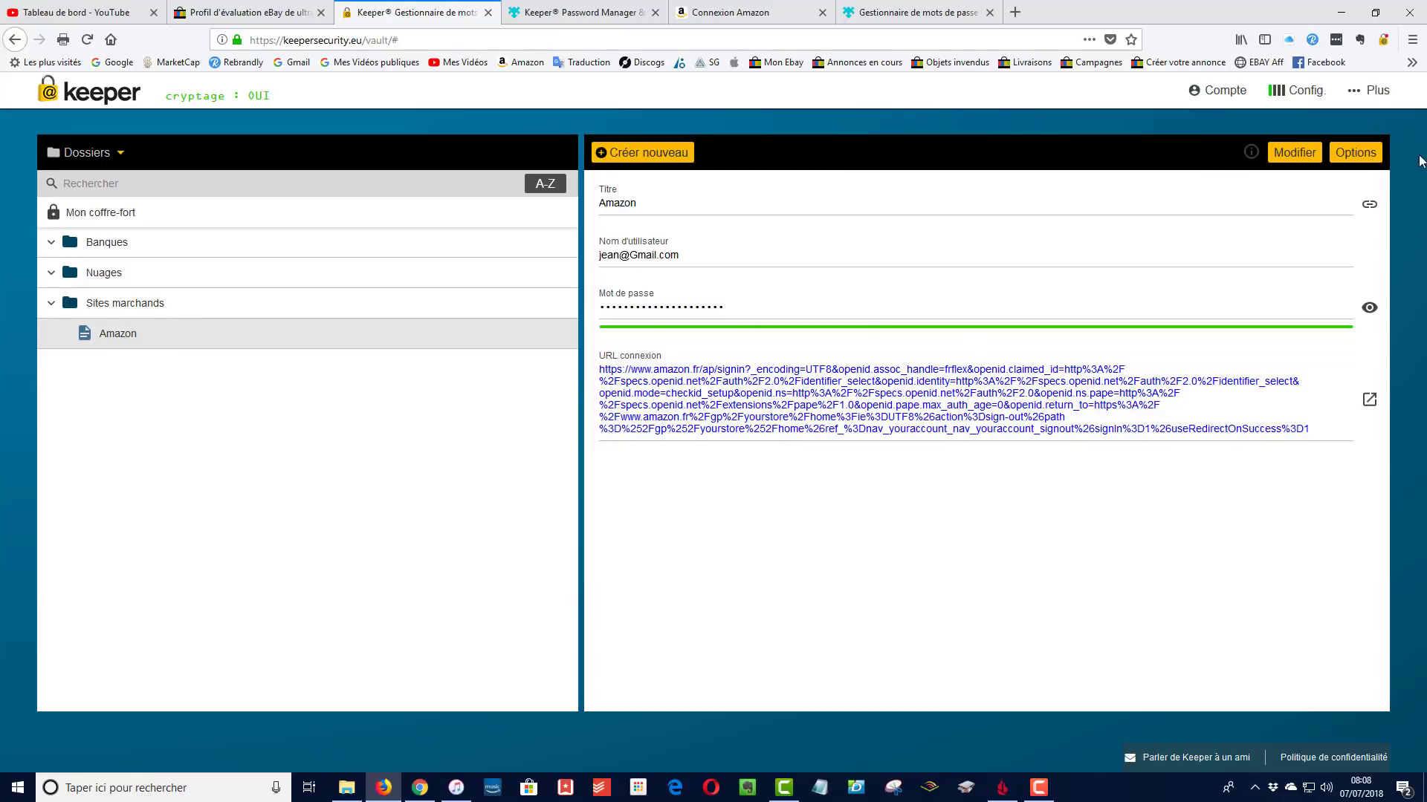
Edit the Amazon record, drop an empty custom field, and write the note 'J'écris ma note'
left_click(1290, 153)
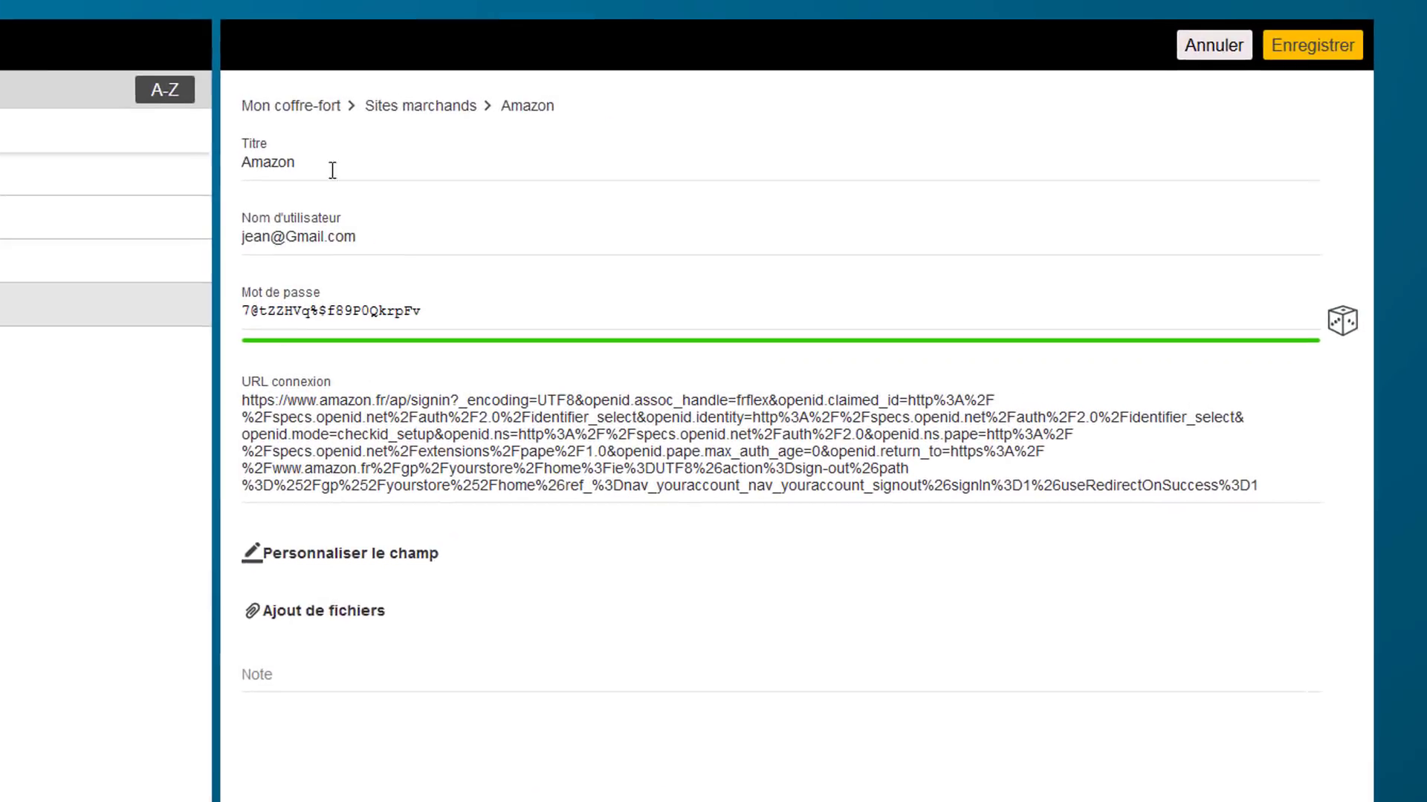
left_click(290, 567)
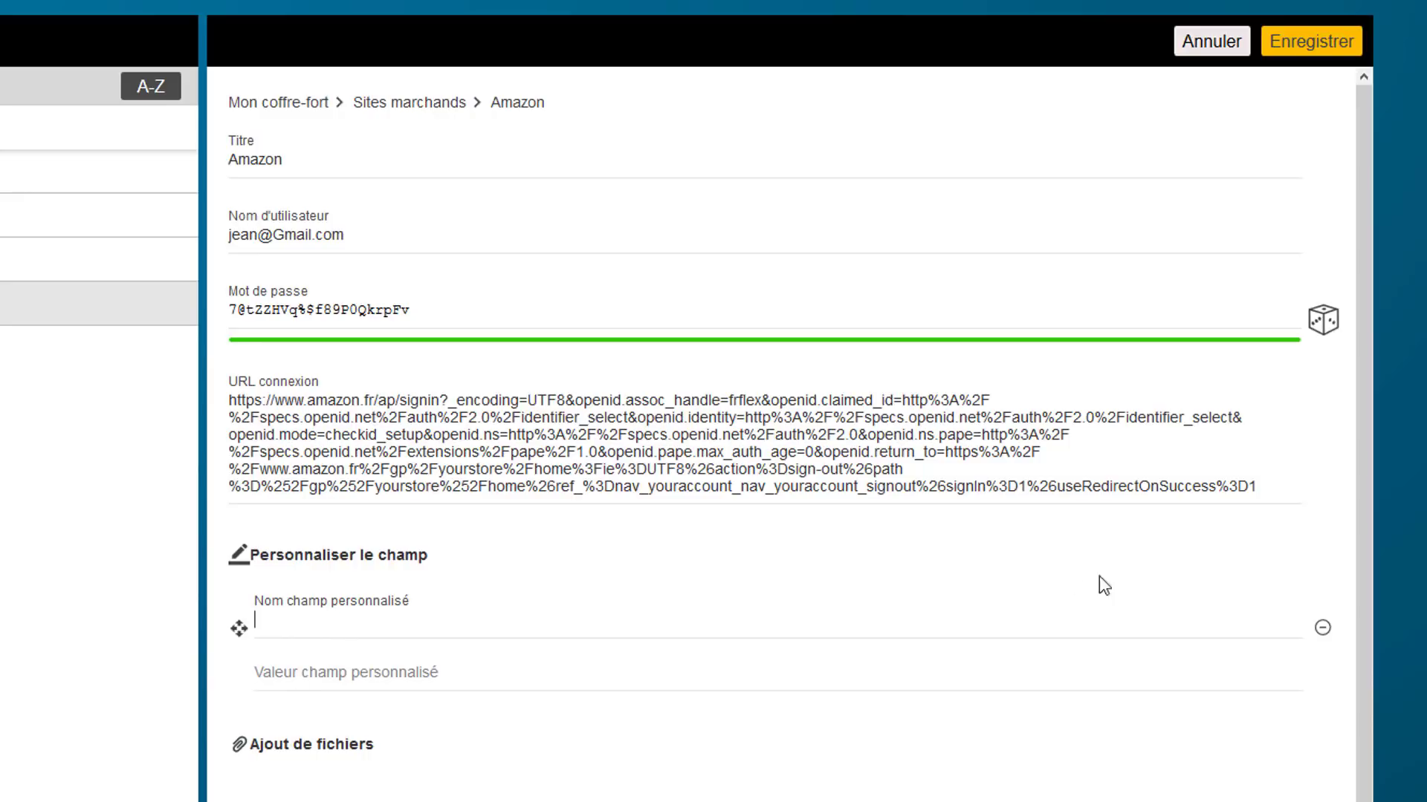
left_click(1322, 629)
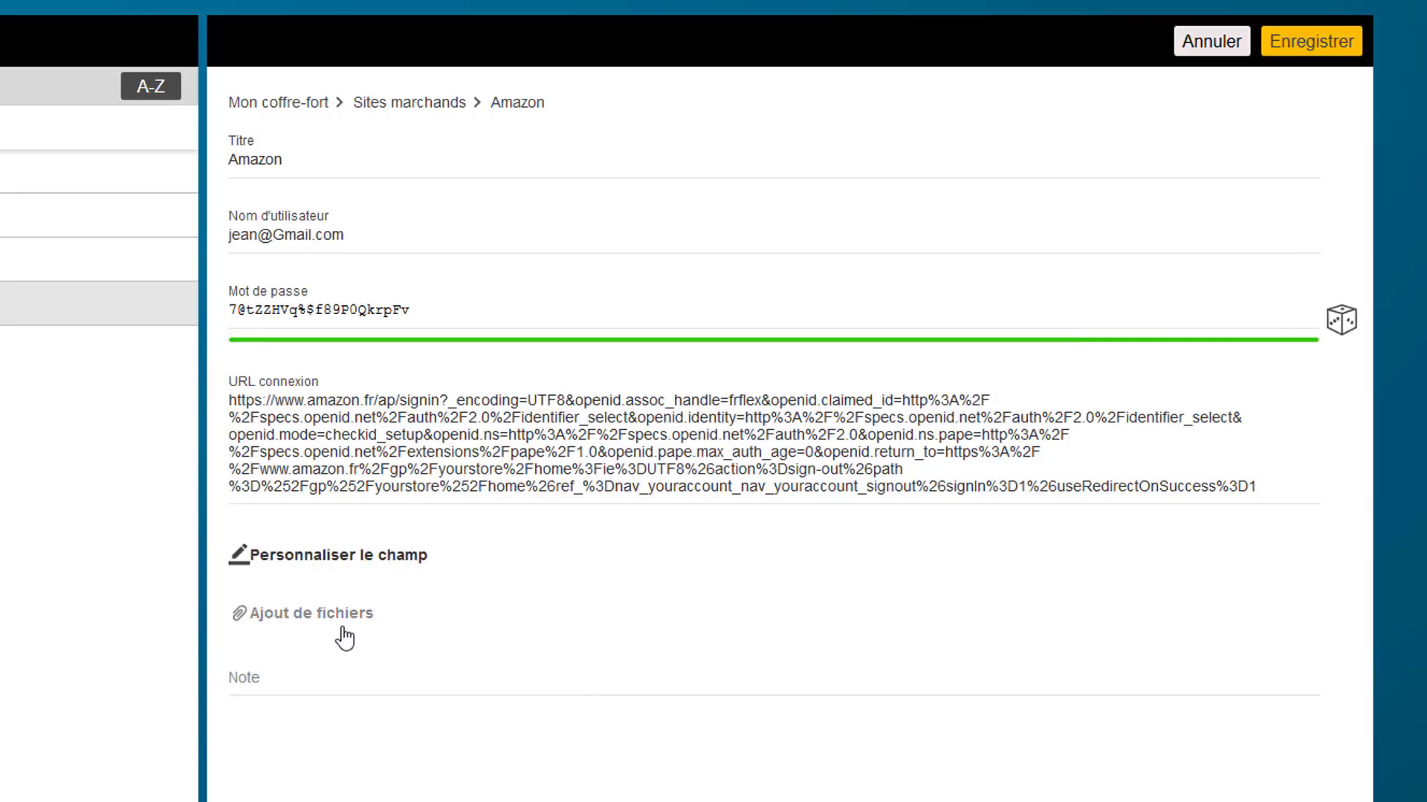
left_click(271, 679)
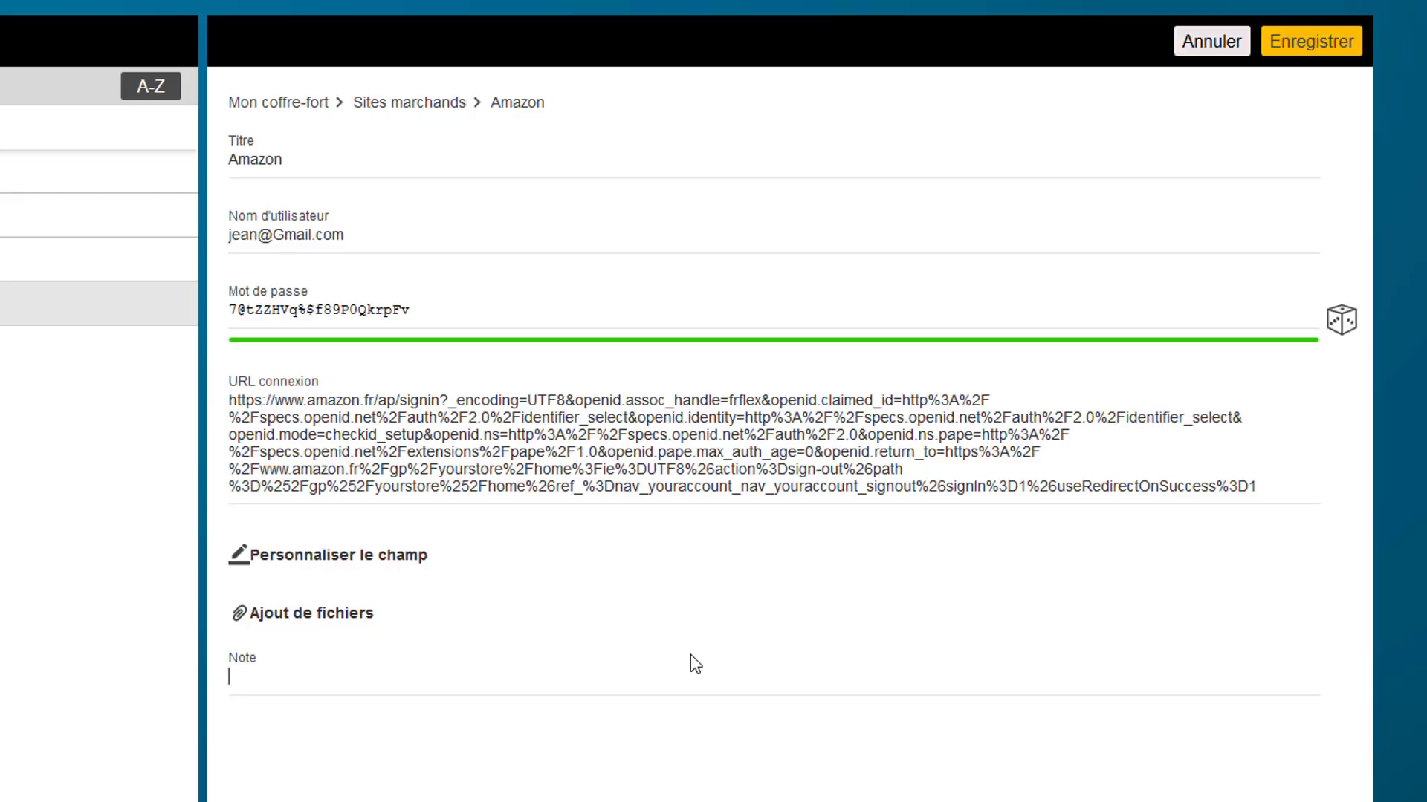
type("J'acris")
key("BackSpace")
key("BackSpace")
key("BackSpace")
key("BackSpace")
key("BackSpace")
type("écris ma note")
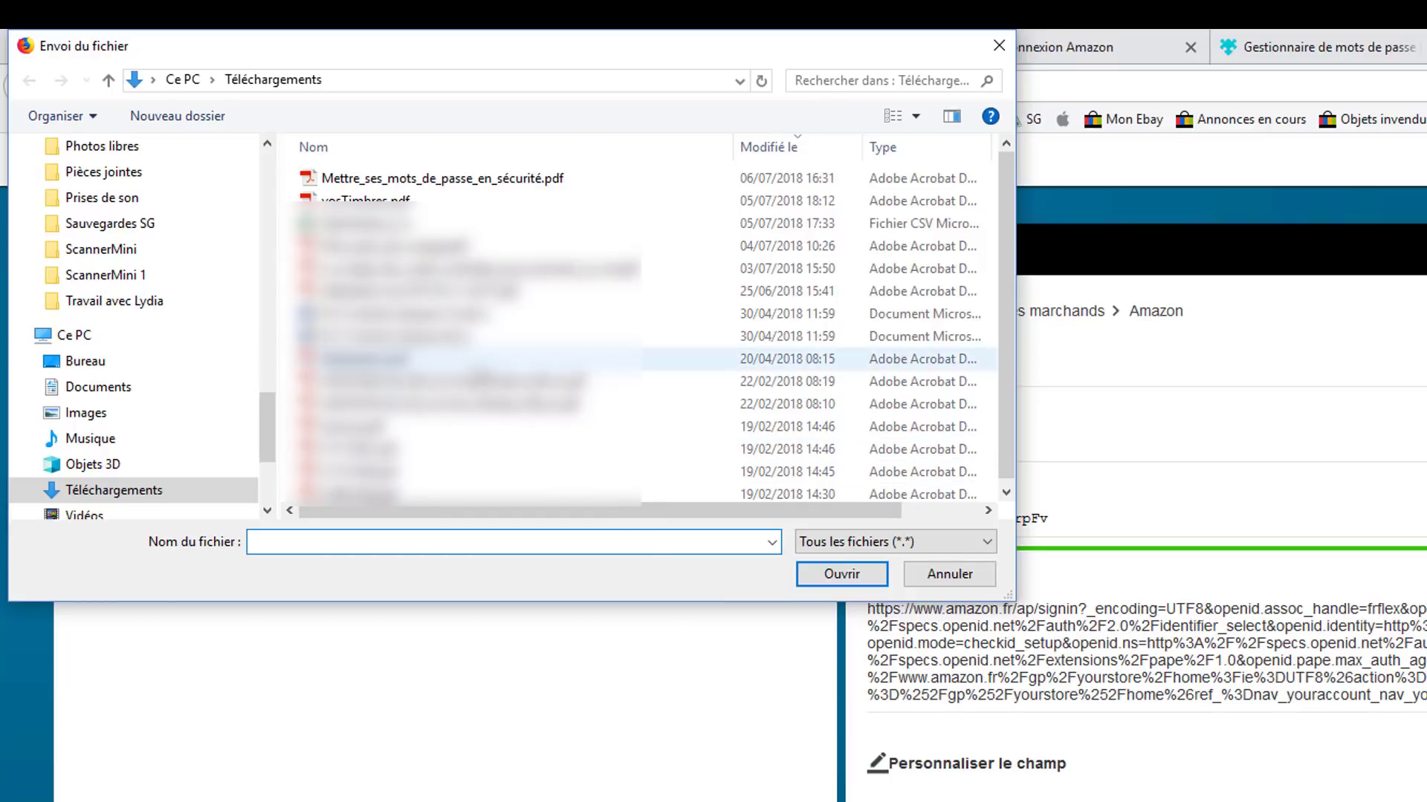
Attach Mettre_ses_mots_de_passe_en_sécurité.pdf from Téléchargements to the Amazon record
left_click(350, 179)
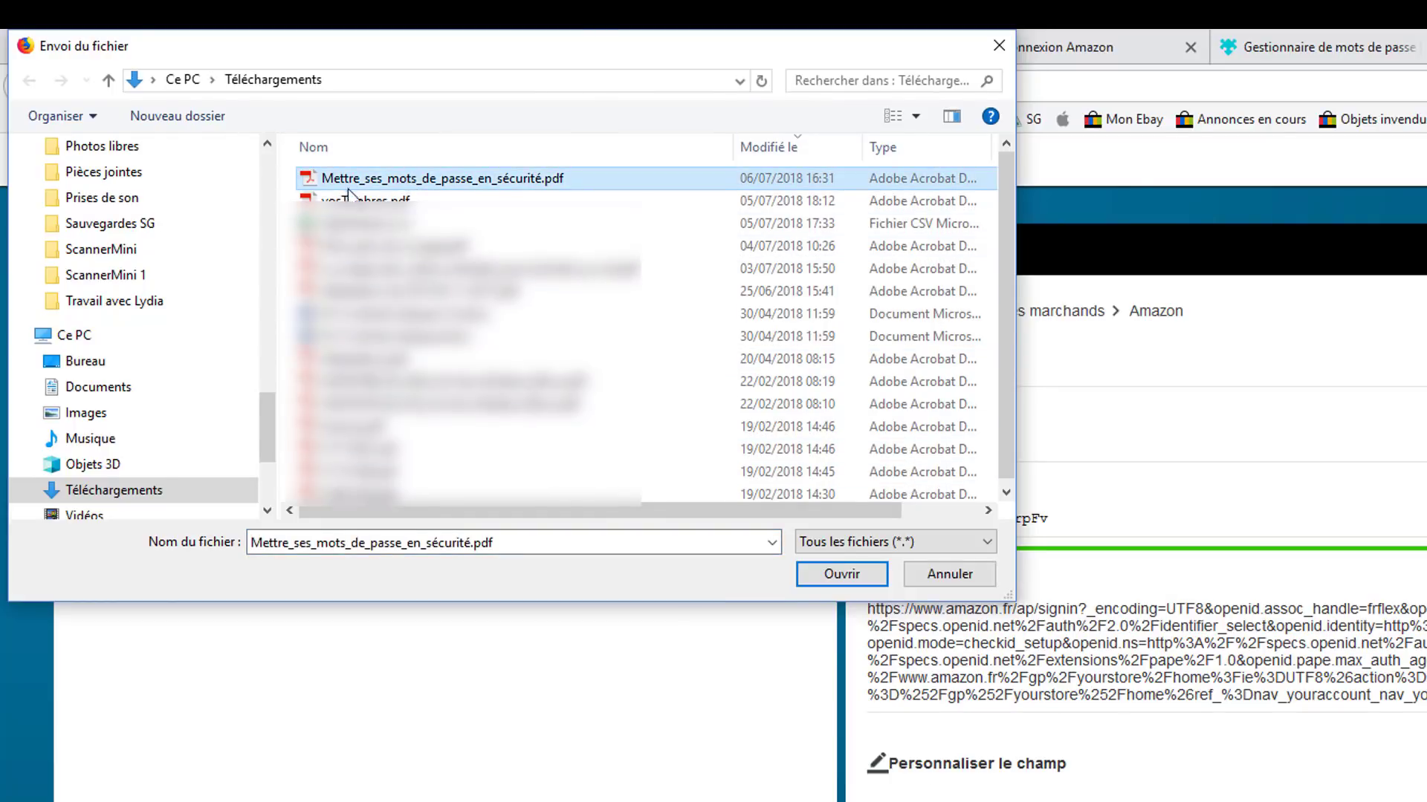
left_click(843, 575)
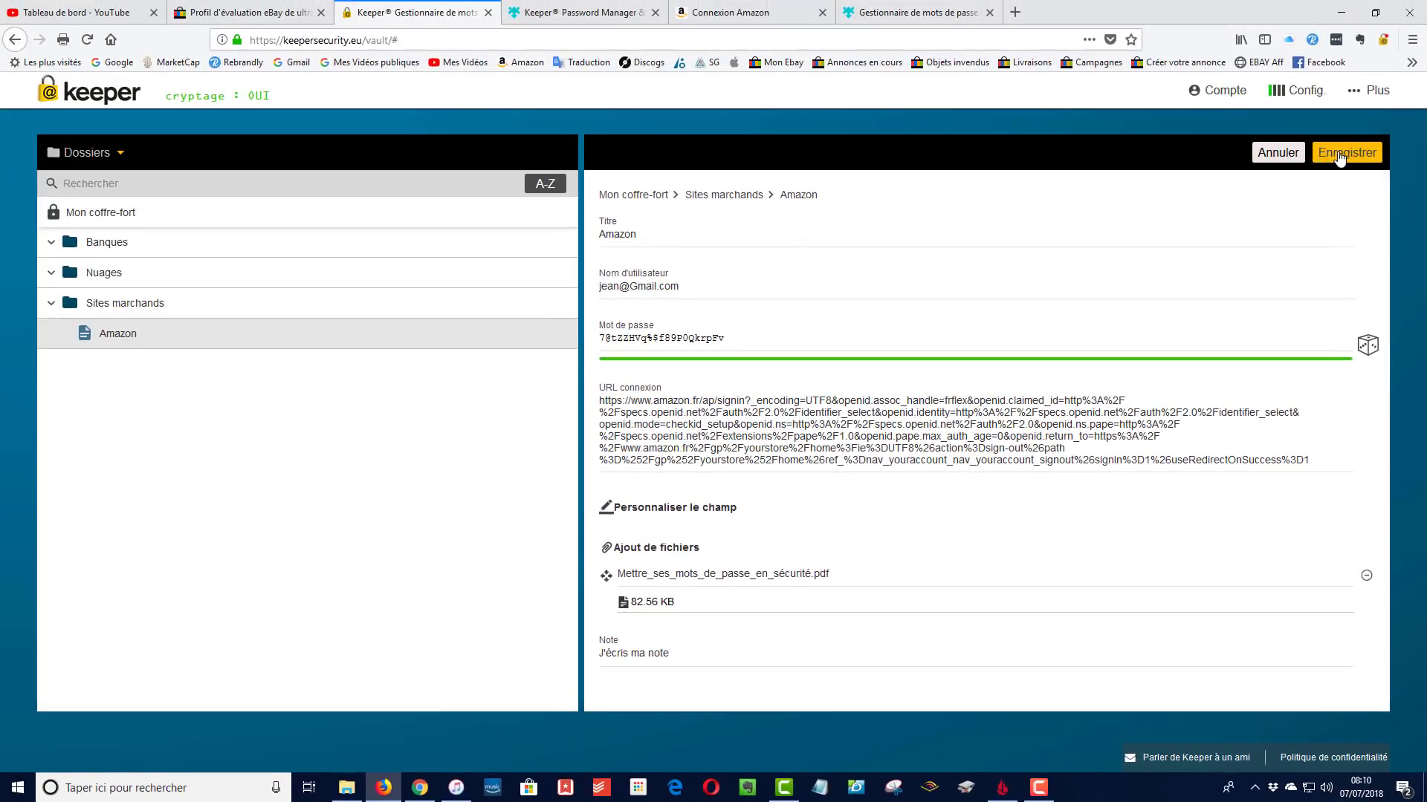
Save the Amazon record with its note and attached PDF
left_click(1342, 155)
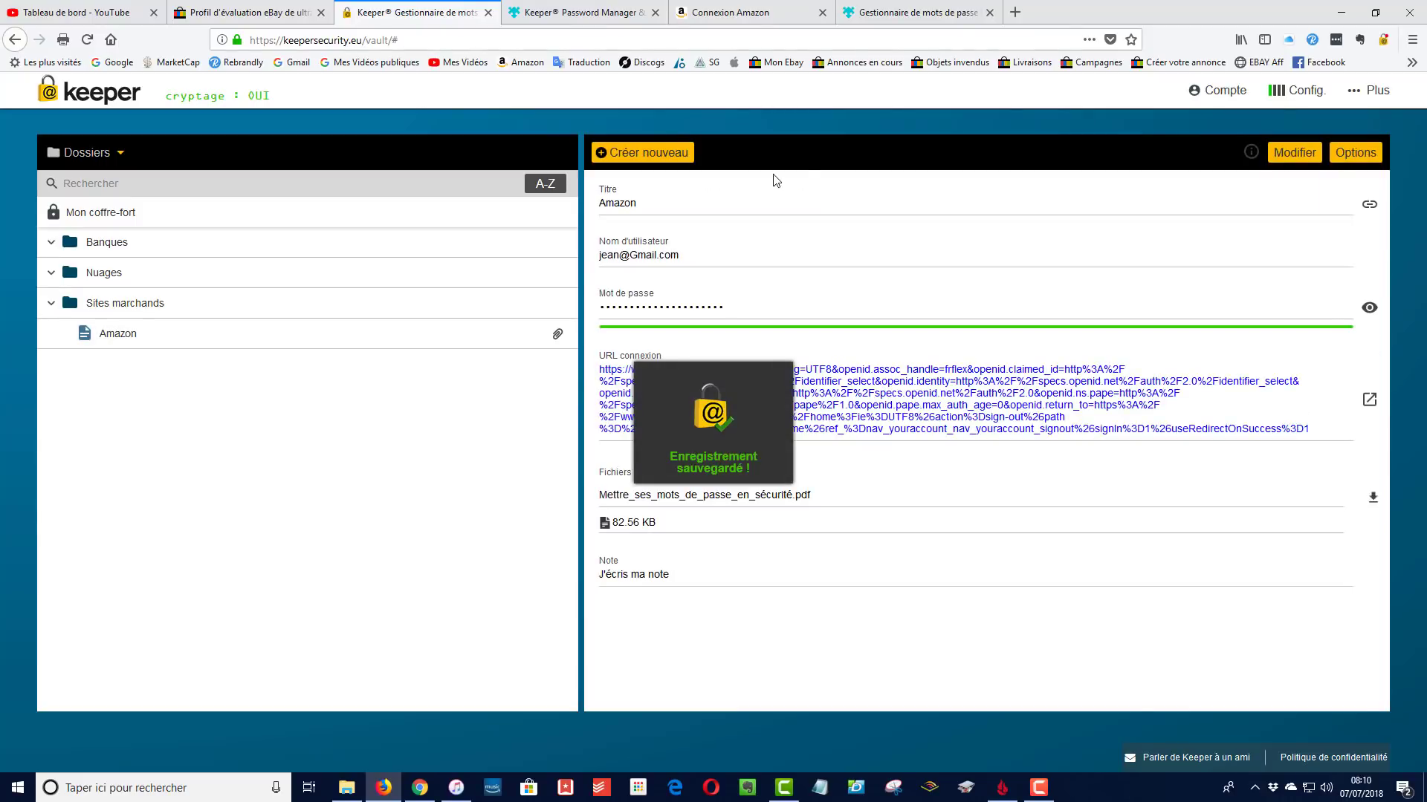